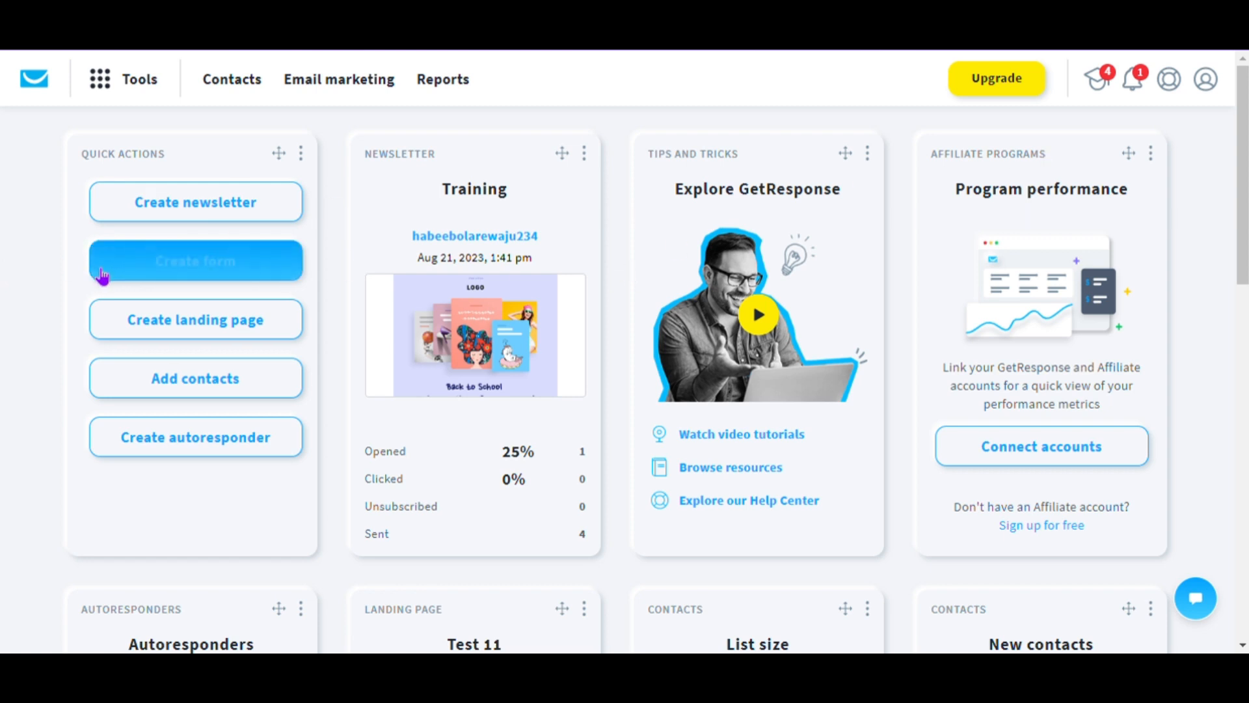
- Create a newsletter built by yourself rather than with AI, and name the message "Test 1"
click(220, 225)
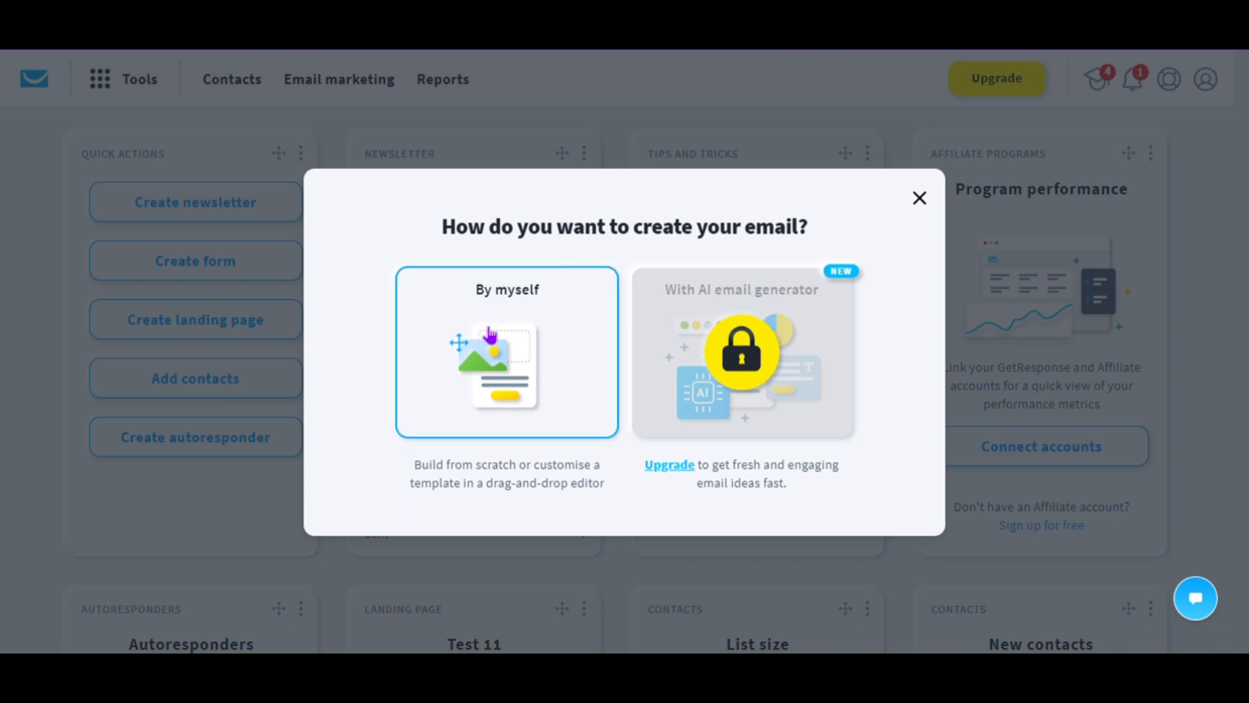
click(489, 333)
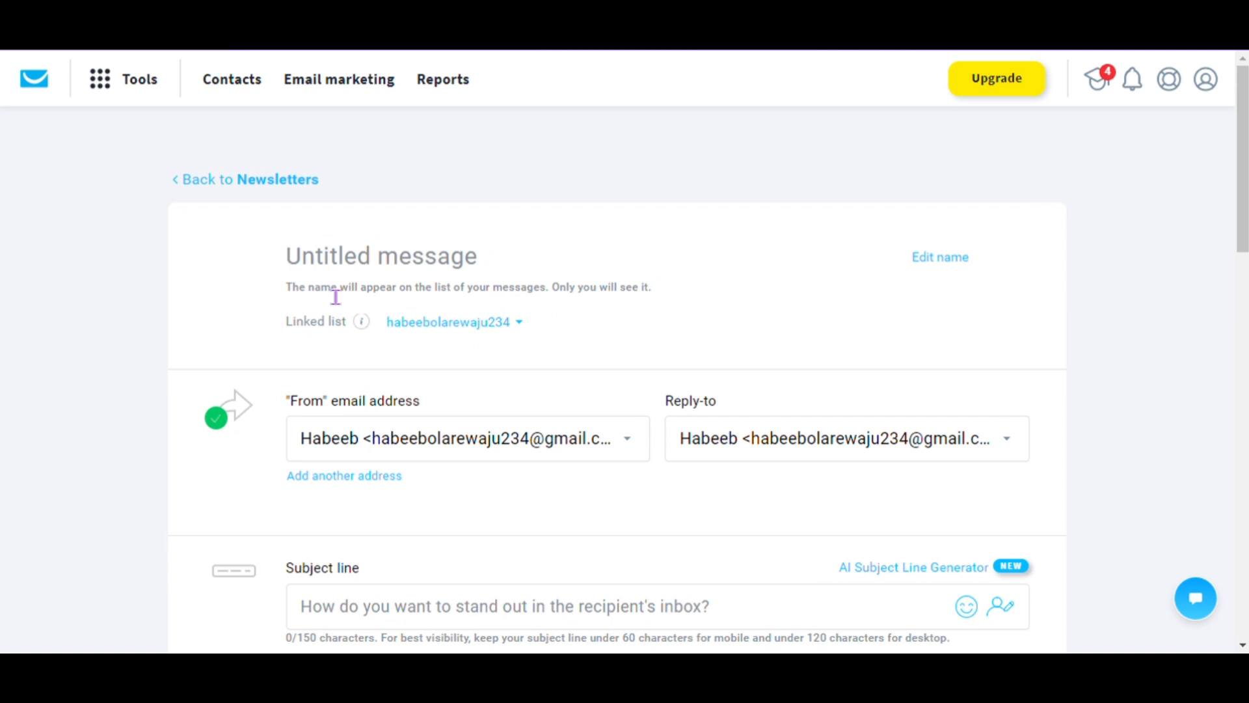
text(Test )
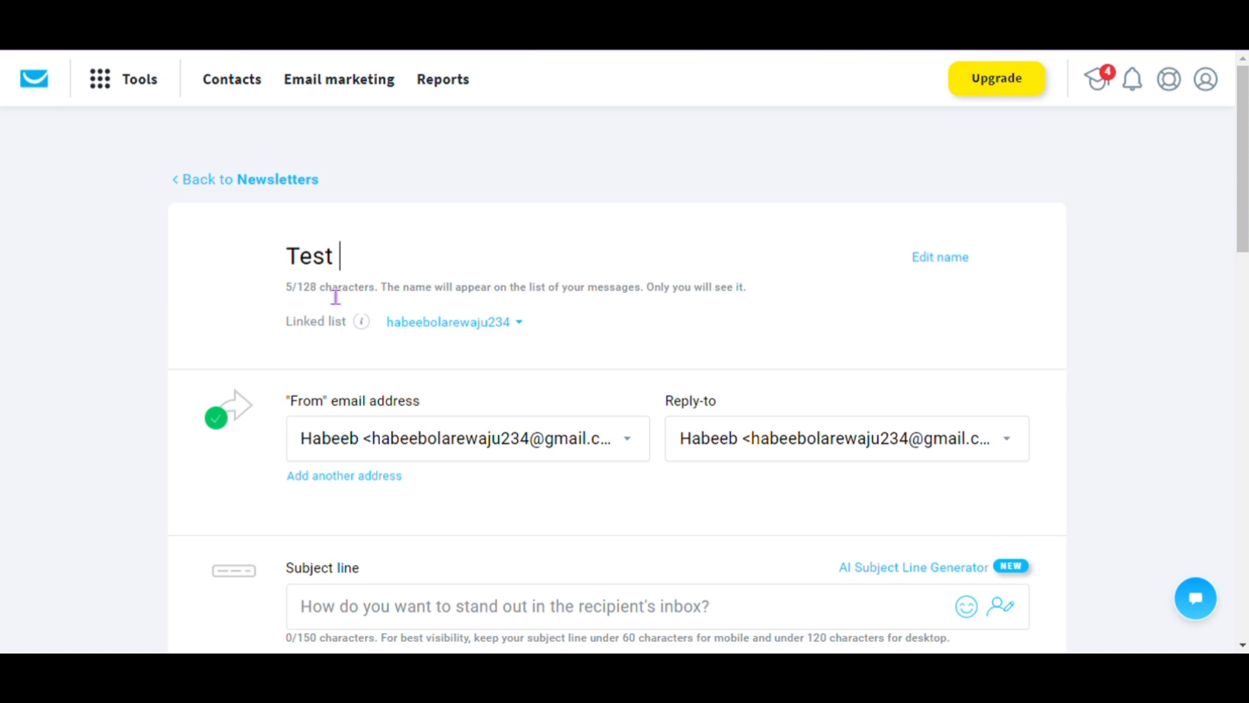
text(1)
- Enter "Unleash Your Potential" as the newsletter's subject line
scroll(454, 474, down, 3)
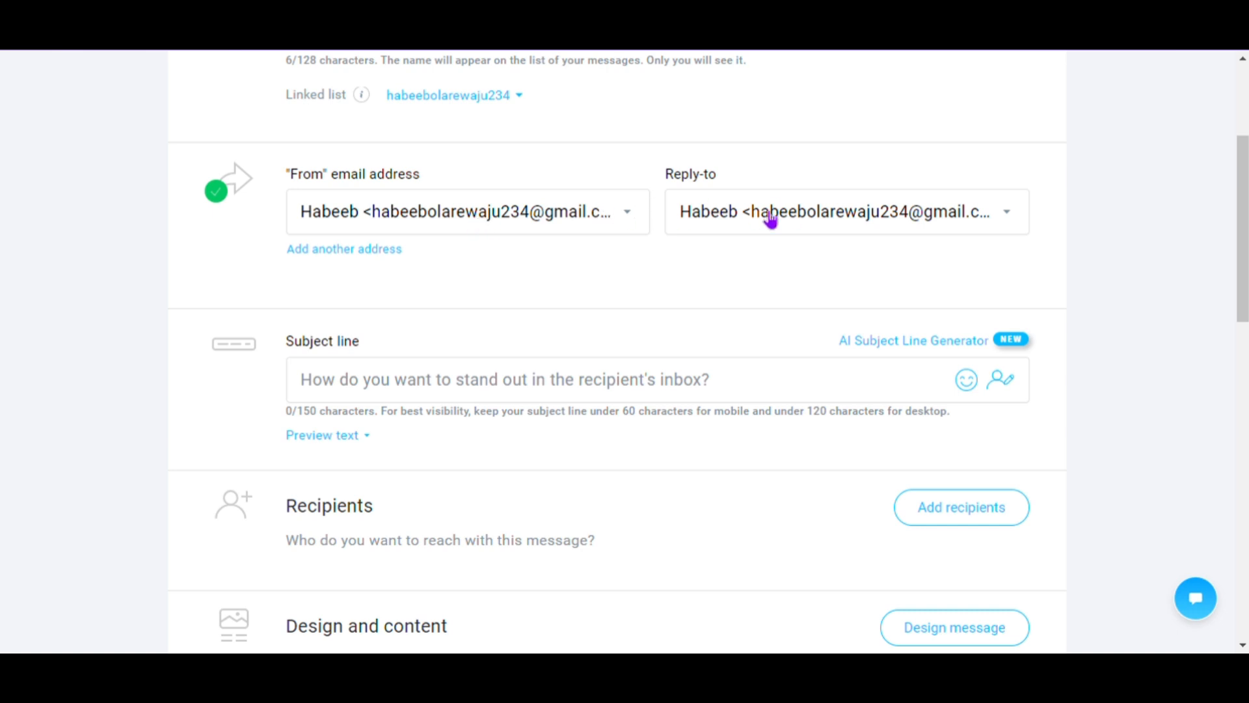
click(386, 387)
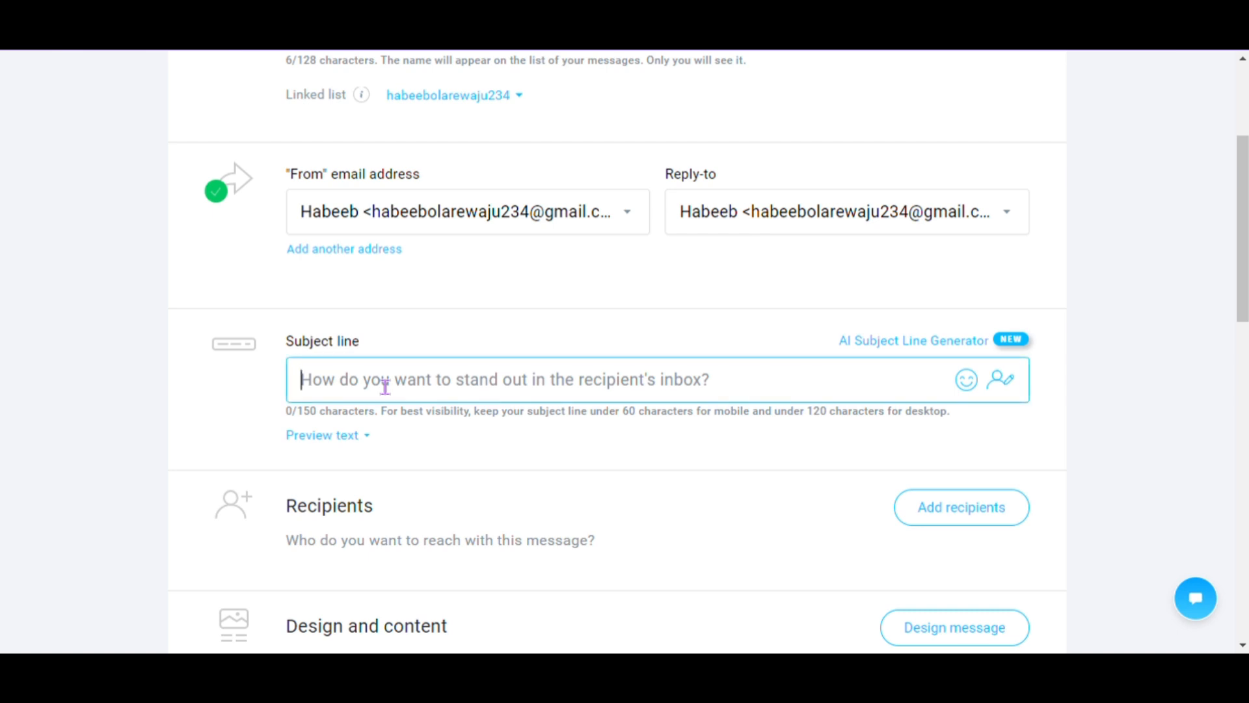
text(Un)
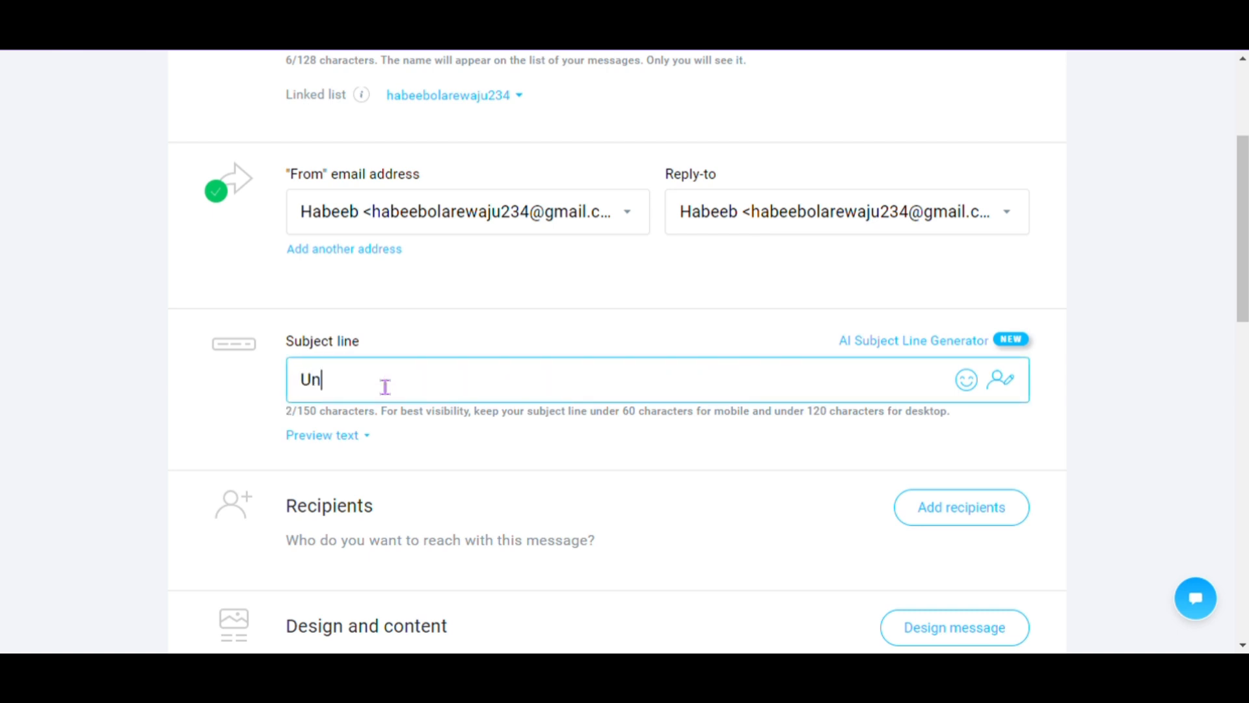
text(leash Your)
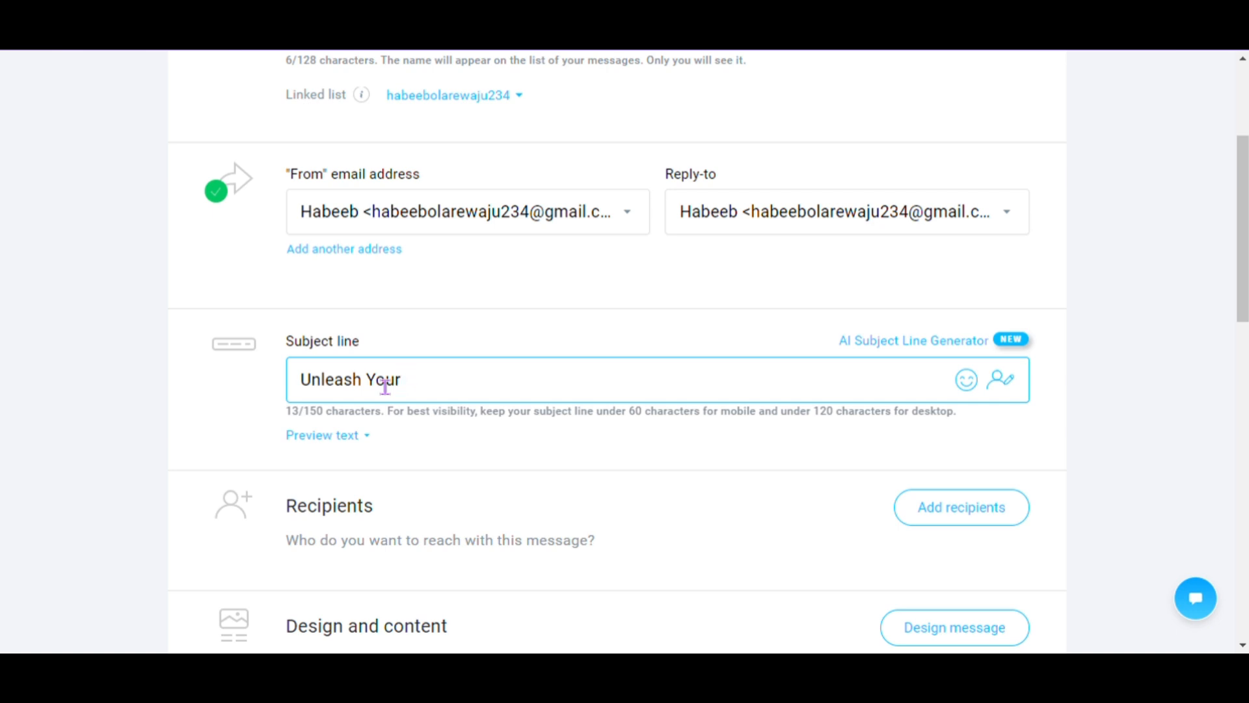
text(Potential)
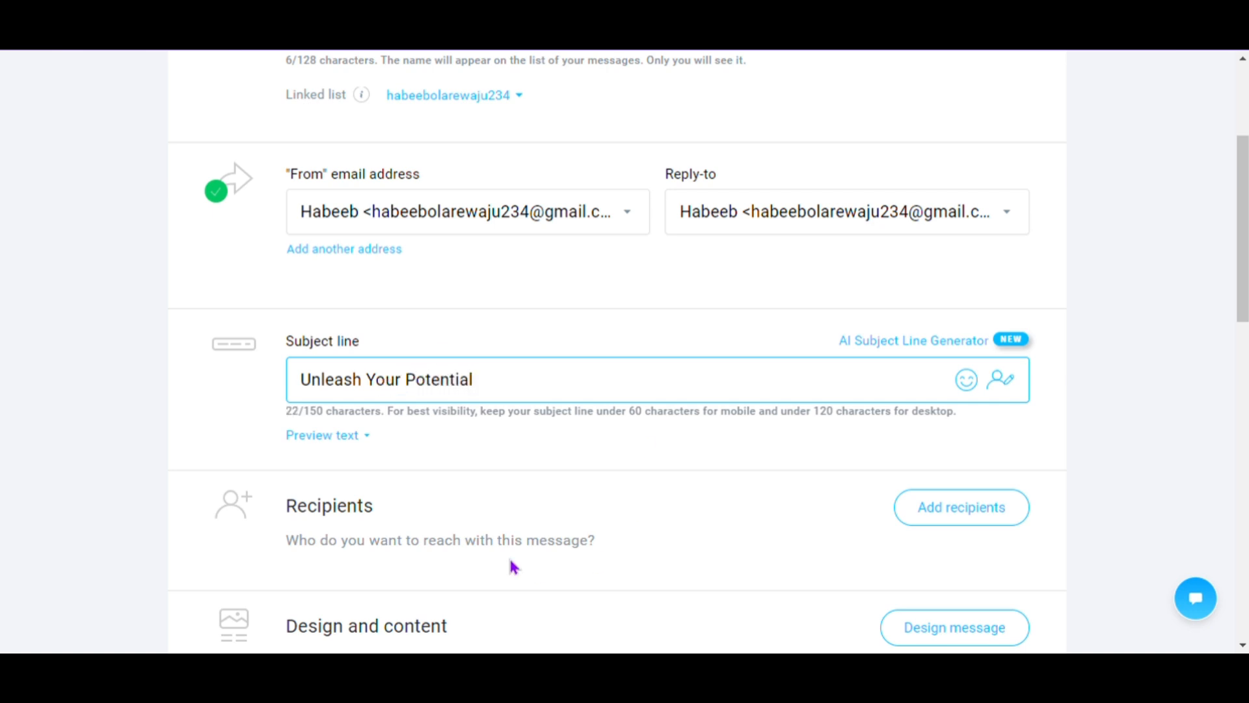
- Add the "Test 1" contact list as the newsletter's recipients
scroll(624, 576, down, 3)
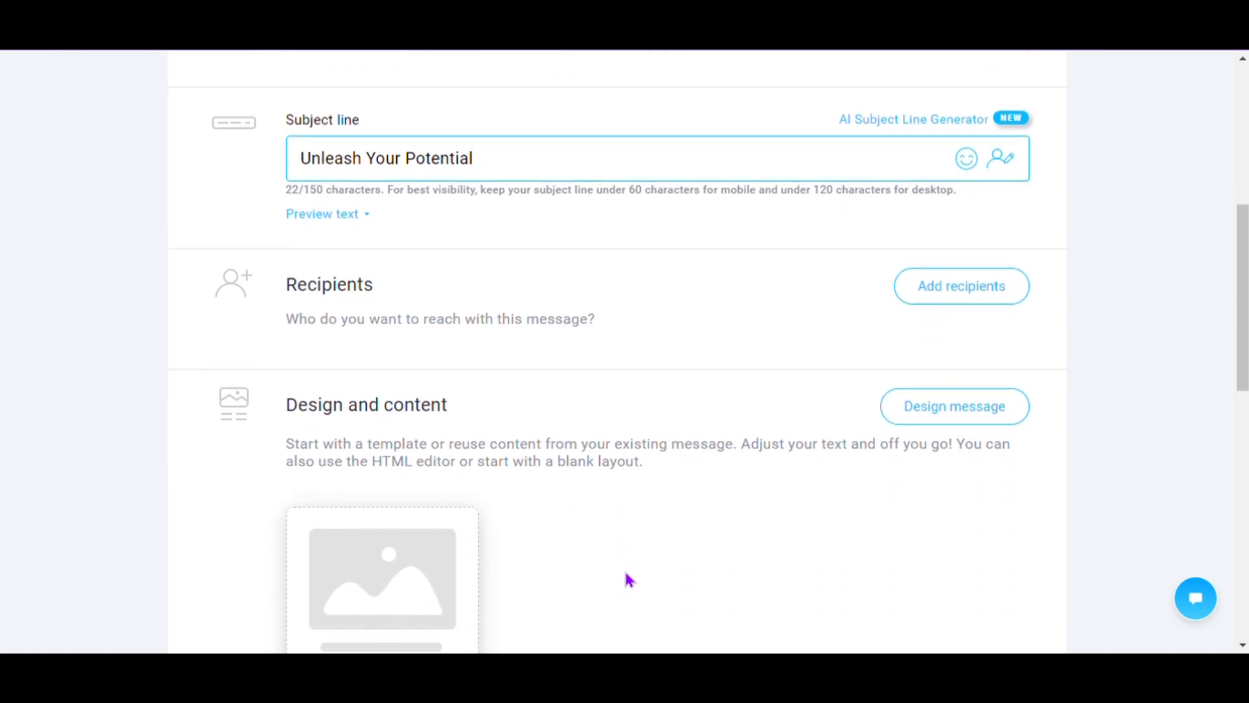
click(954, 286)
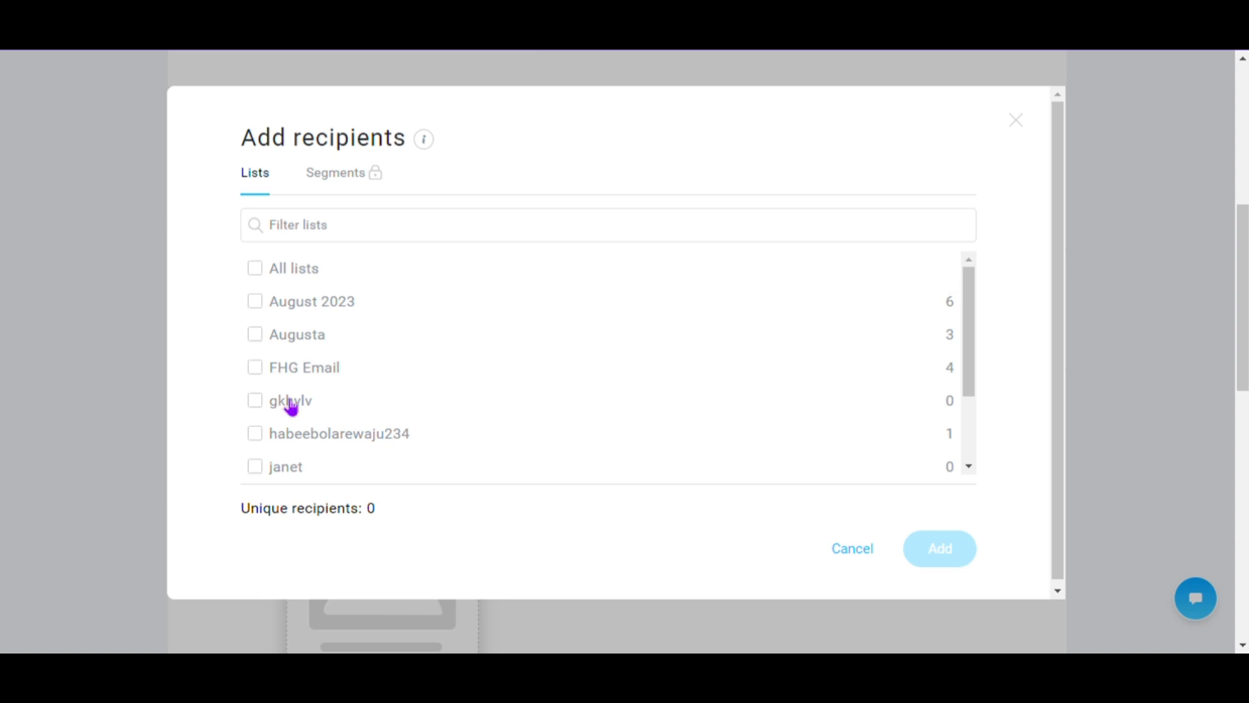
scroll(430, 420, down, 1)
scroll(431, 419, down, 3)
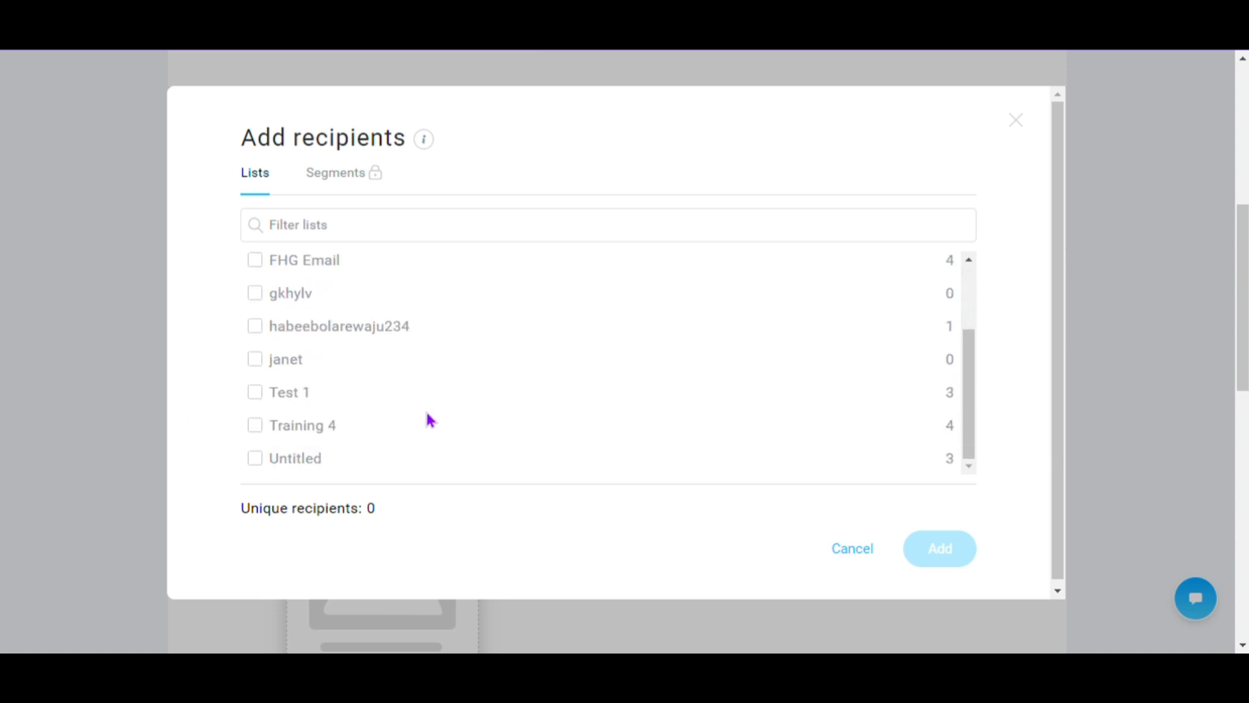
click(317, 398)
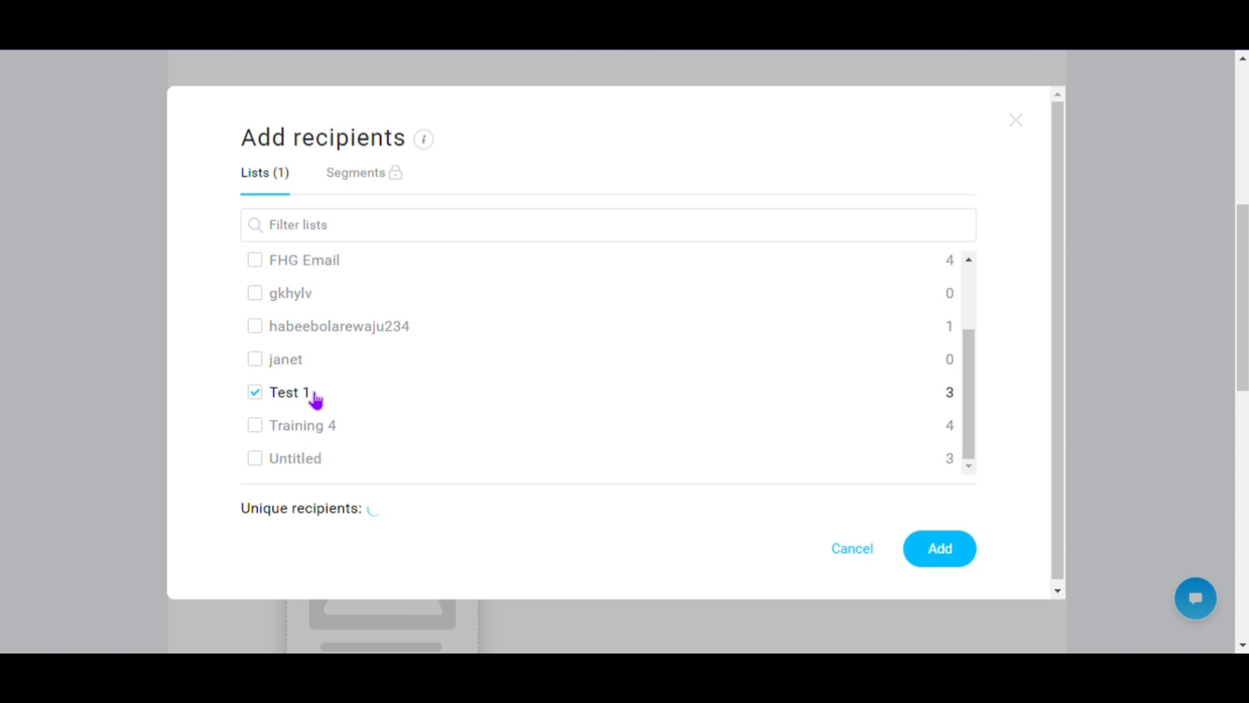
click(948, 564)
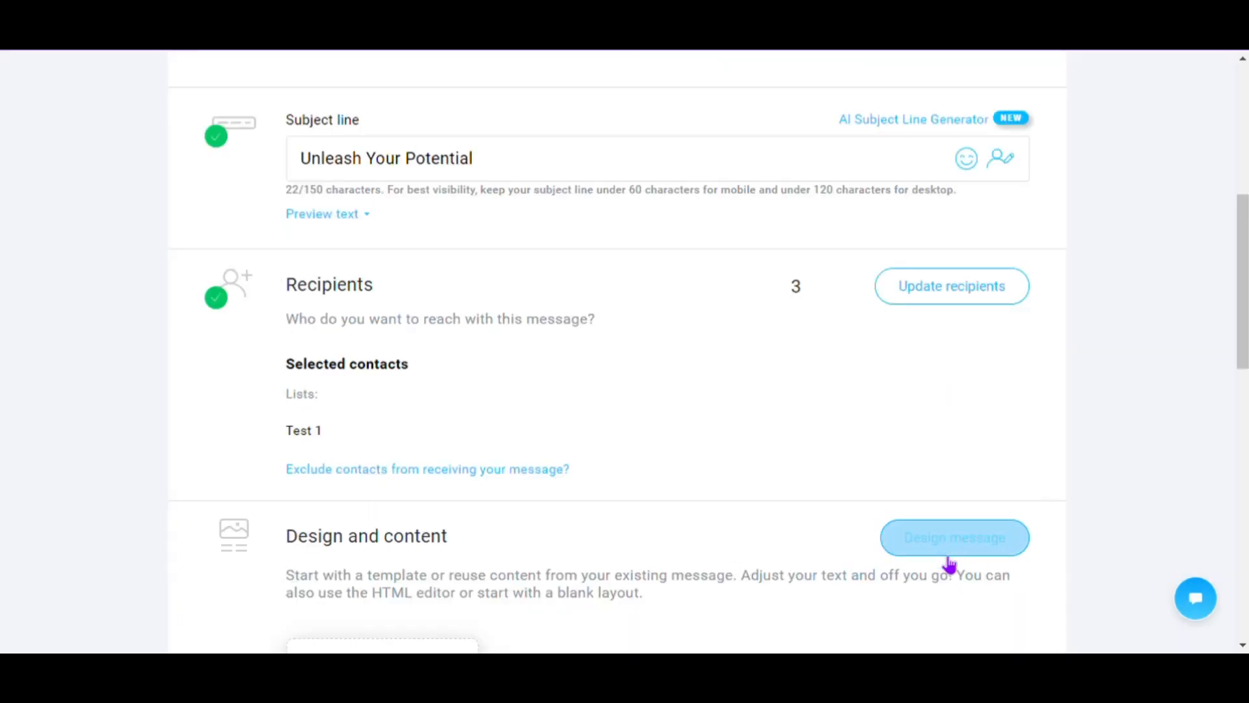
- Start designing the message from the empty "Blank template" among the blank templates
scroll(760, 465, down, 5)
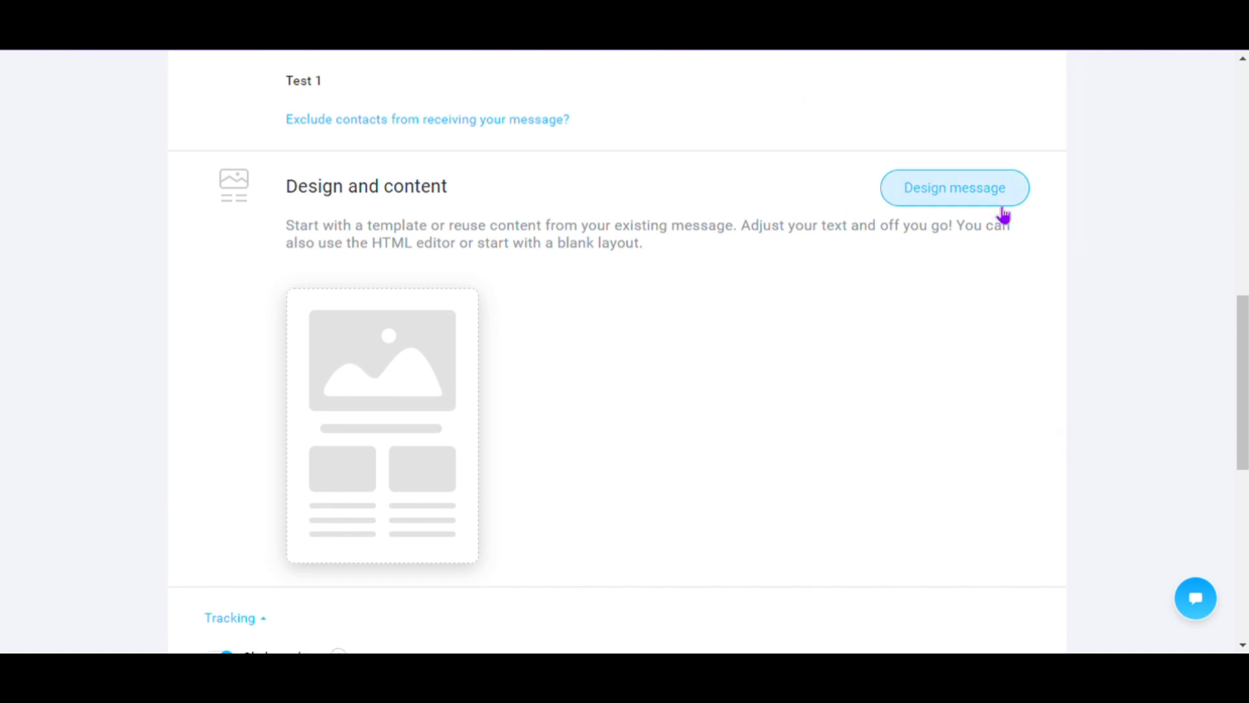
click(955, 193)
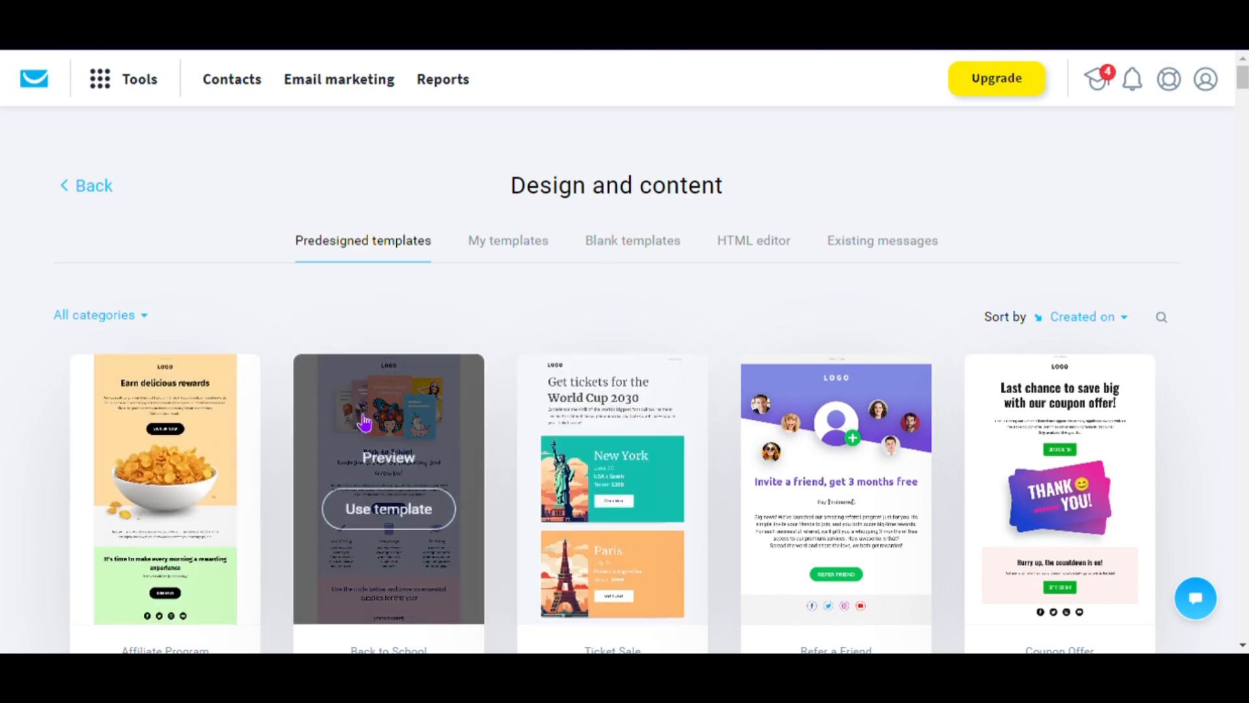
click(645, 250)
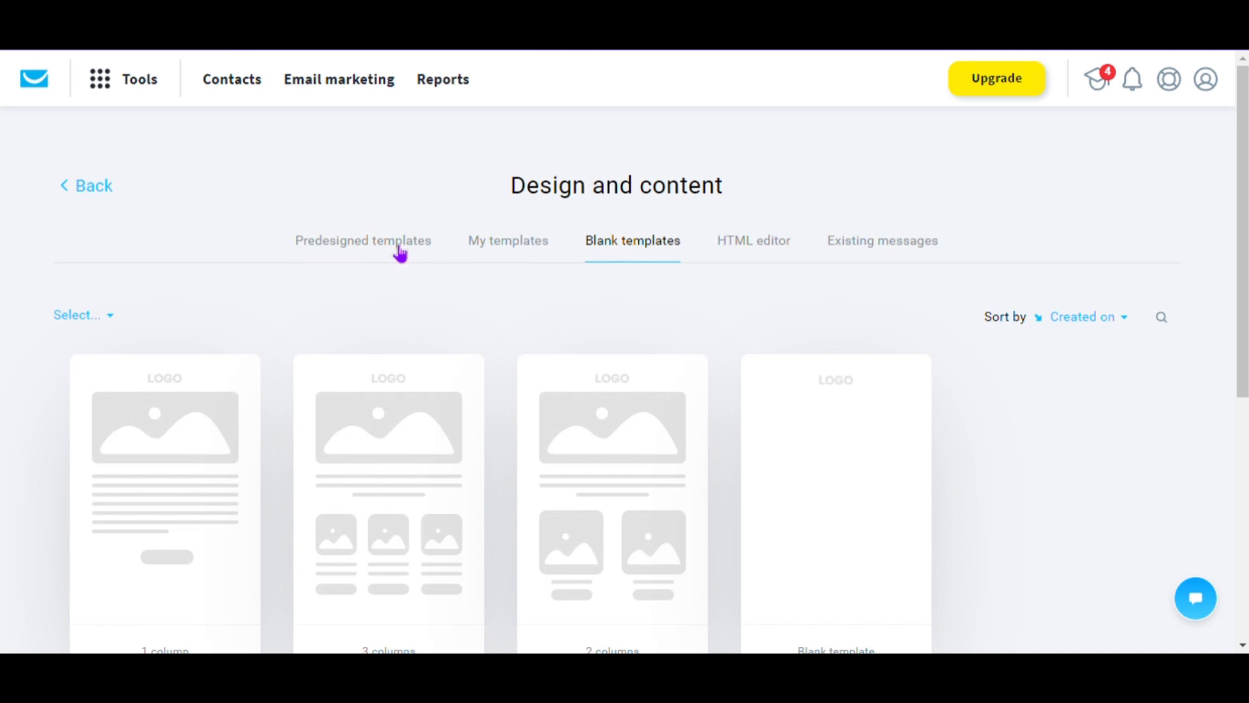
mouse_move(678, 366)
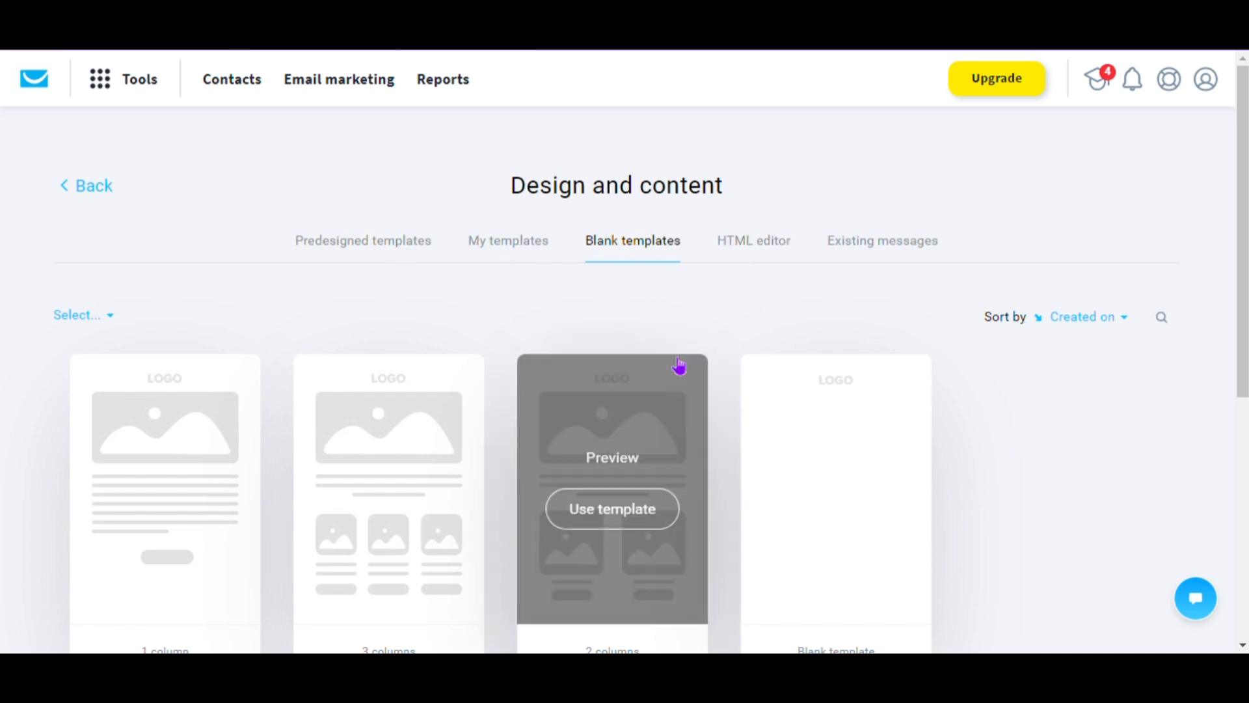
mouse_move(843, 517)
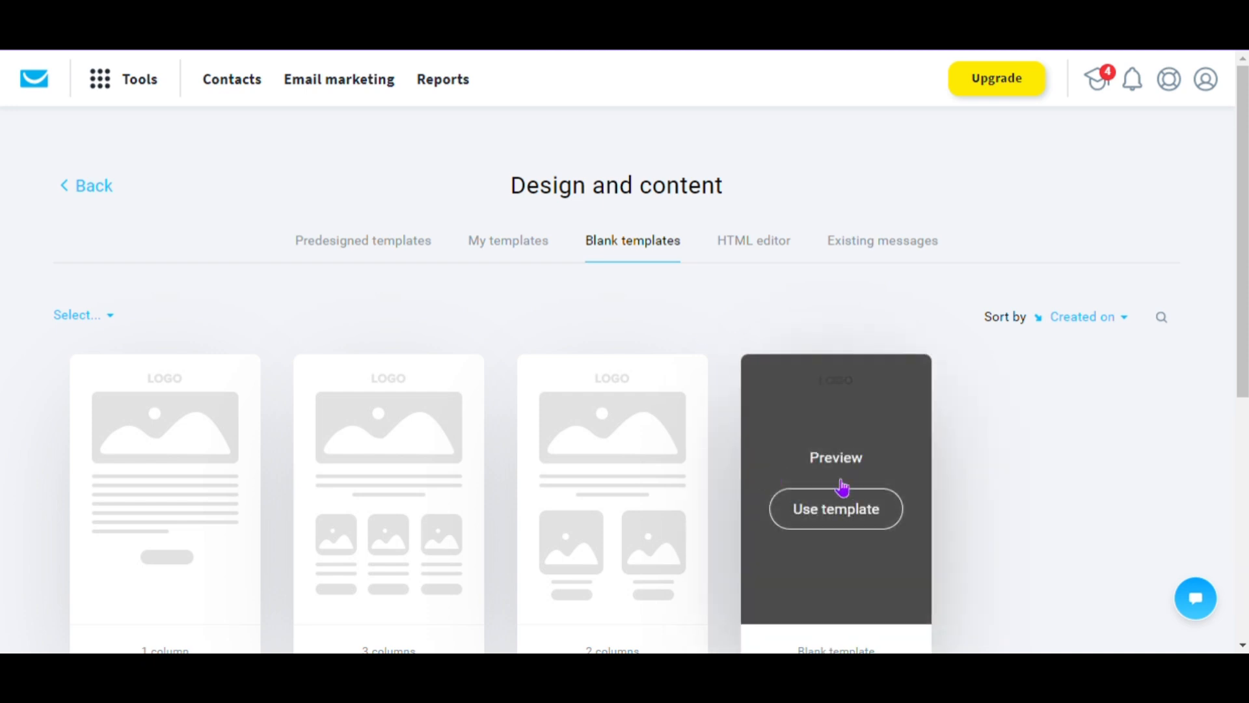
click(835, 521)
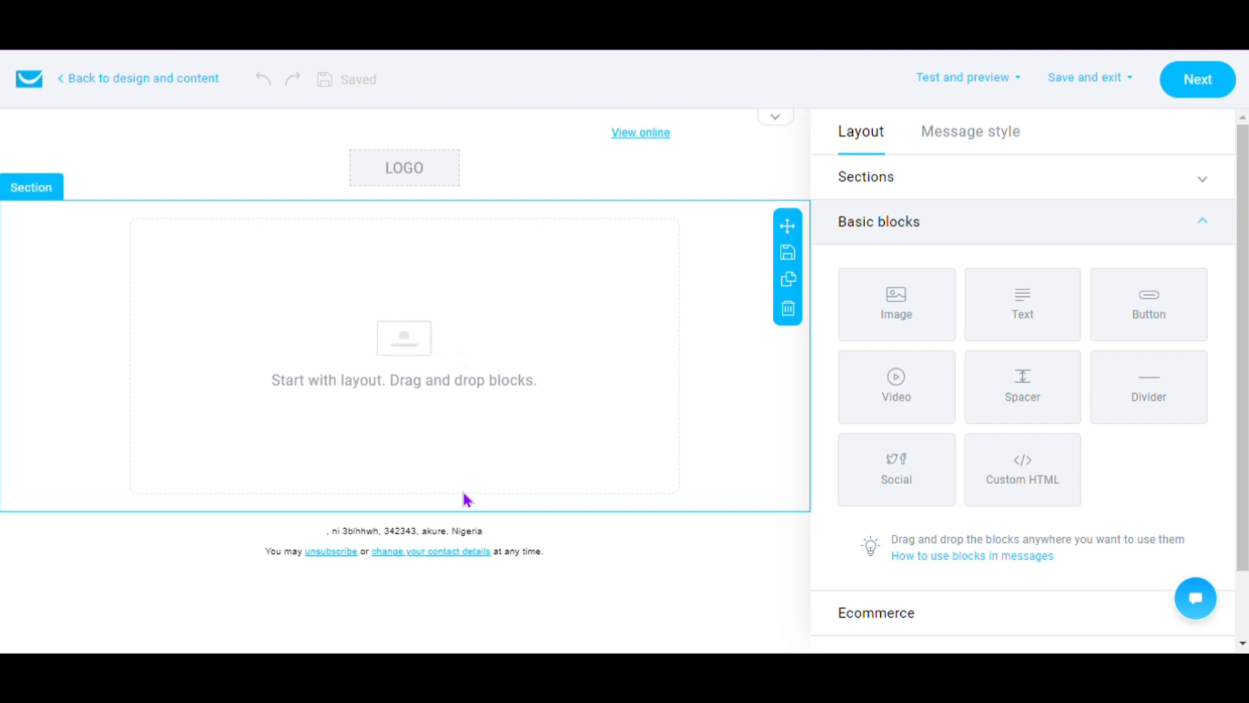
- Add a 1-column section directly below the header and return to the layout options
click(944, 186)
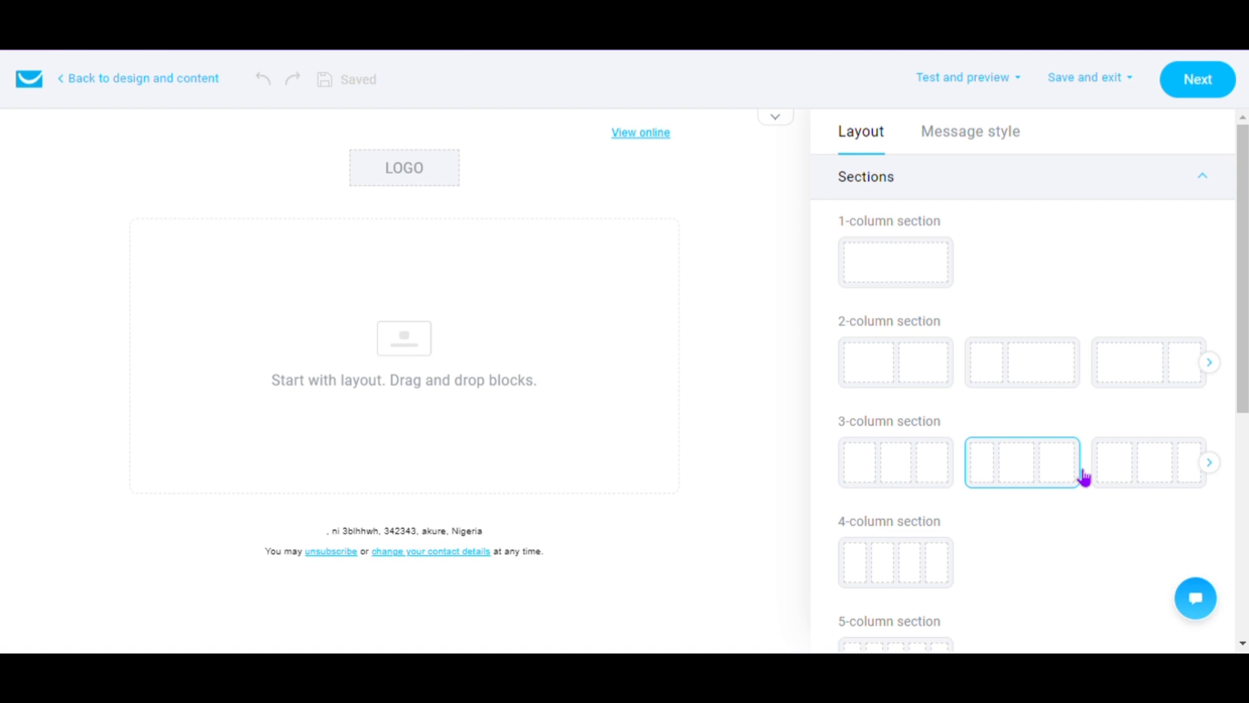
scroll(901, 572, down, 1)
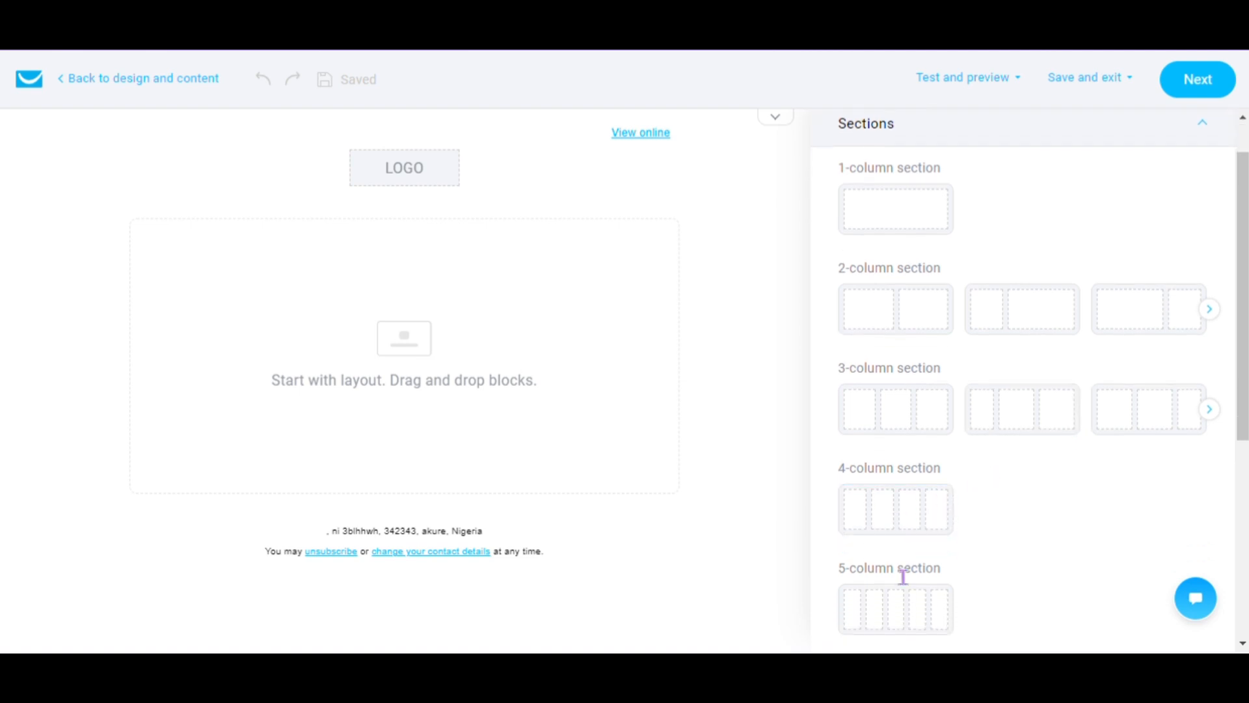
scroll(903, 576, down, 2)
scroll(900, 522, down, 5)
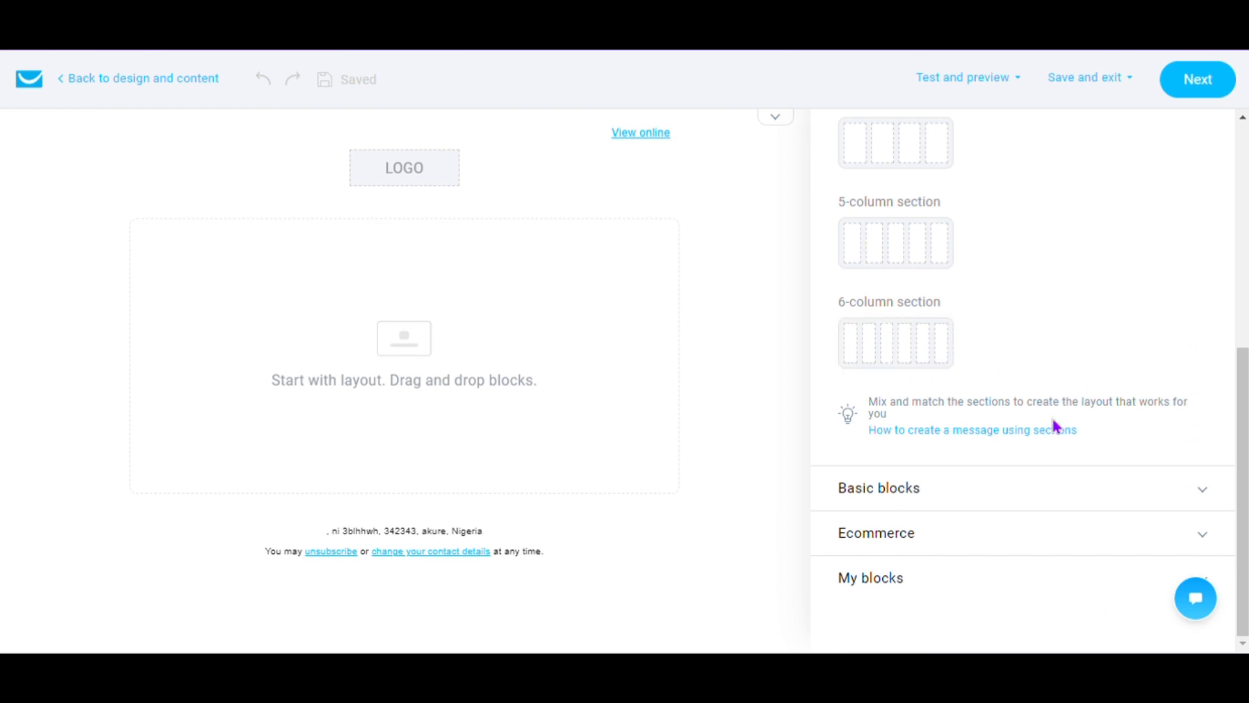
scroll(1073, 257, up, 6)
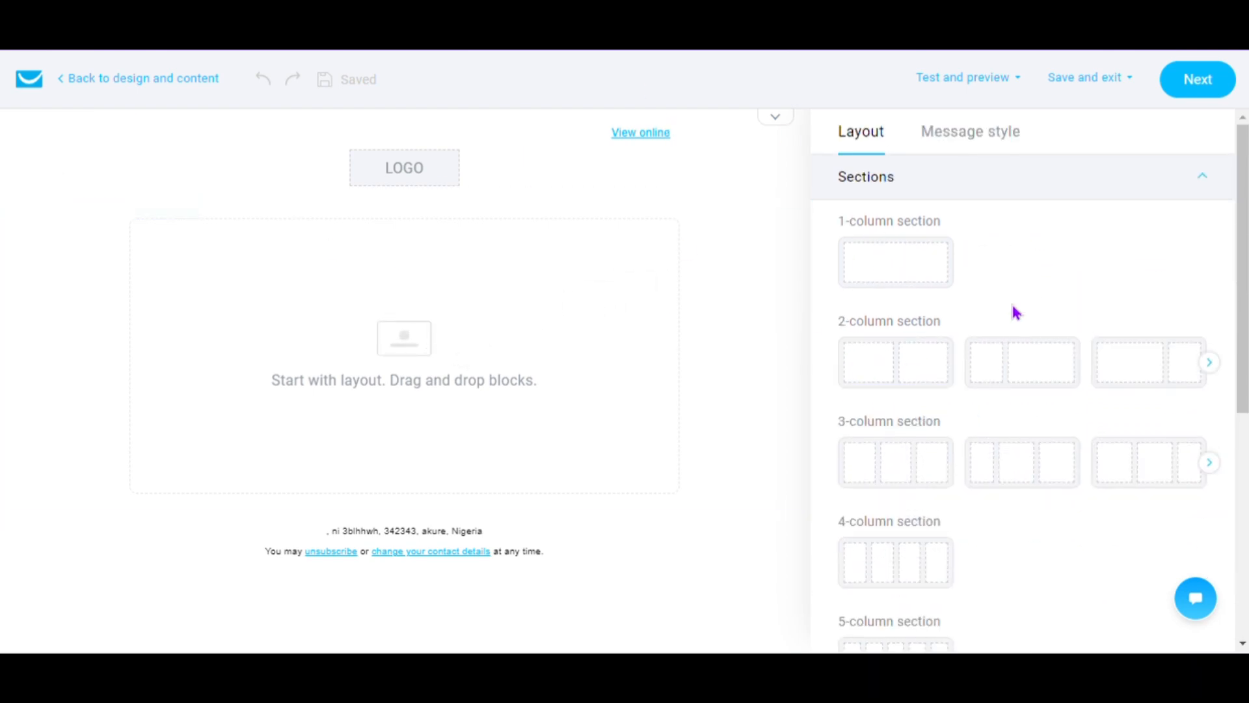
drag(865, 270, 405, 277)
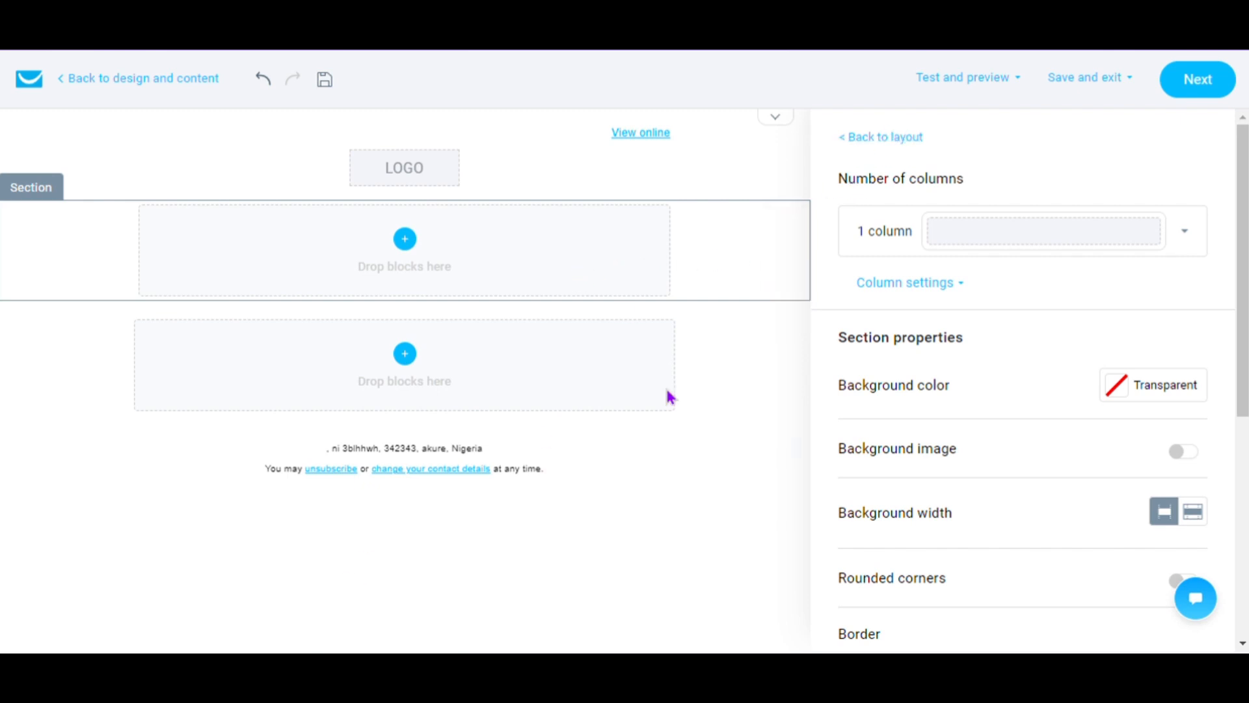
click(906, 137)
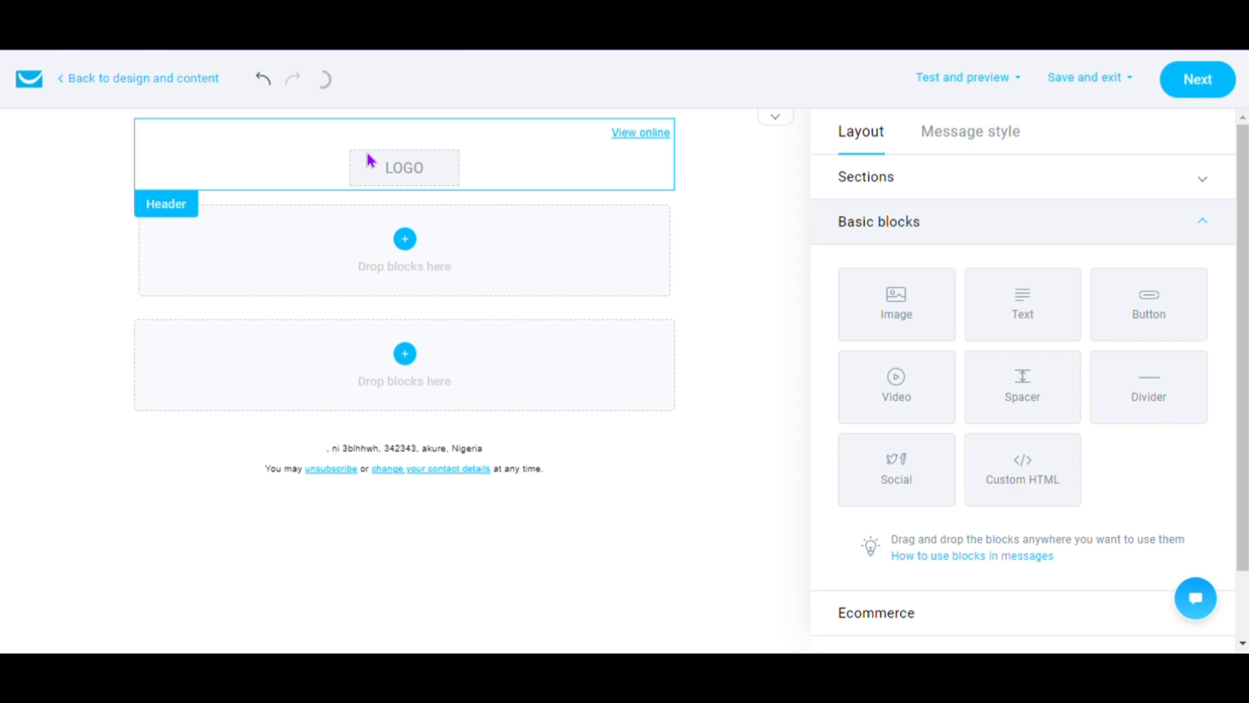
- Open the message header's style settings and switch the logo display off and back on
click(424, 158)
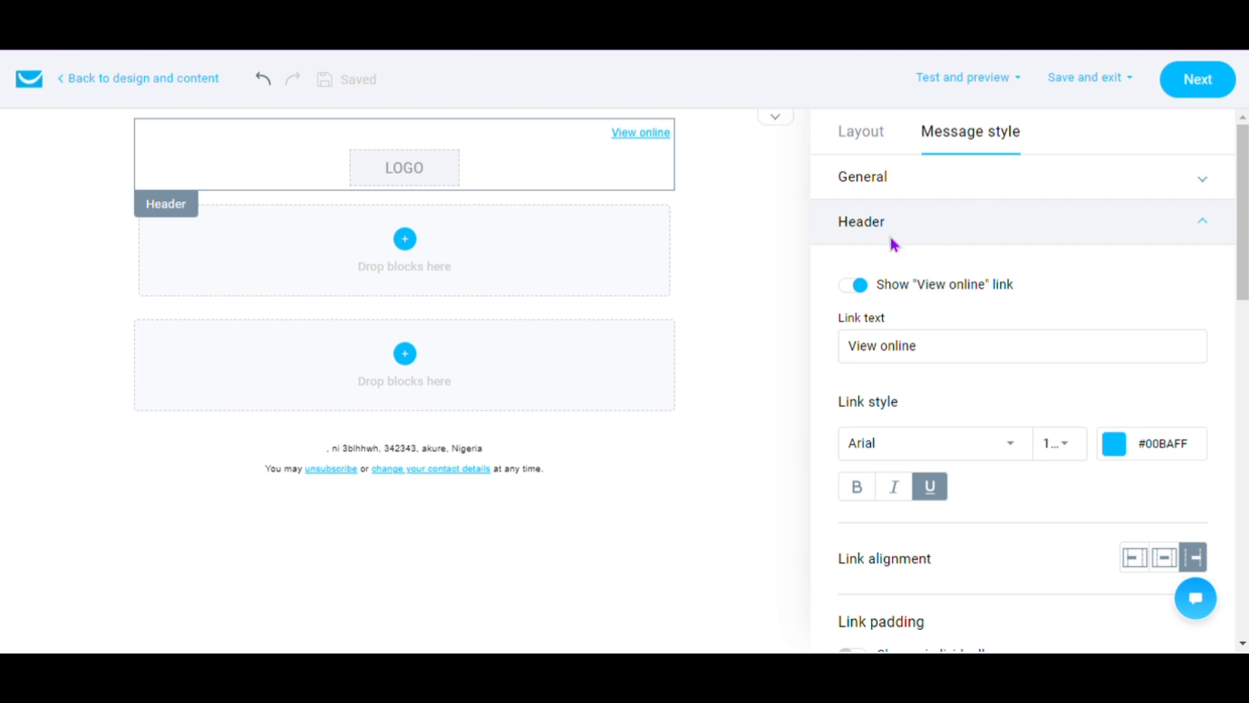
scroll(1055, 350, down, 5)
scroll(1056, 350, down, 2)
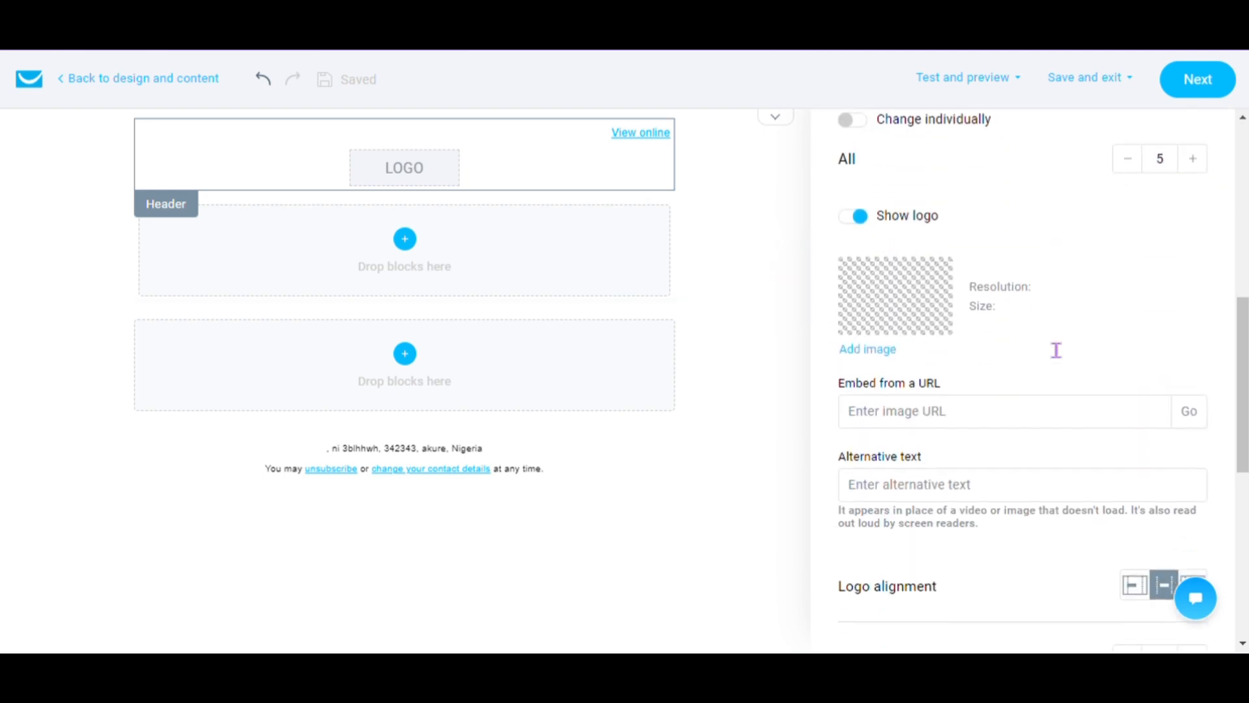
click(860, 217)
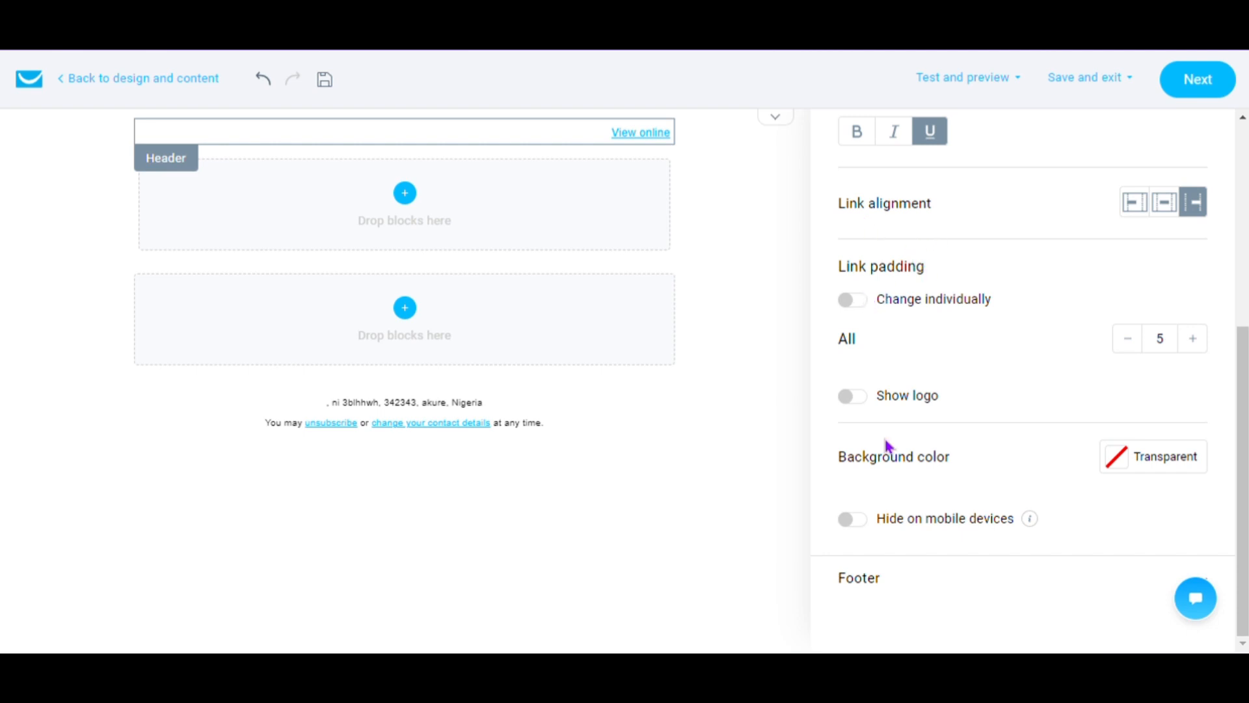
click(868, 400)
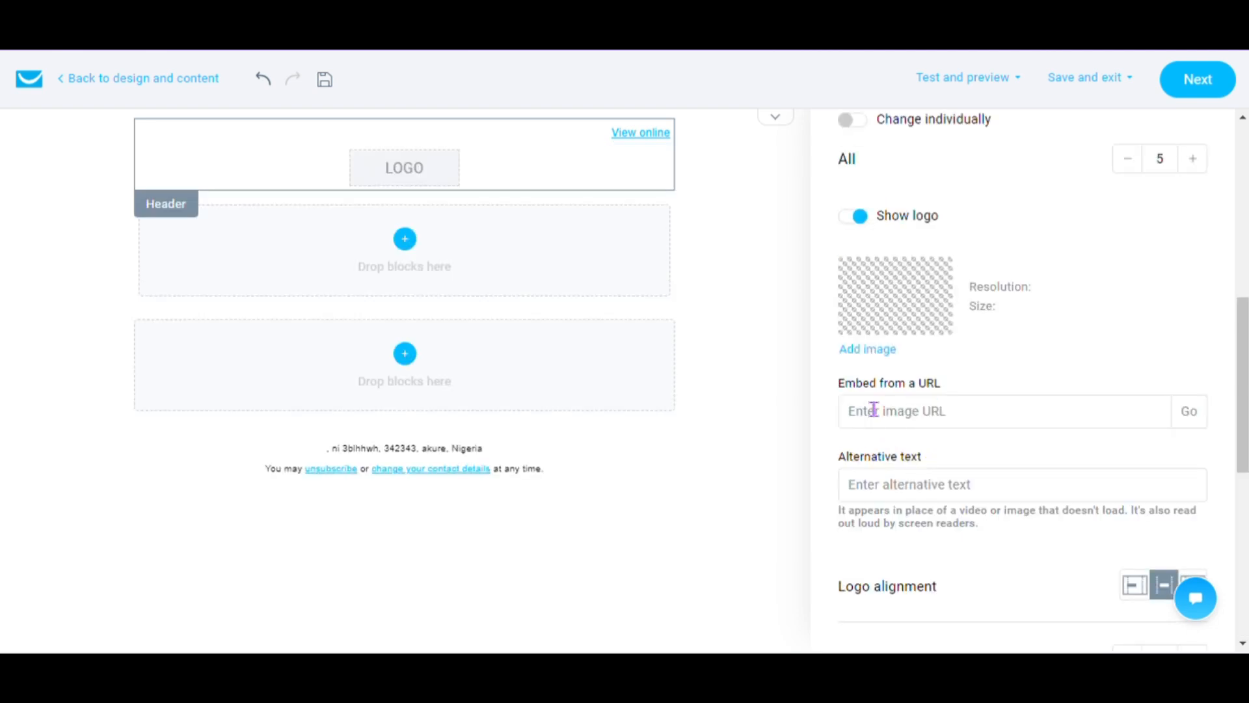
- Upload logo-1.jpg to the Main folder and use it as the header logo
click(871, 350)
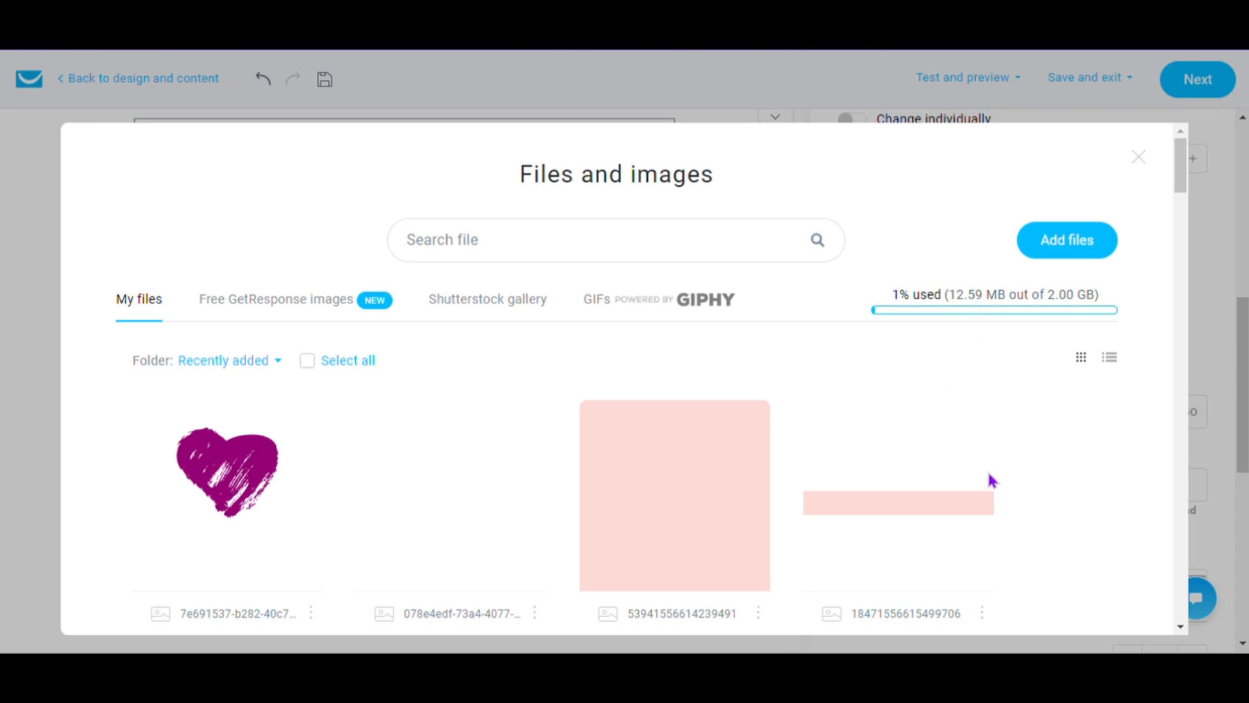
drag(962, 251, 597, 450)
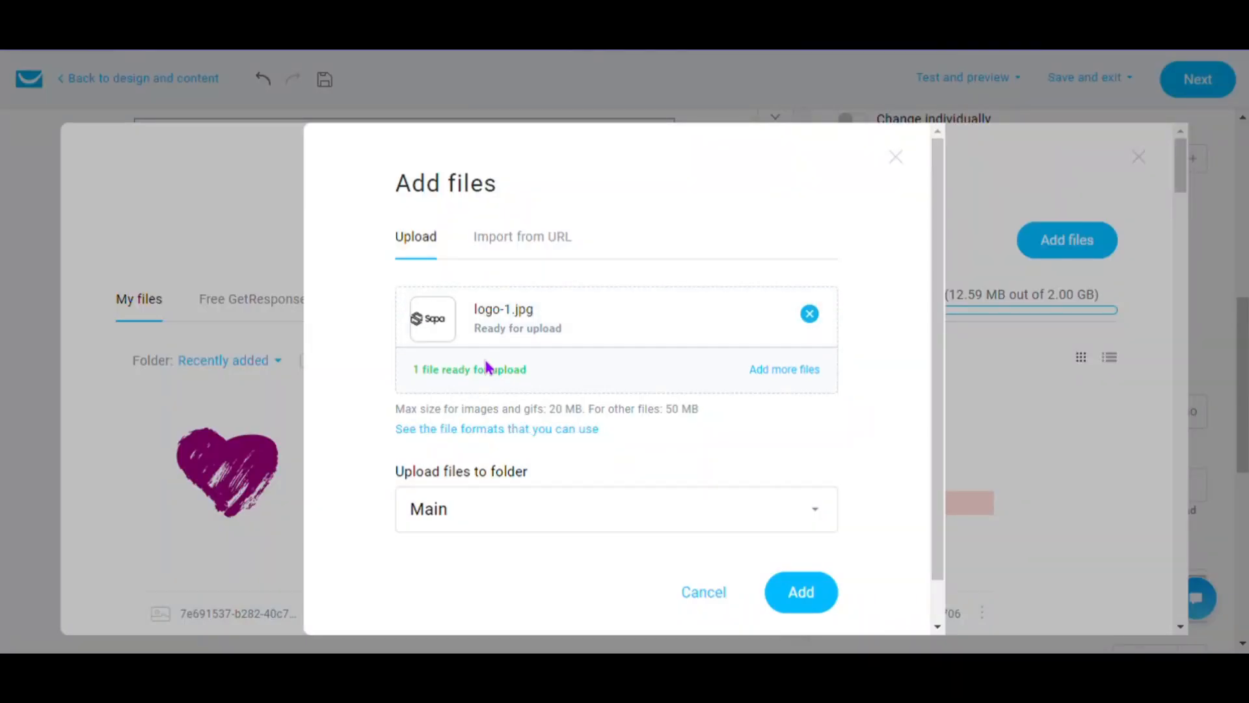
click(813, 598)
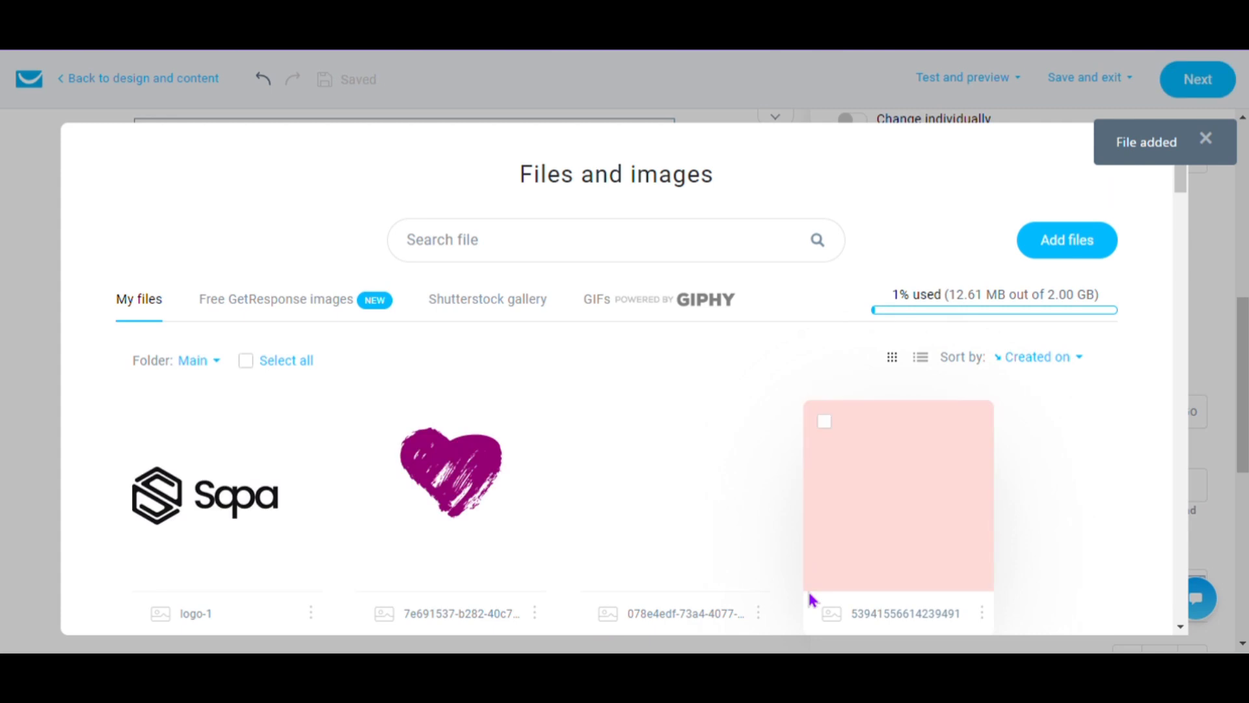
mouse_move(270, 474)
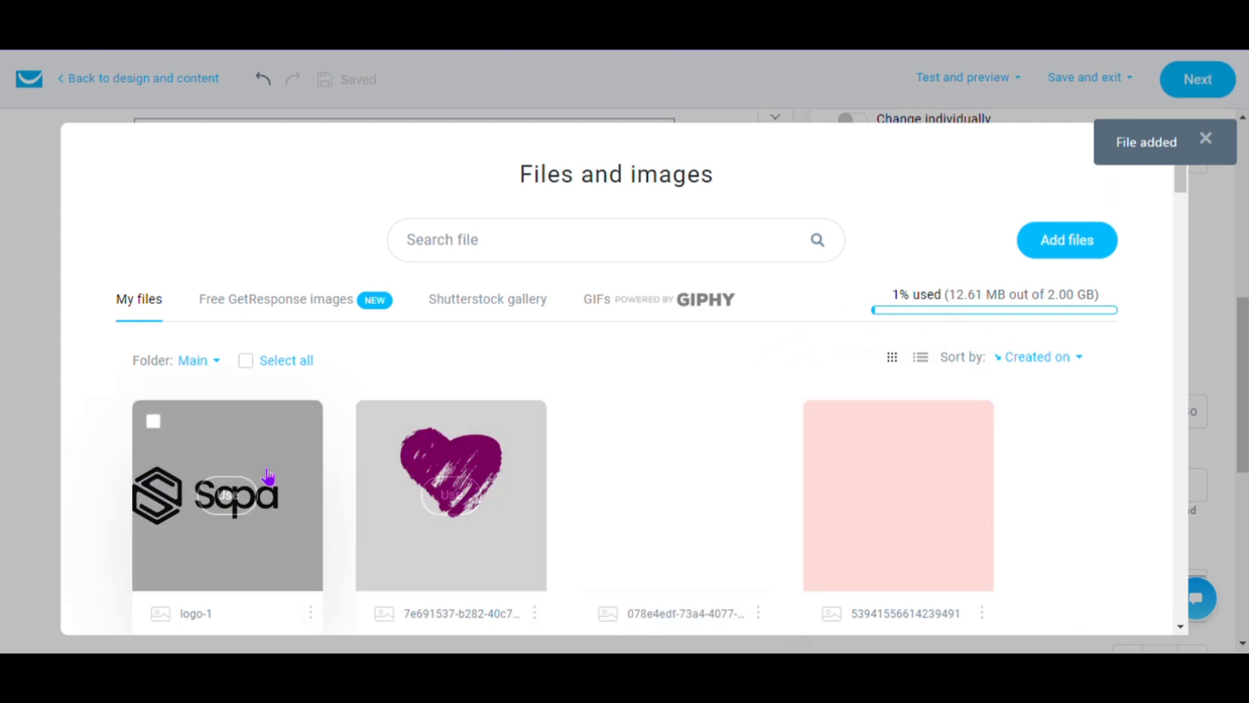
click(235, 501)
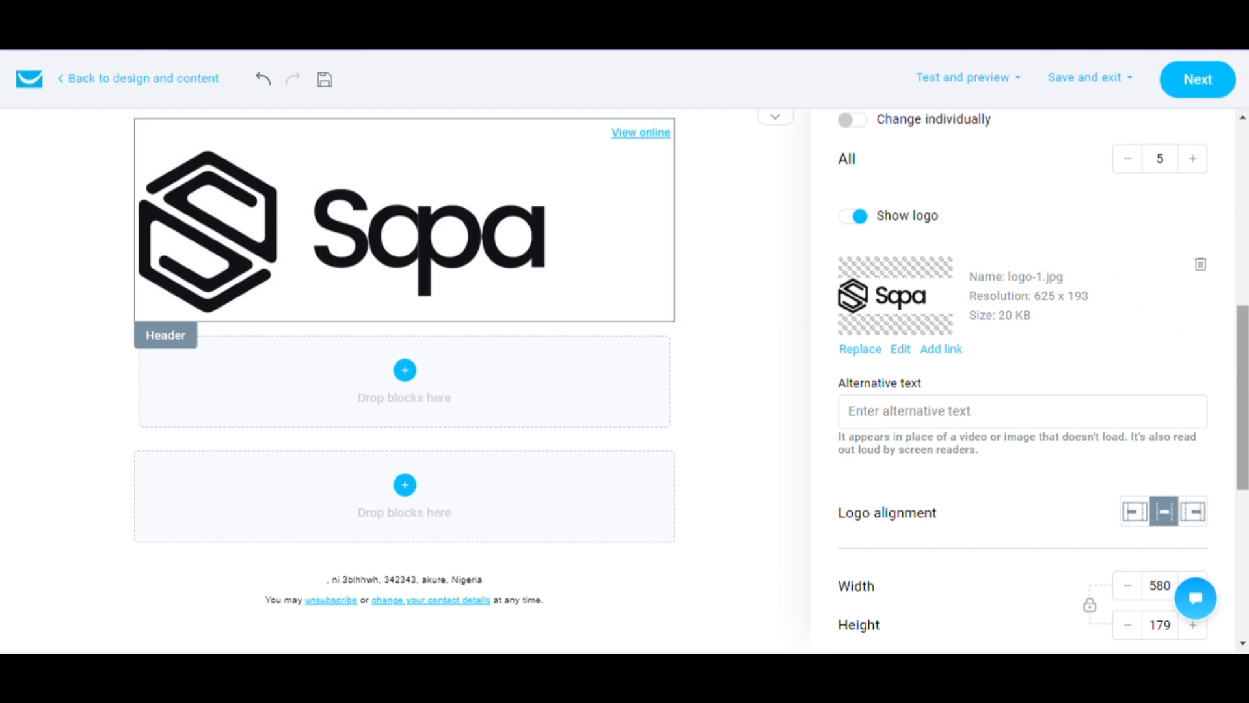
scroll(1243, 396, down, 3)
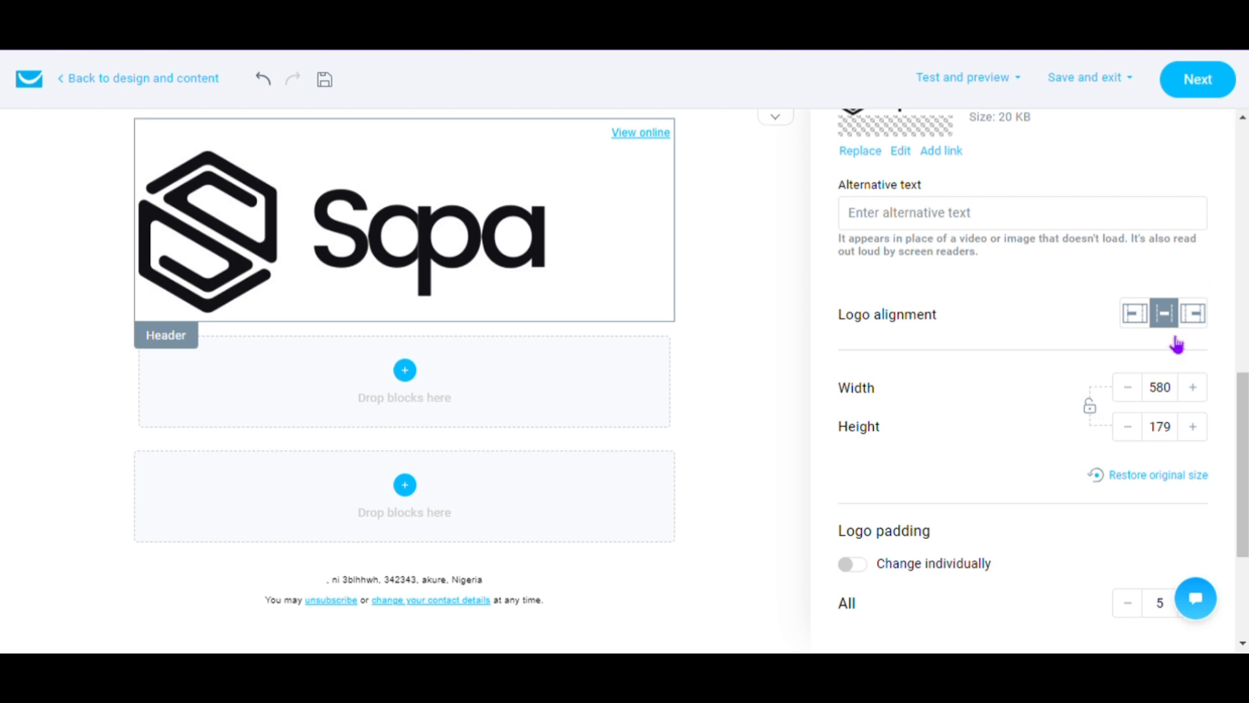
- Reduce the header logo's width to 150, leaving its height unlinked
click(1138, 387)
click(1145, 389)
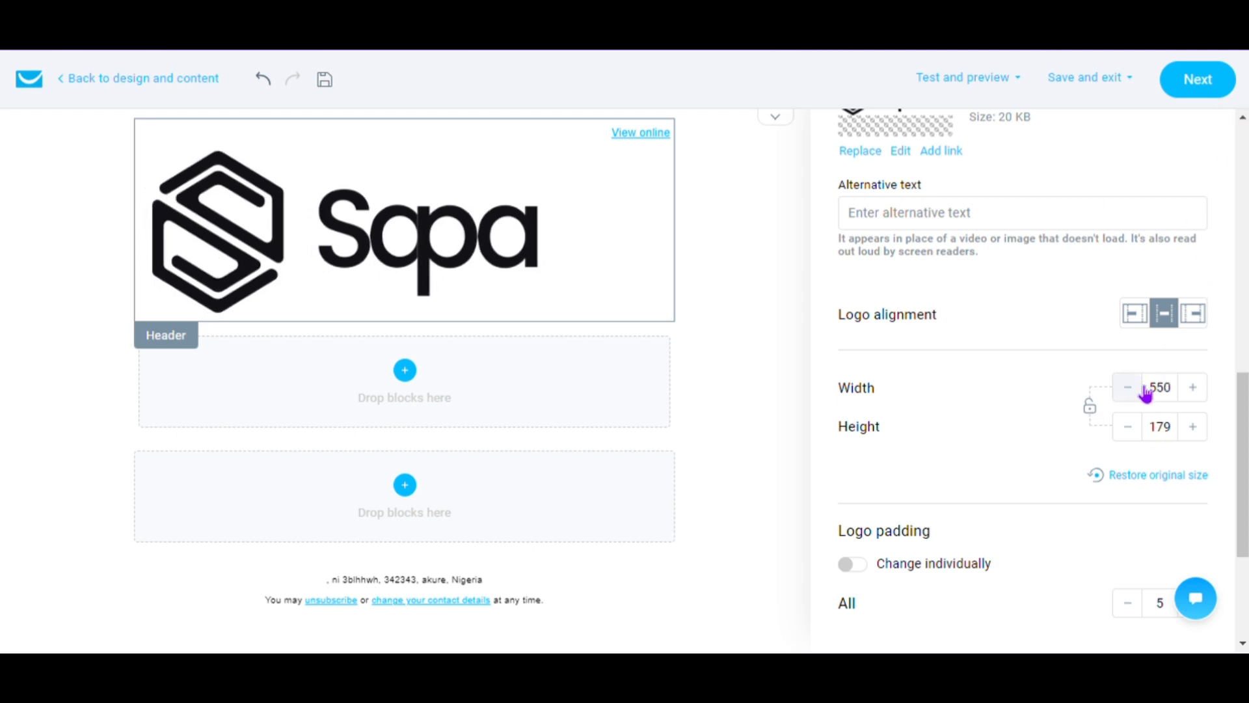
click(1145, 388)
click(1145, 388)
click(1145, 388)
click(1145, 388)
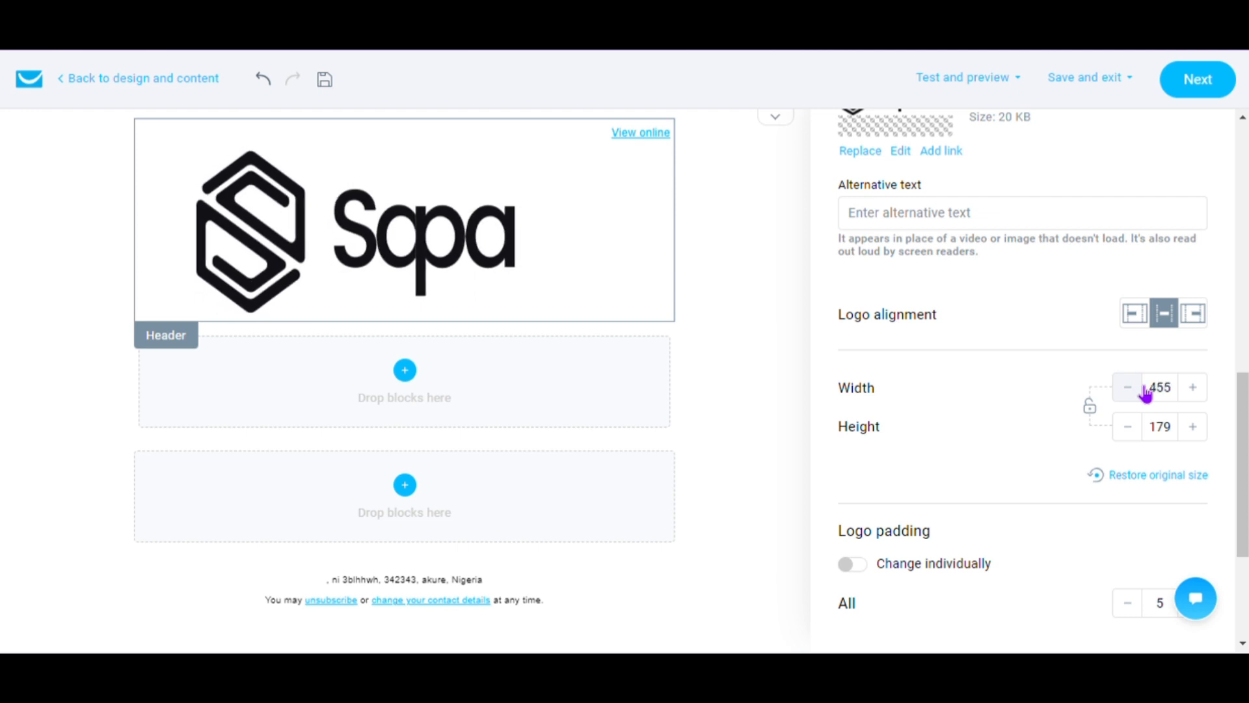
click(1146, 389)
click(1146, 388)
click(1145, 388)
click(1145, 389)
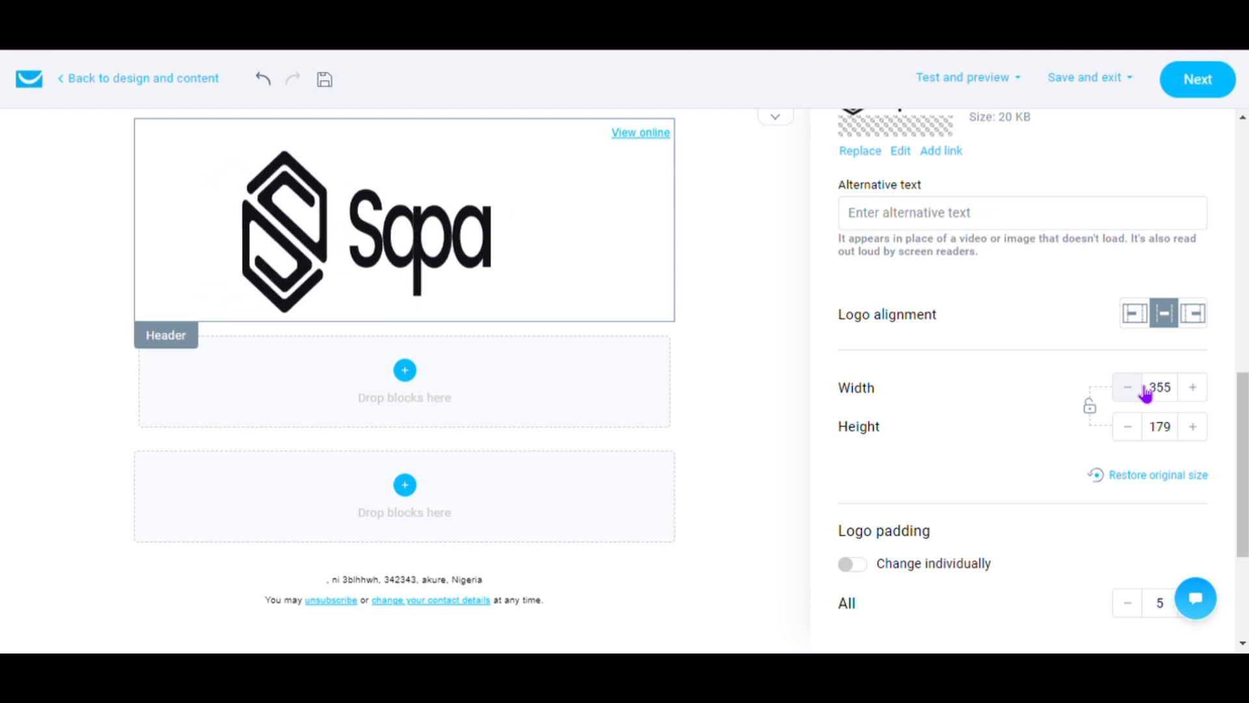
click(1145, 388)
click(1145, 388)
click(1145, 389)
click(1145, 388)
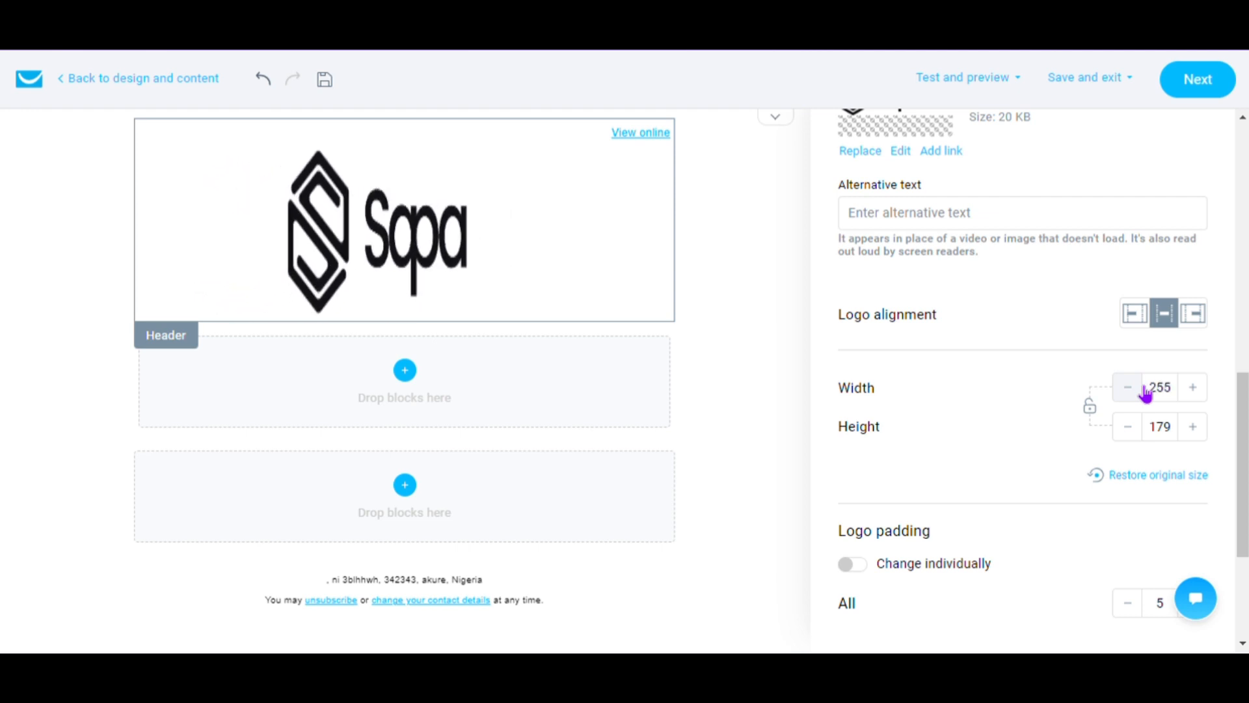
click(1145, 388)
click(1145, 388)
click(1145, 389)
click(1145, 388)
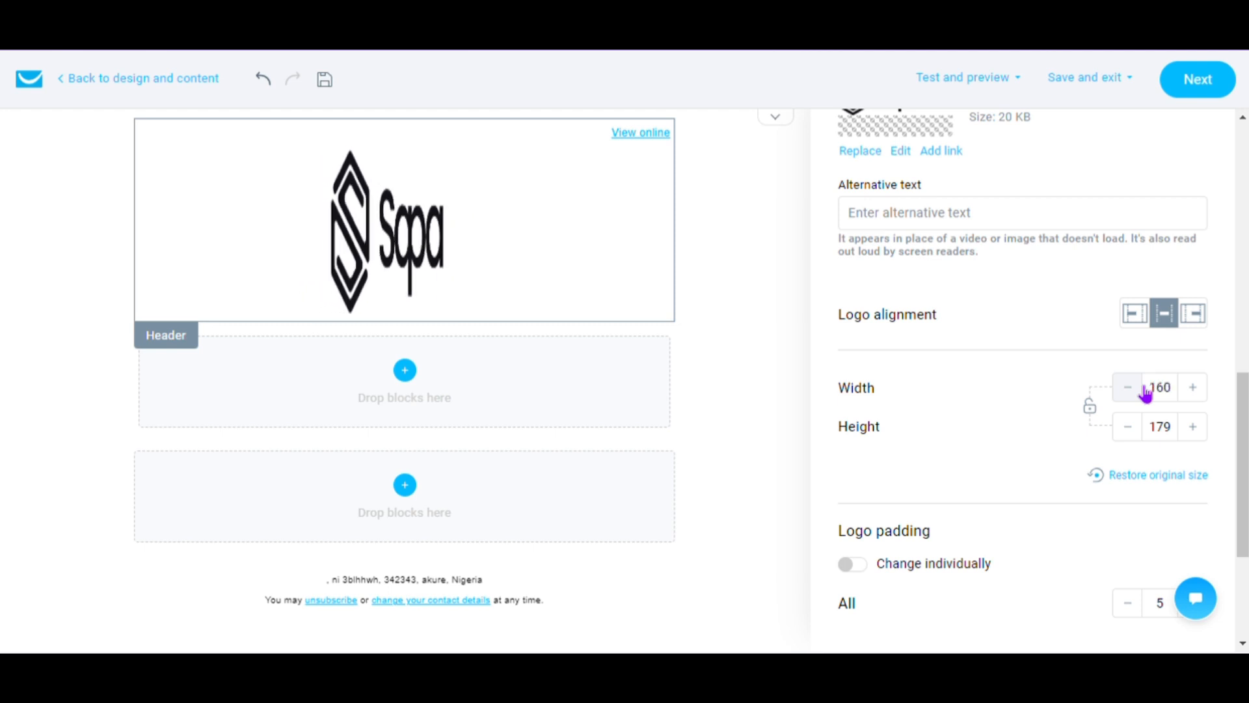
click(1145, 388)
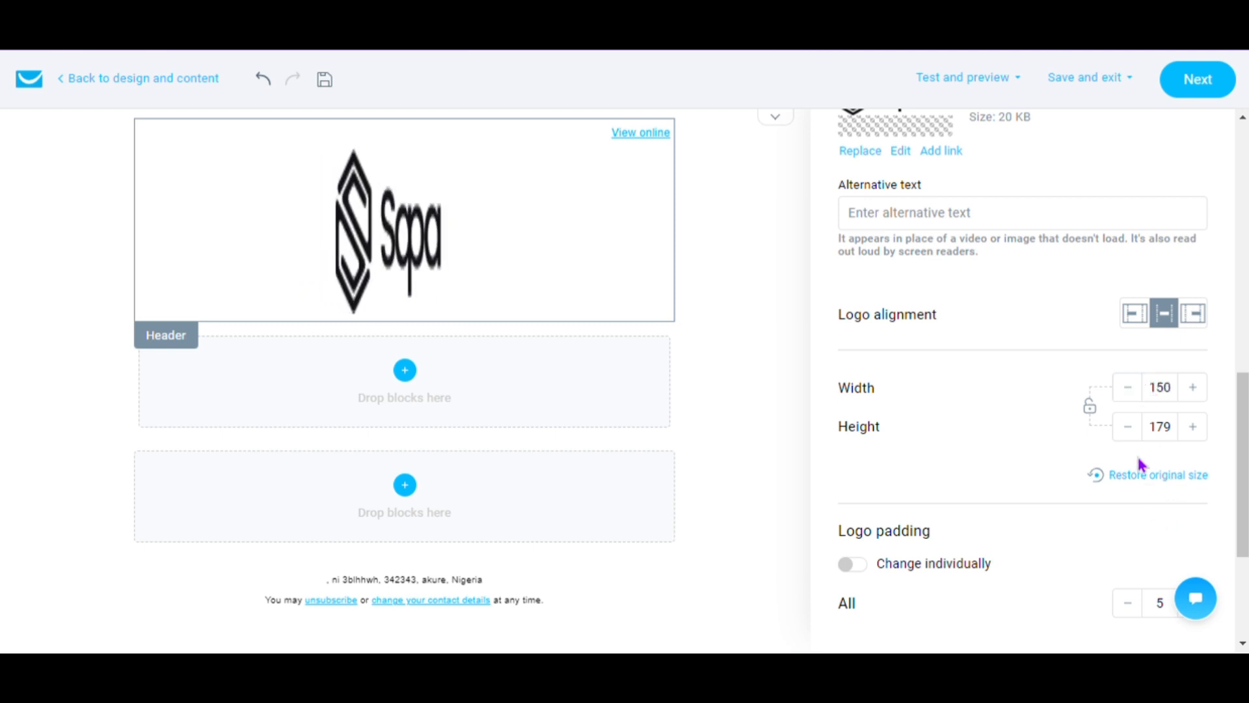
- Reduce the header logo's height to 59
click(1132, 433)
click(1133, 434)
click(1133, 433)
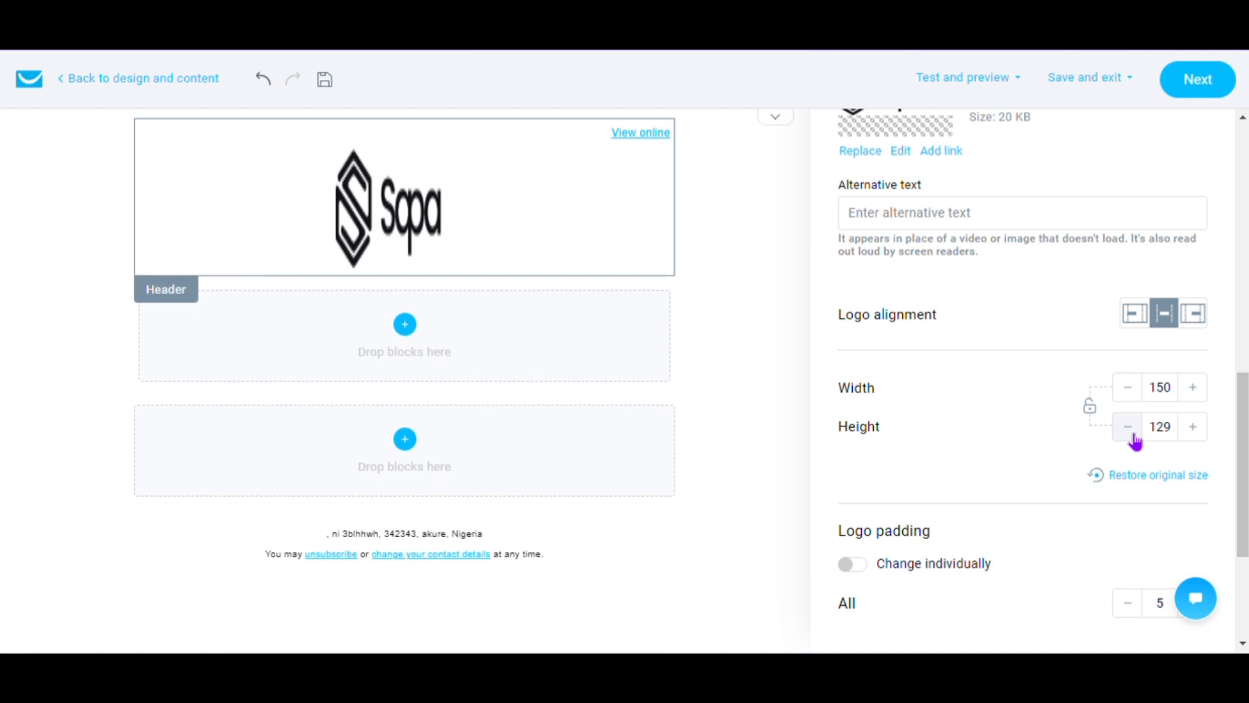
click(1133, 433)
click(1132, 433)
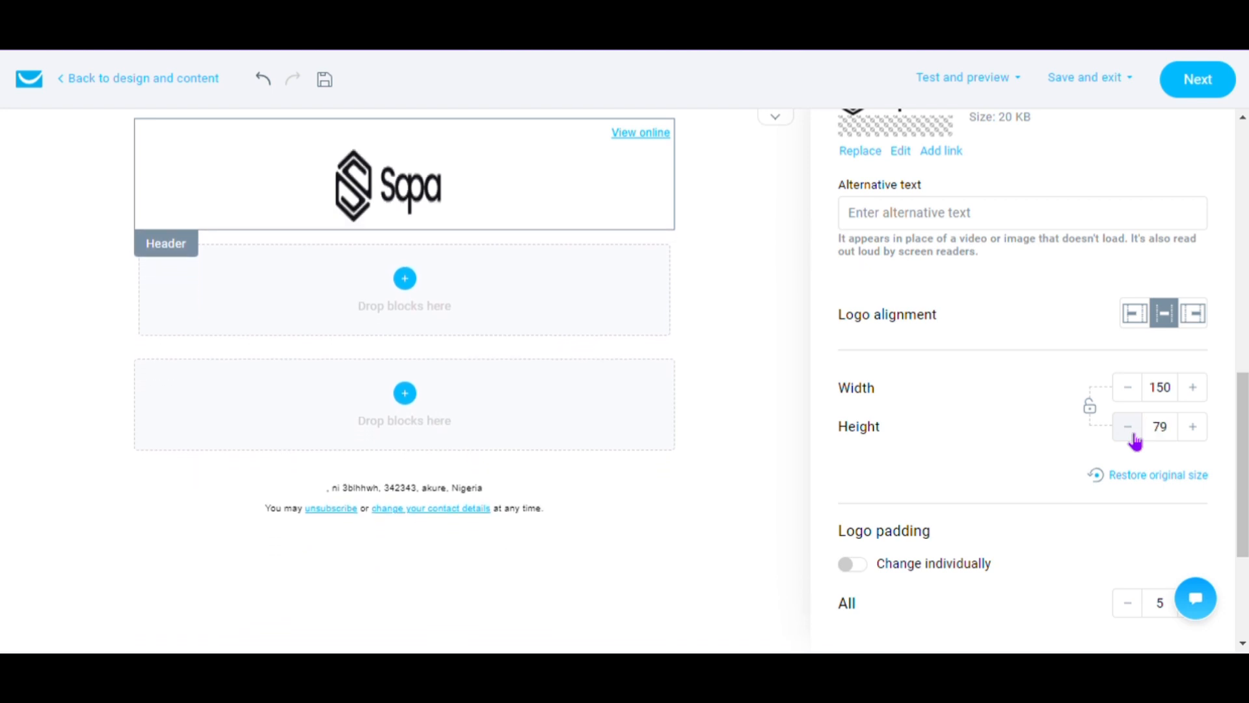
click(1133, 434)
click(1133, 434)
click(1132, 434)
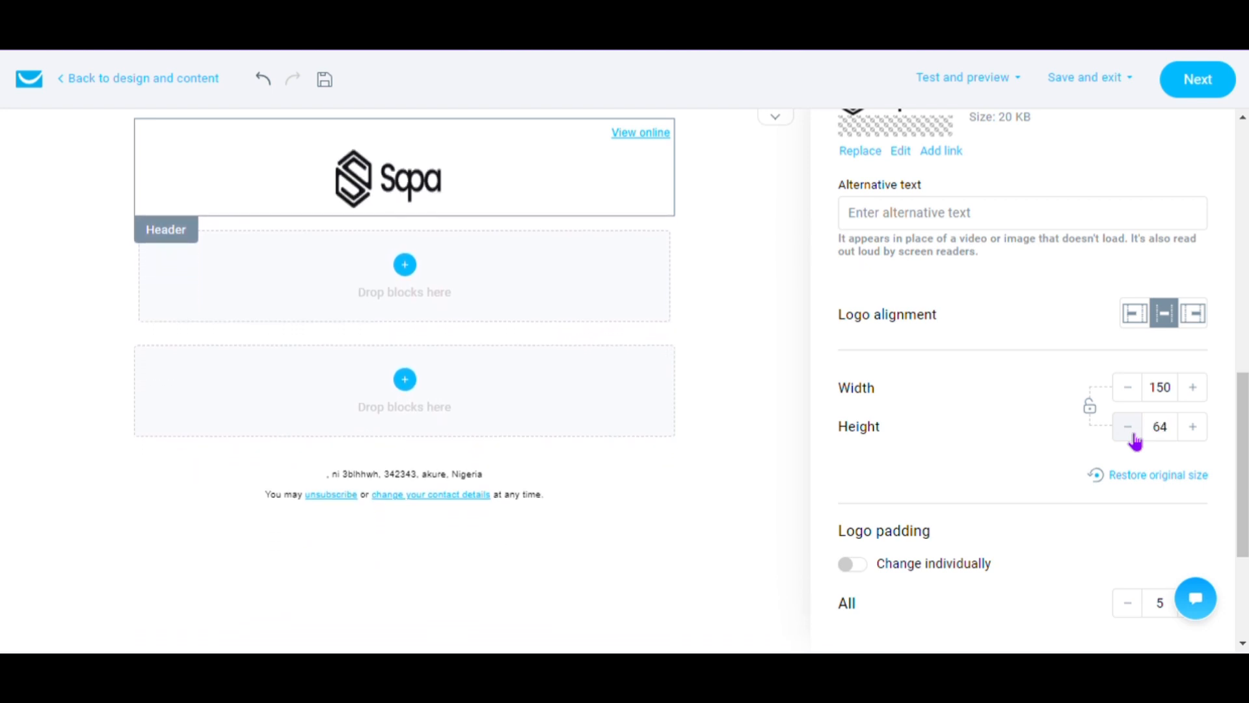
click(1133, 434)
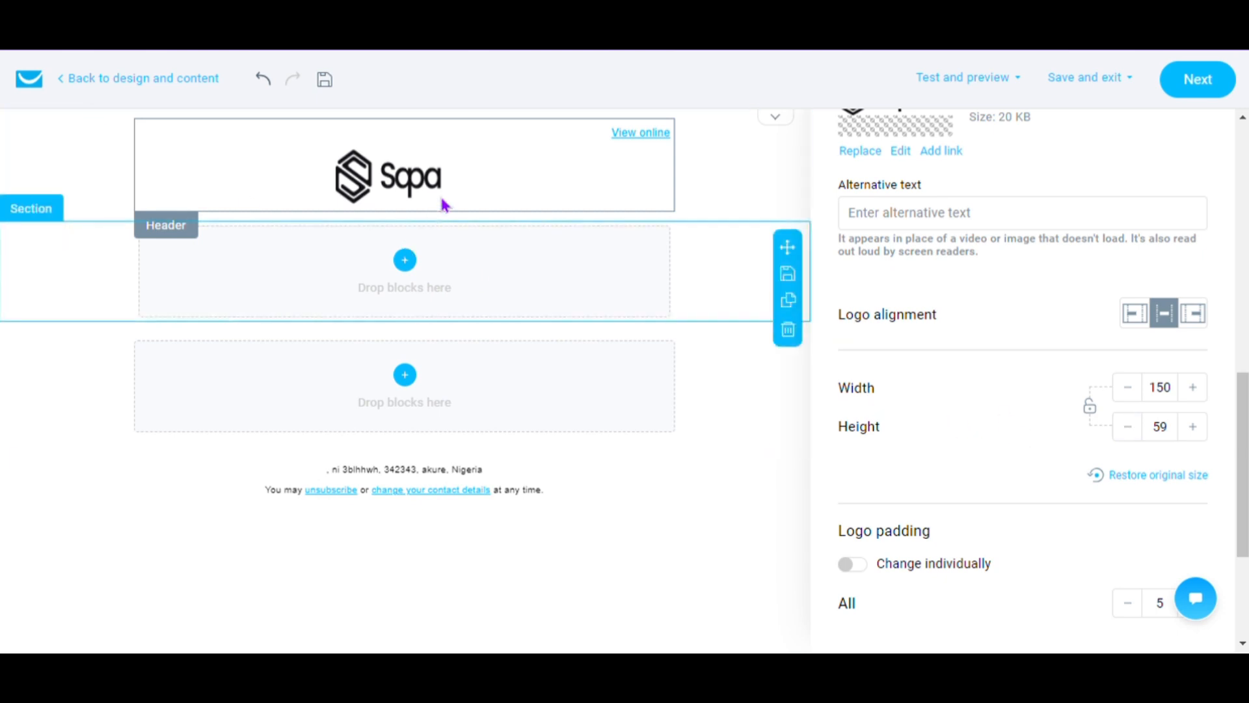
- Return to the layout options and add an Image block to the empty section directly below the header
scroll(1096, 279, up, 10)
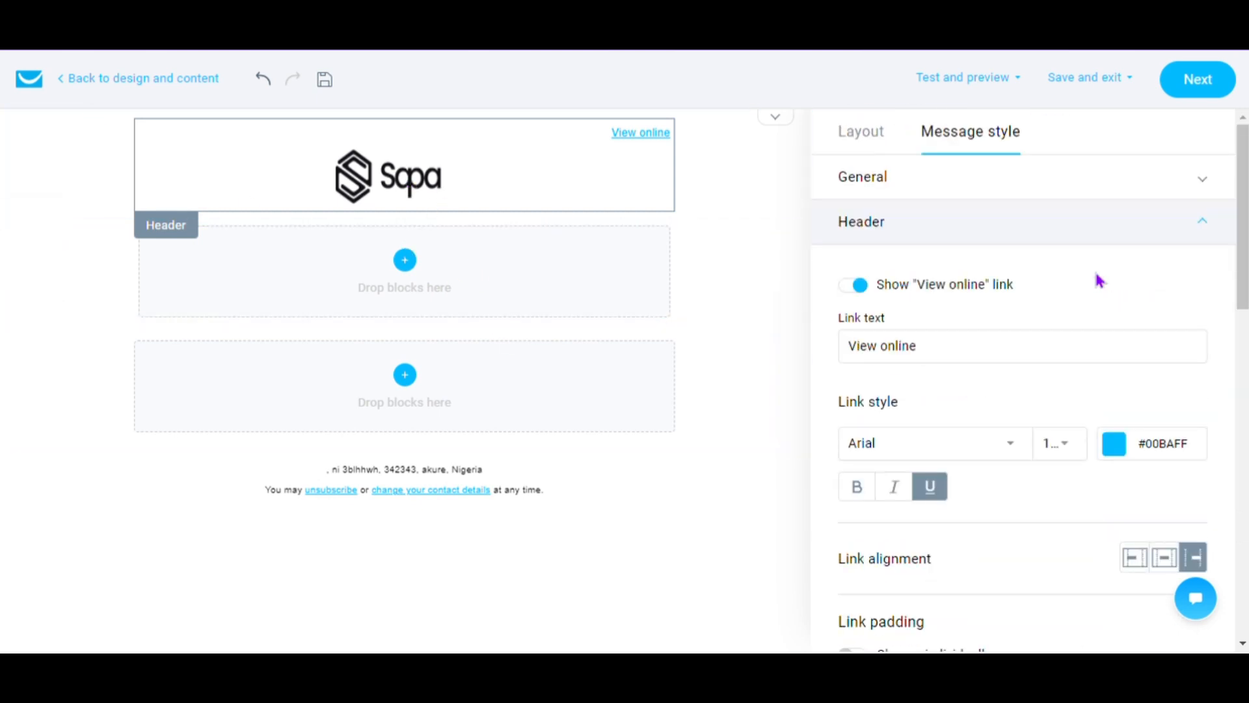
click(875, 140)
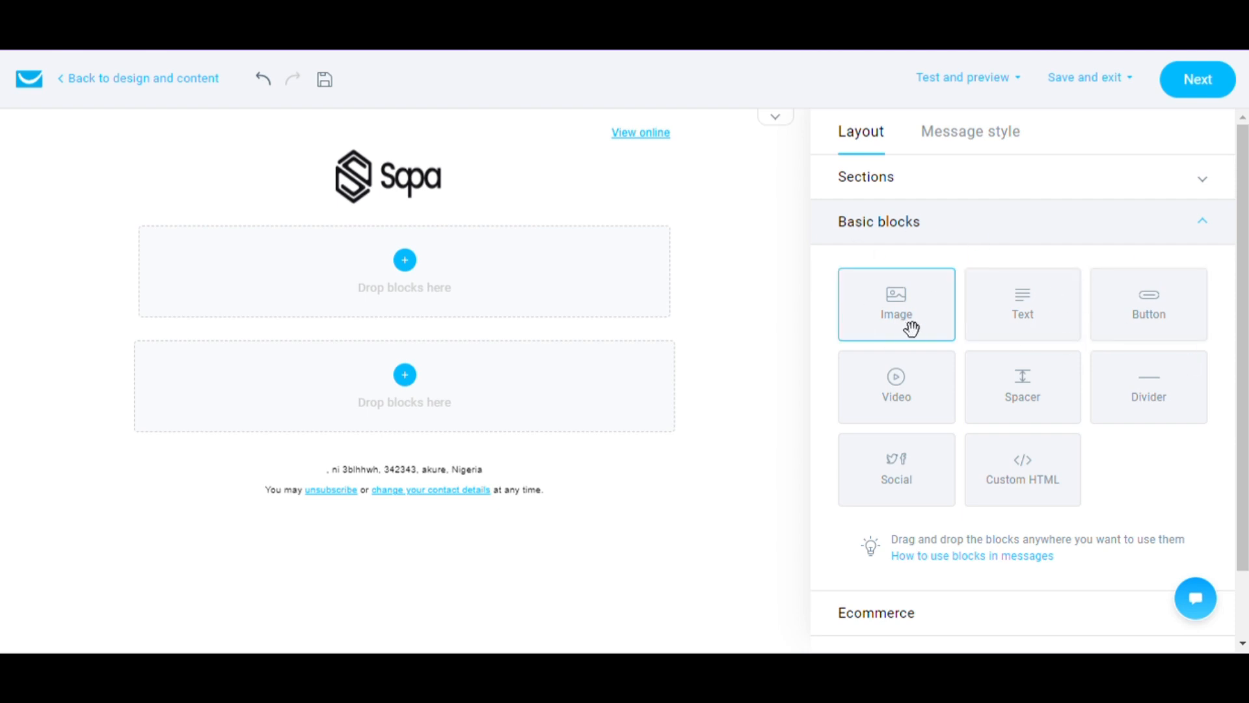
drag(917, 331, 473, 298)
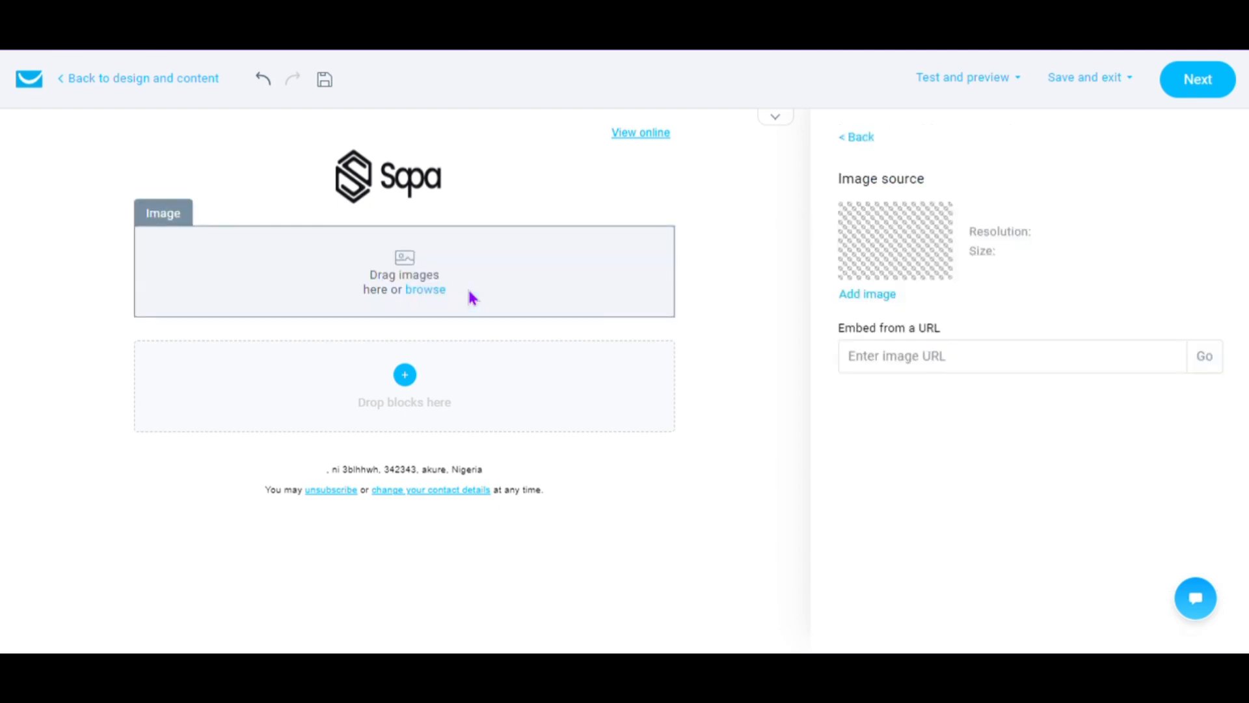
mouse_move(413, 292)
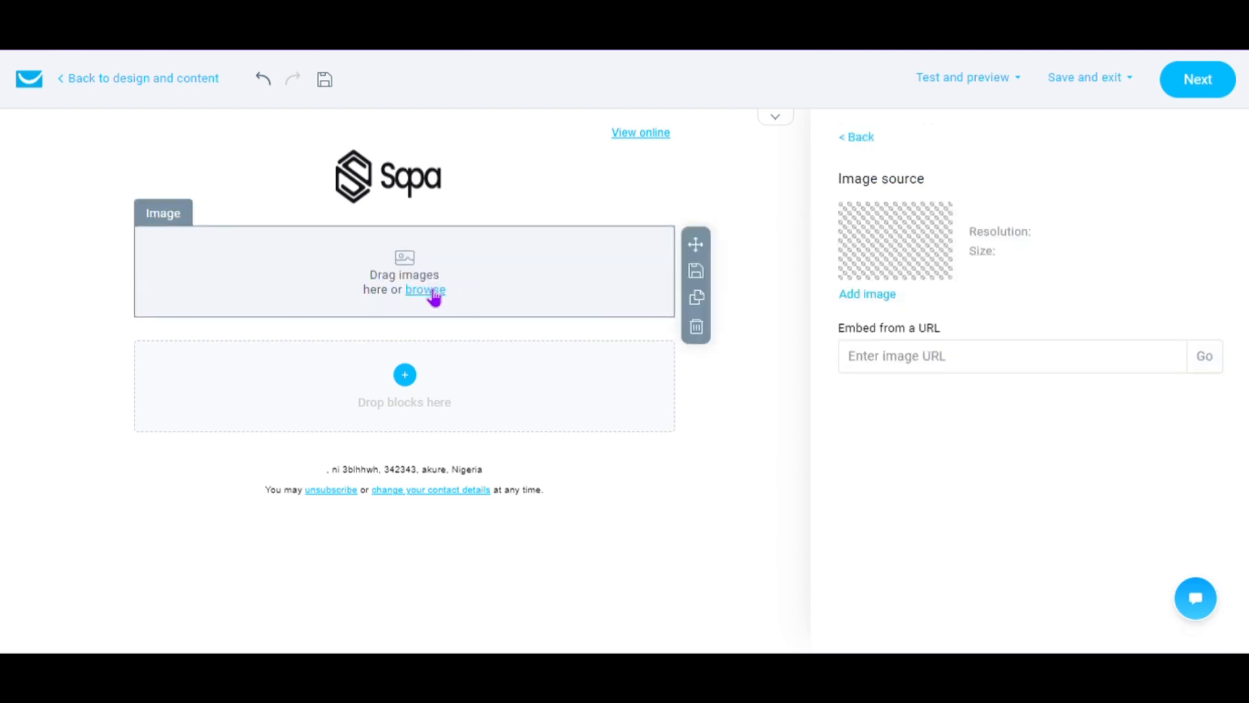
click(437, 294)
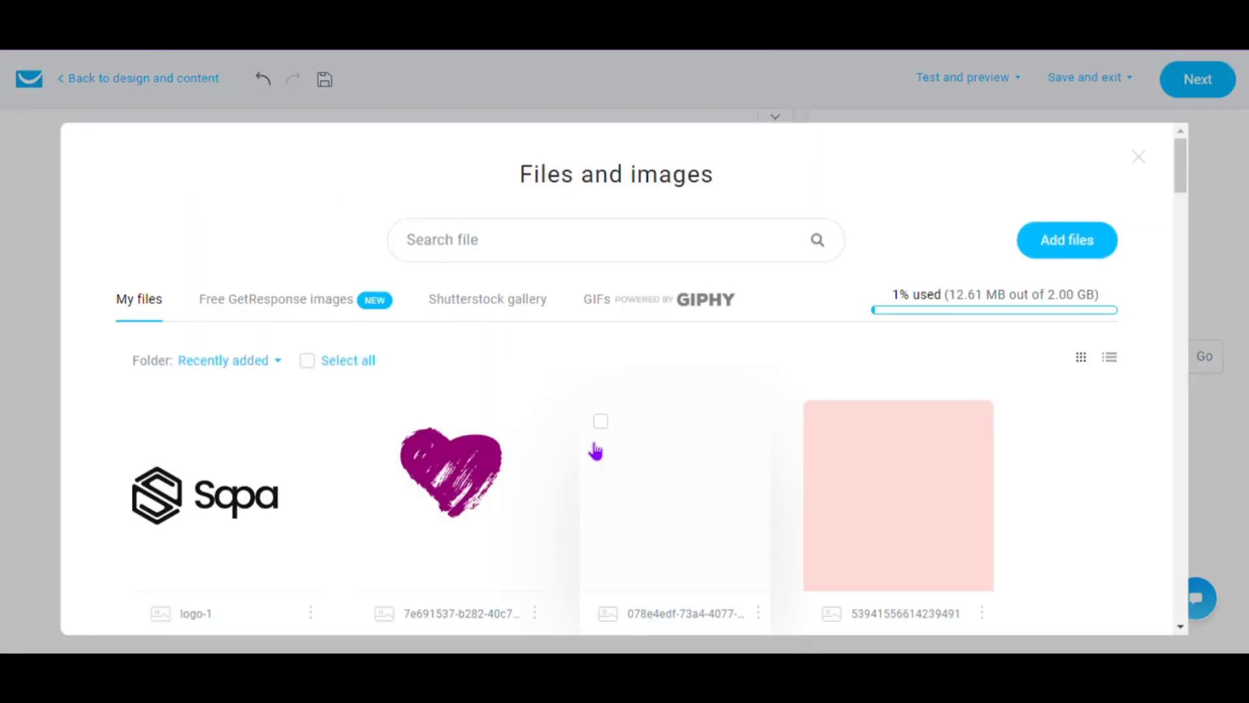
scroll(1182, 172, down, 5)
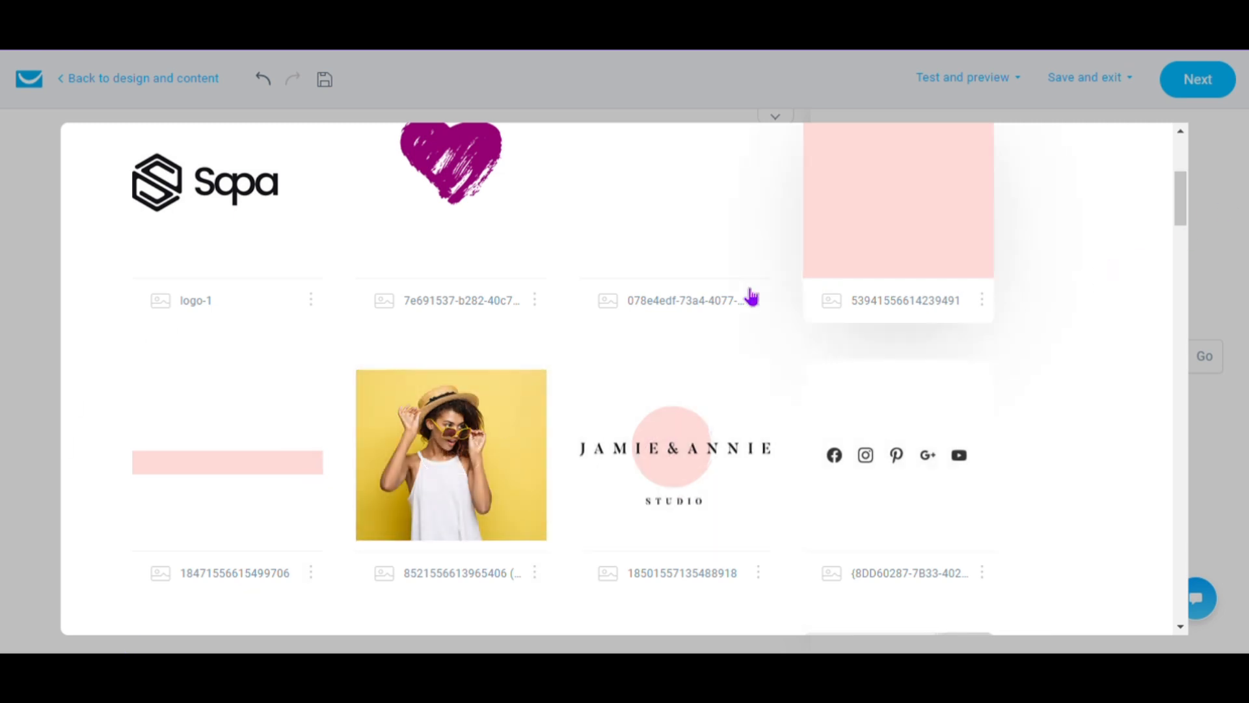
mouse_move(456, 453)
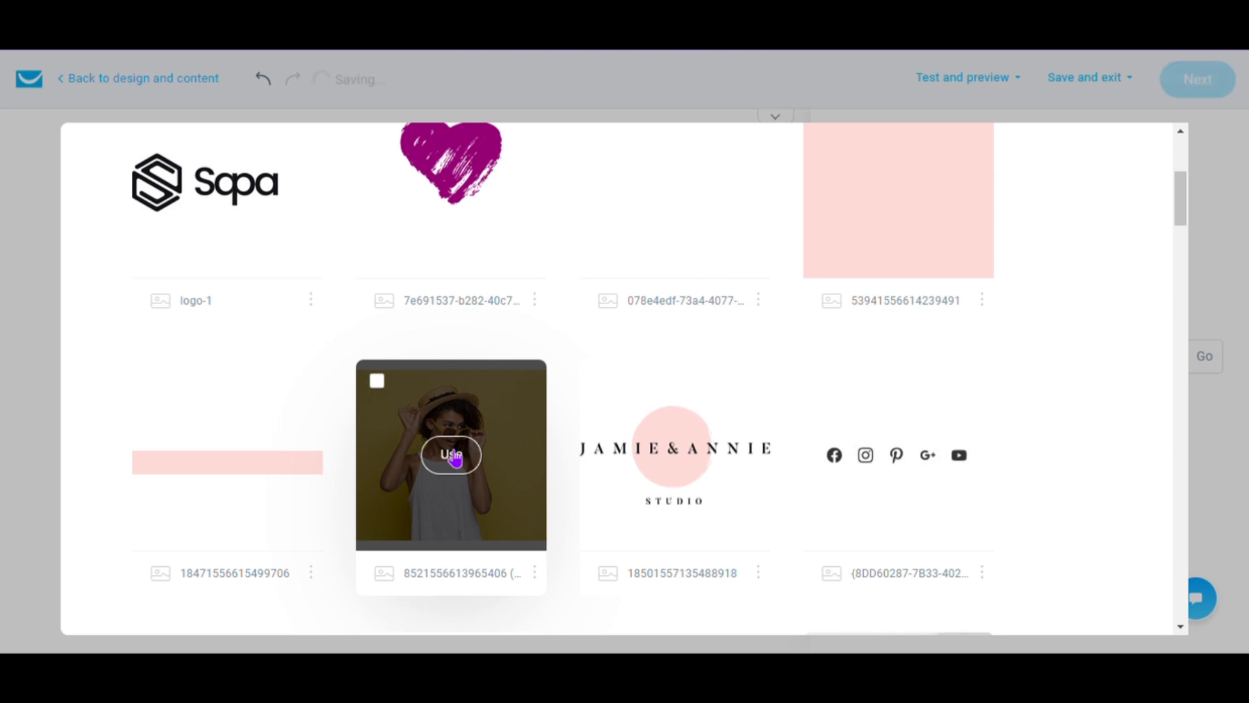
click(452, 455)
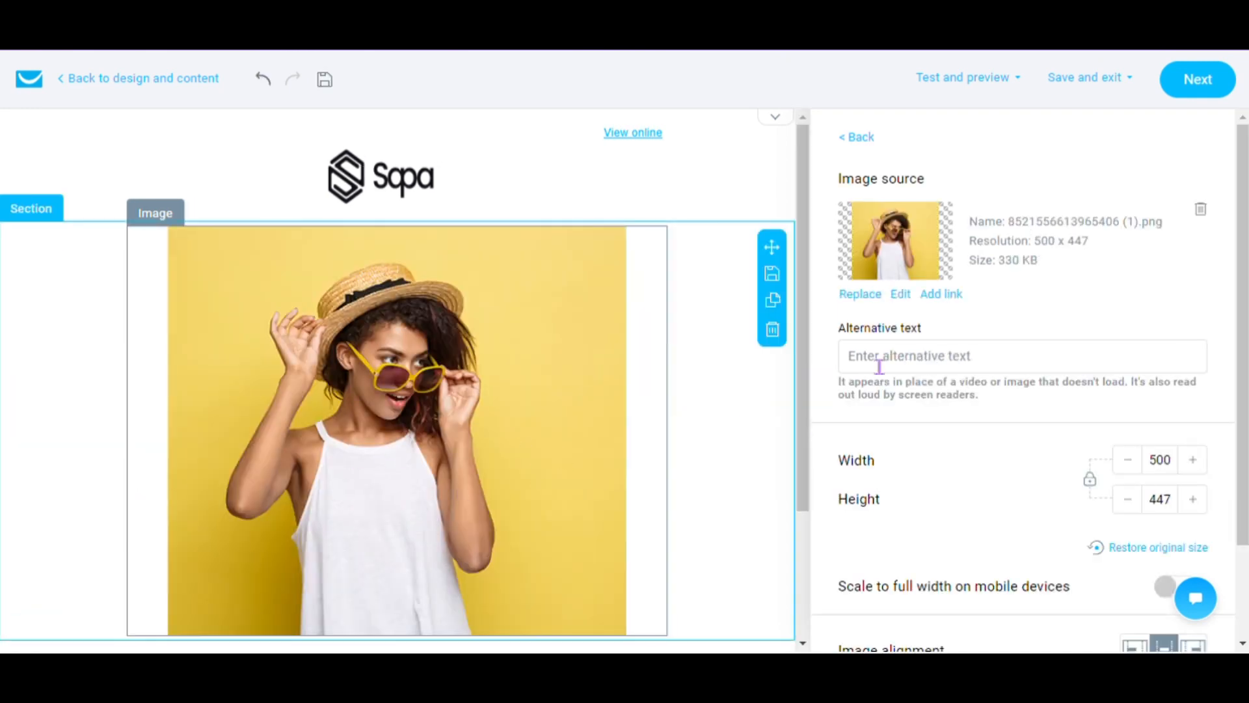
scroll(808, 286, down, 1)
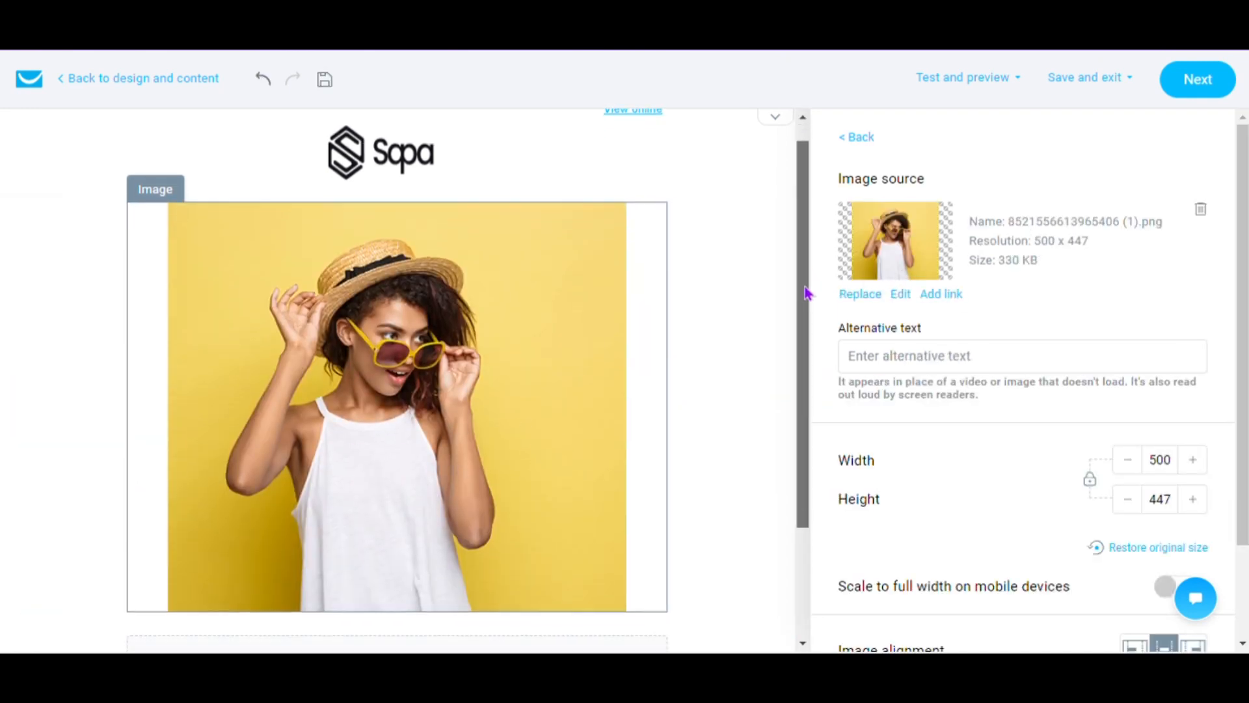
scroll(809, 247, up, 1)
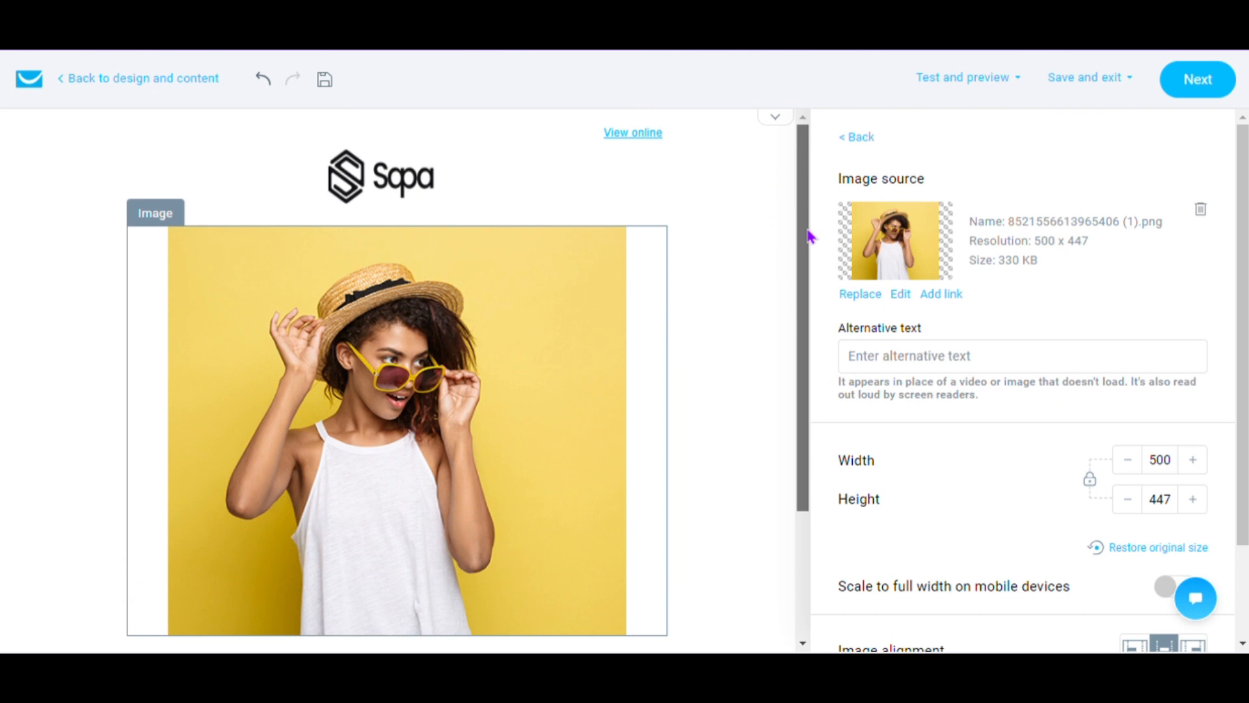
- Add a Text block between the header and the photo, reading "New Sunglasses Hand Picked Just For You"
click(863, 139)
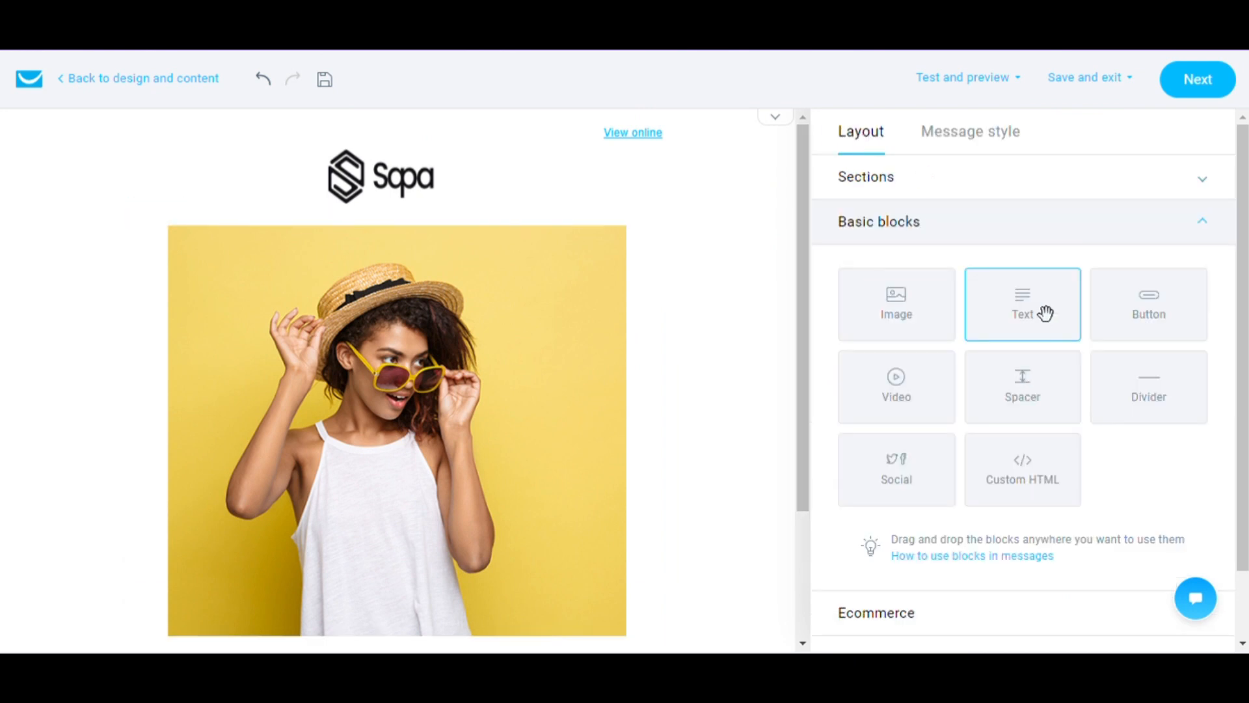
drag(1024, 311, 726, 264)
drag(405, 541, 408, 272)
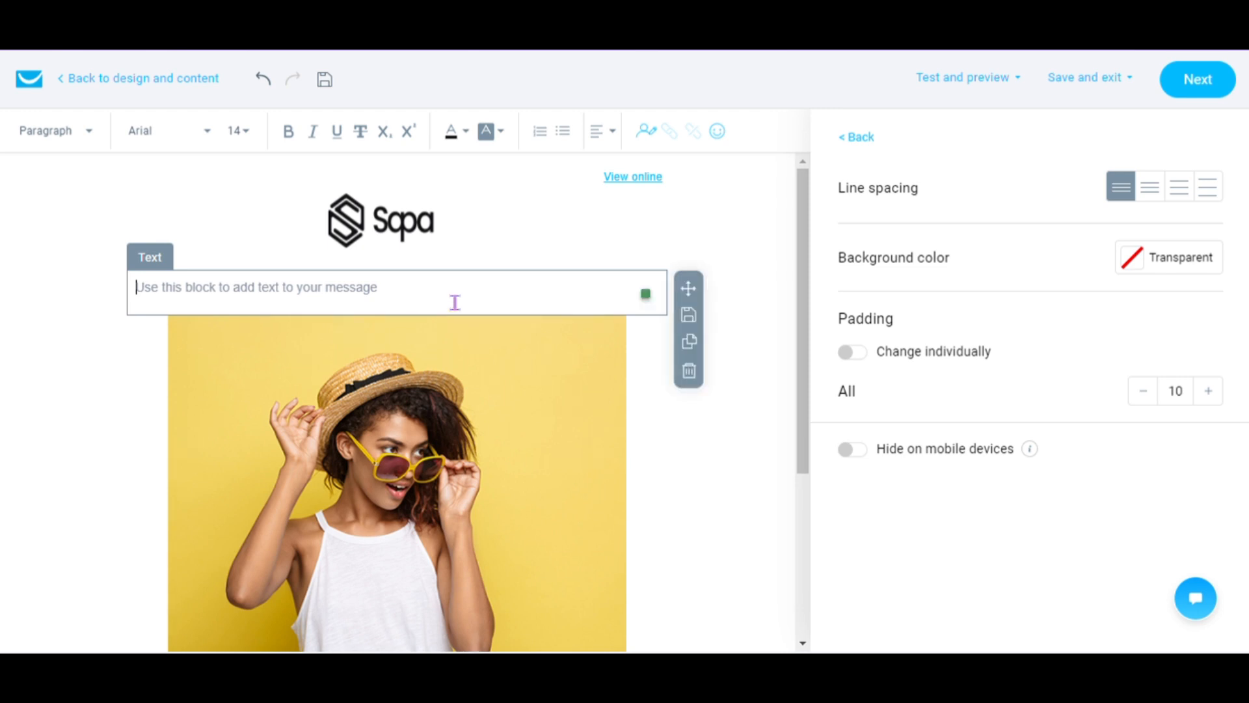
text(N)
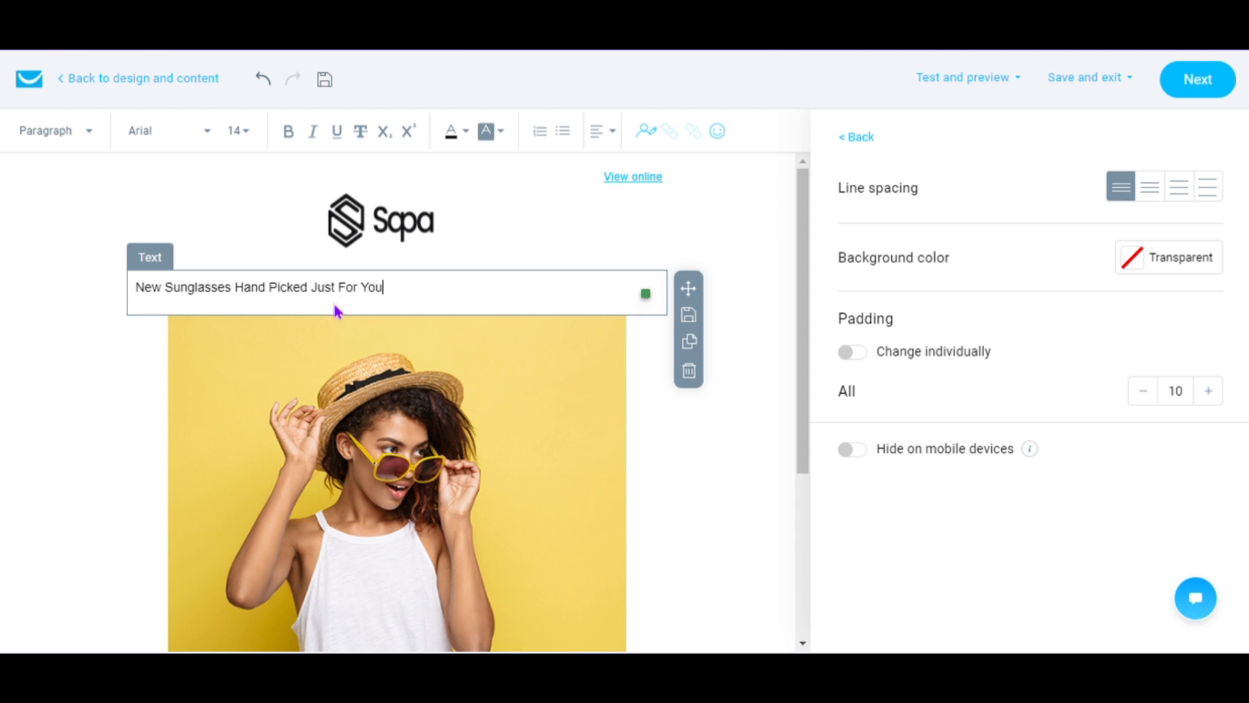
click(98, 441)
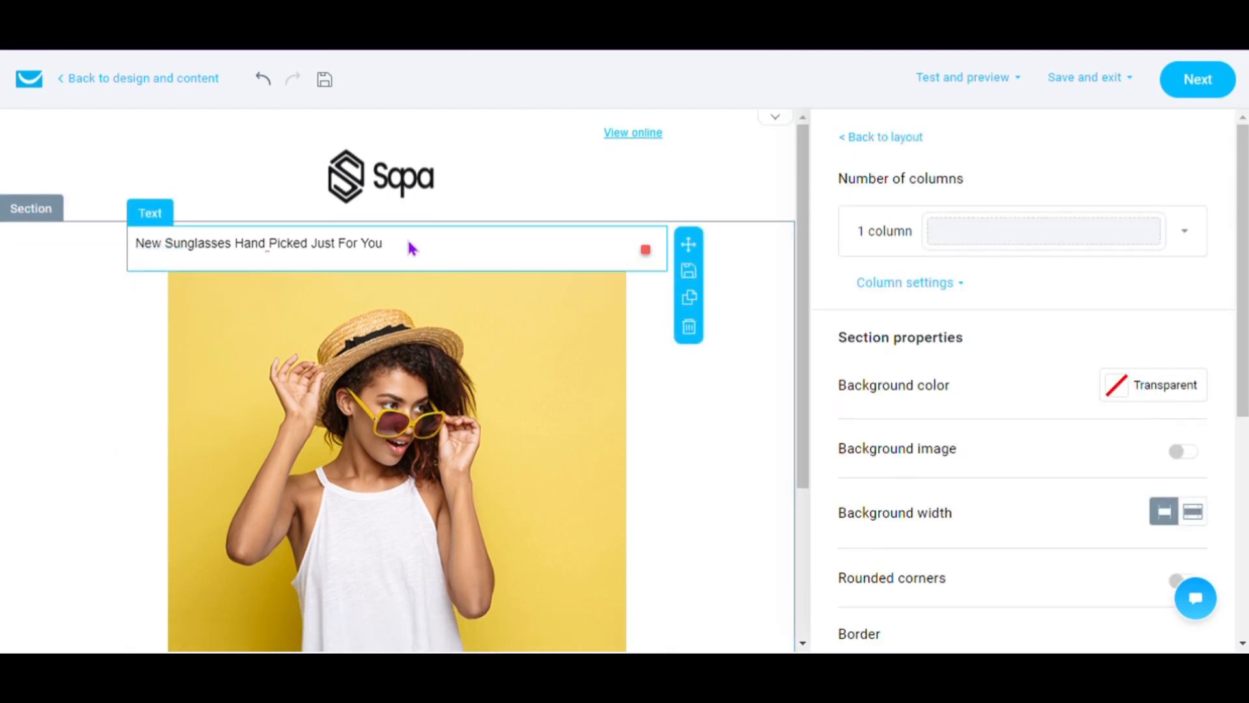
click(412, 248)
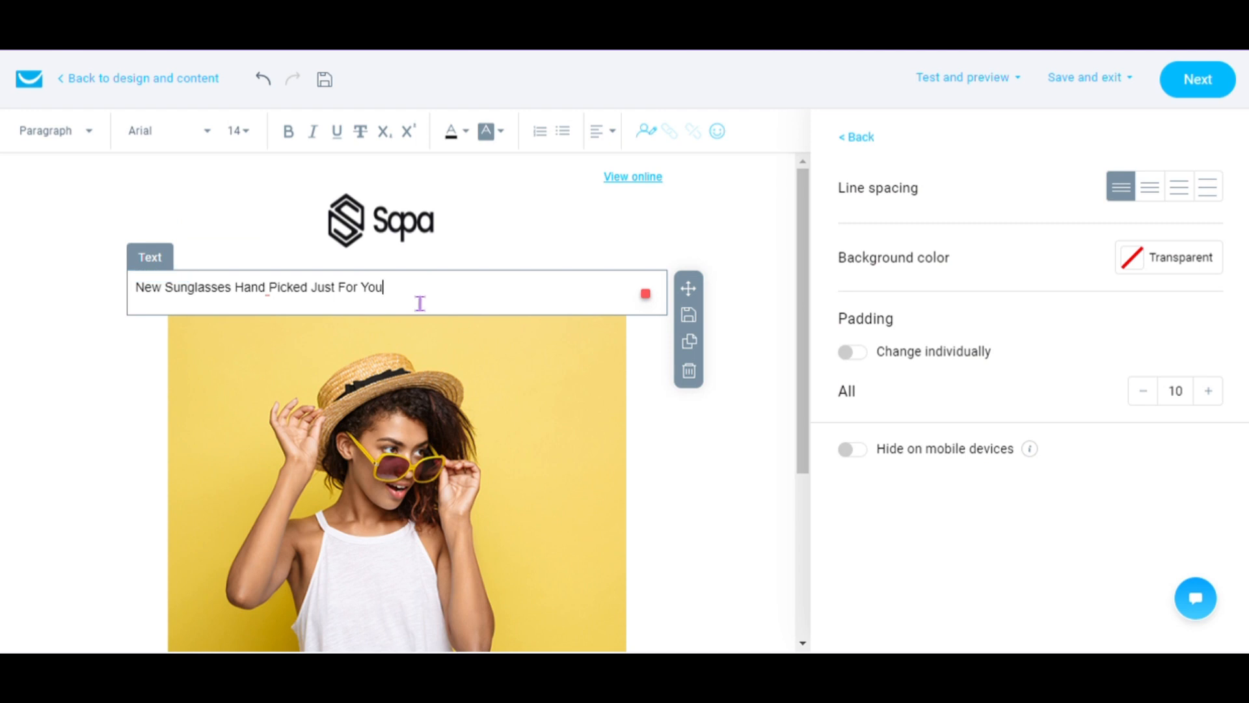
drag(420, 303, 115, 266)
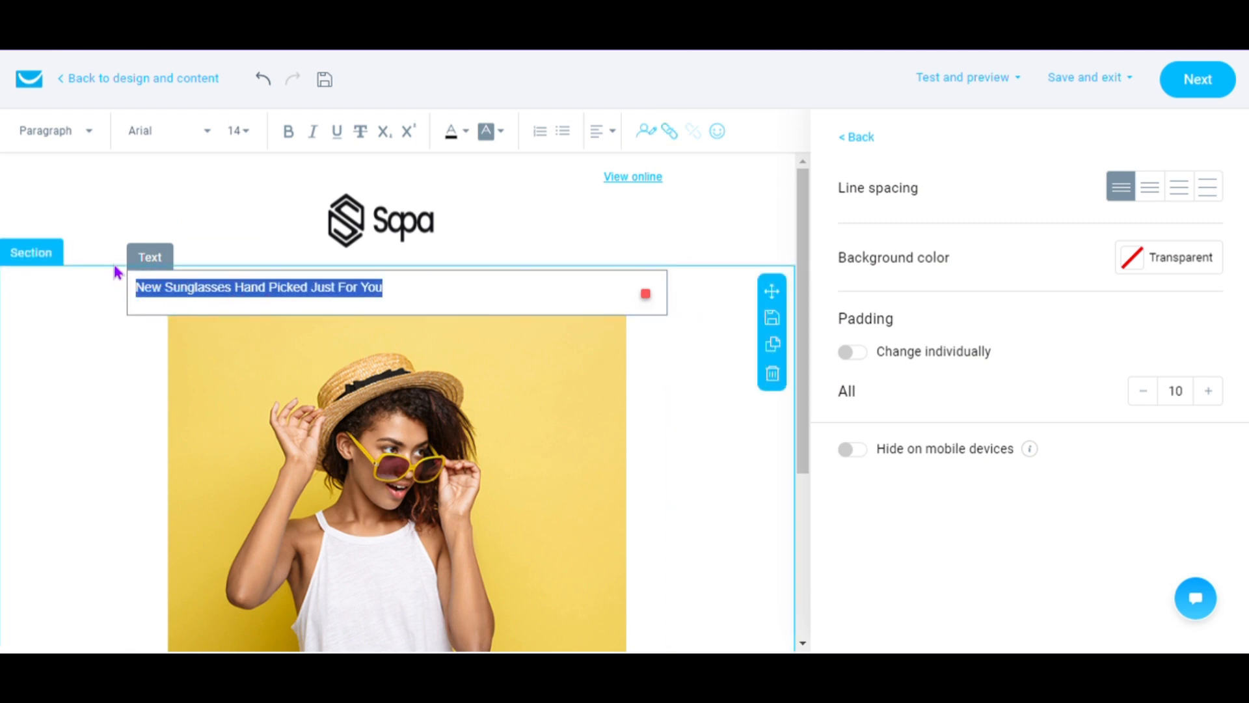
click(612, 133)
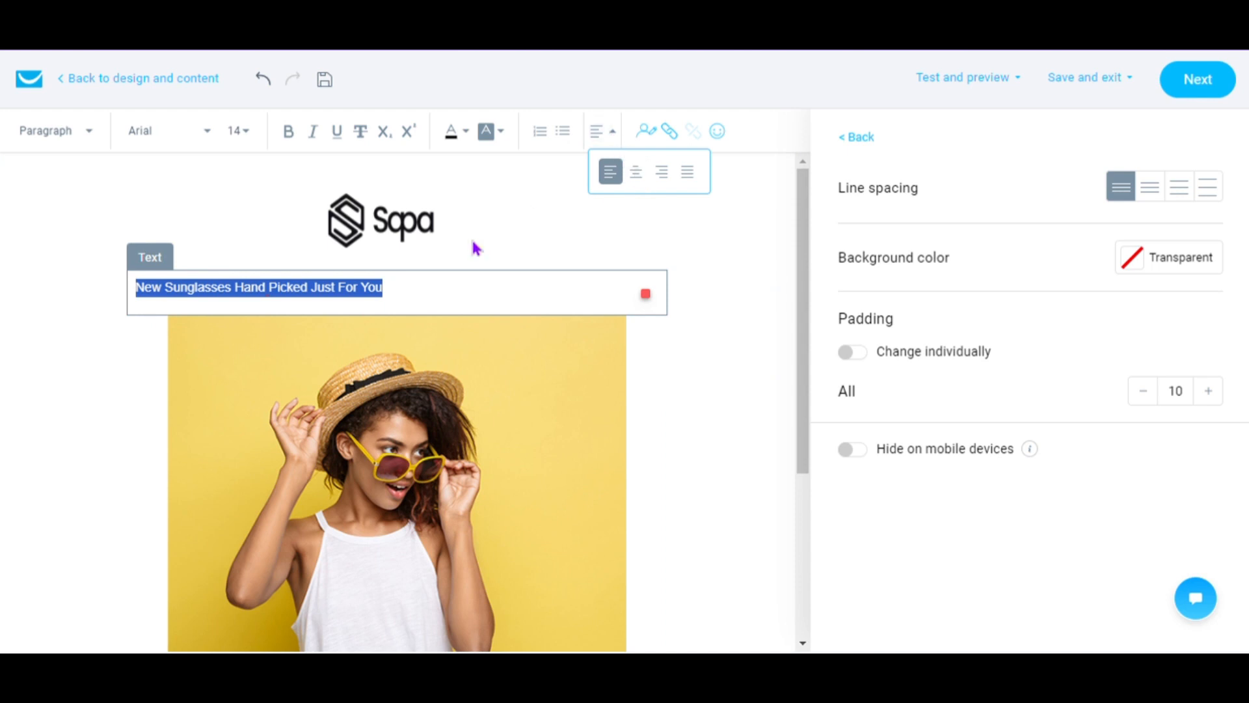
click(489, 257)
scroll(388, 258, down, 1)
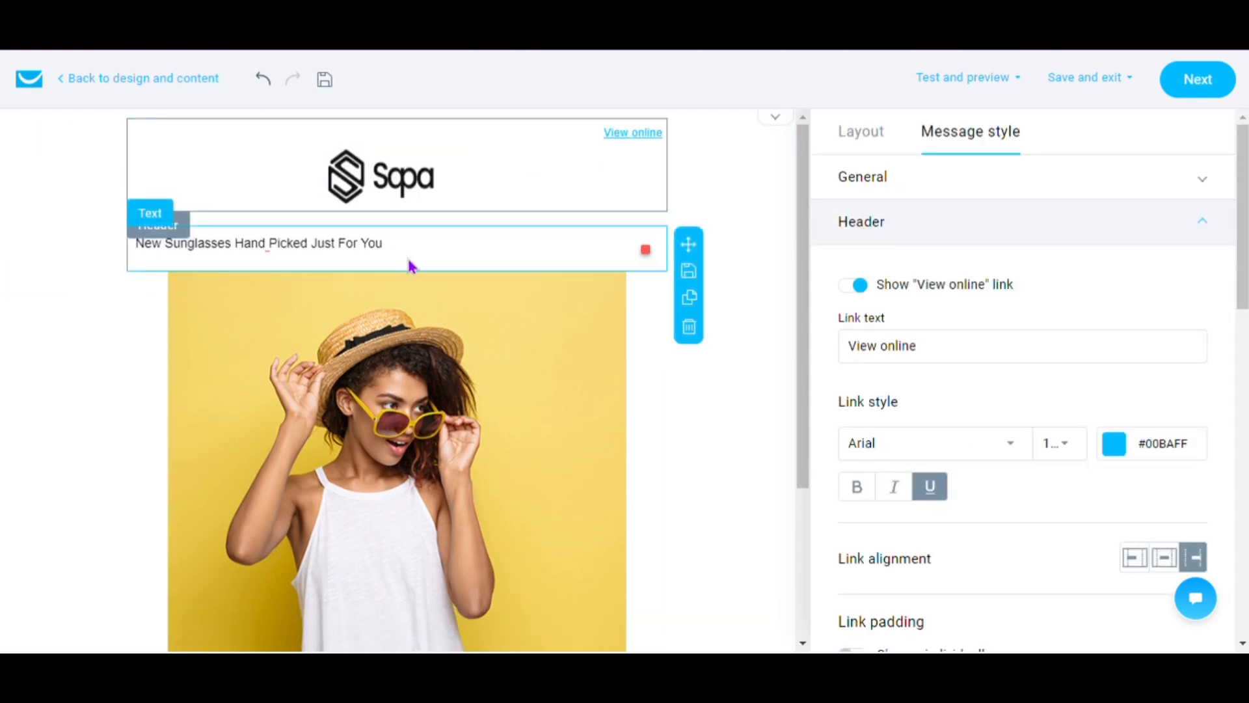
- Center the "New Sunglasses Hand Picked Just For You" text in its block
click(407, 263)
drag(389, 288, 133, 290)
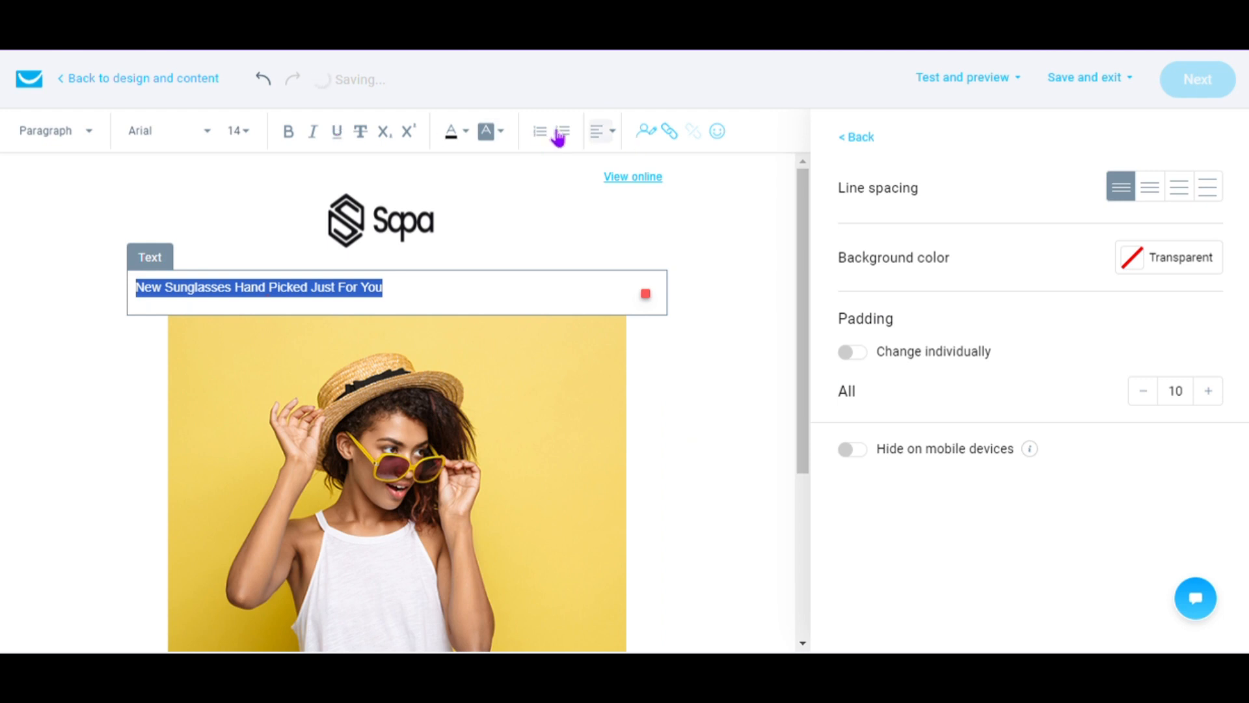
click(602, 132)
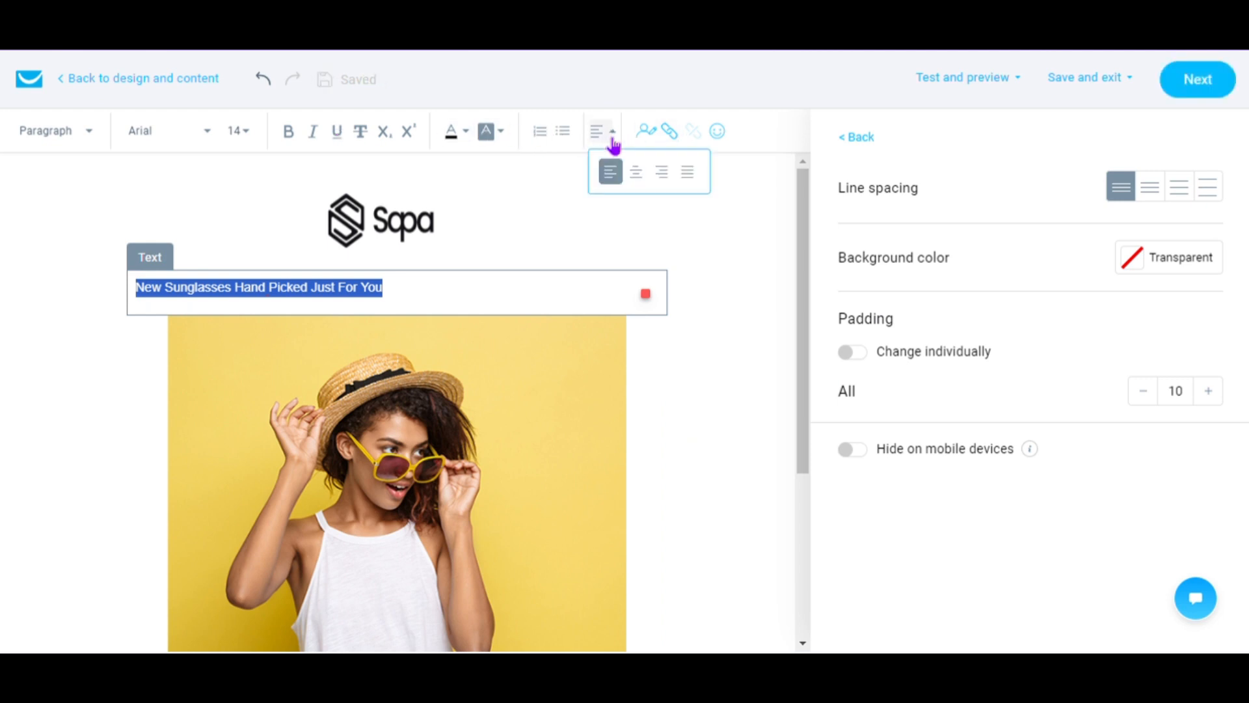
click(638, 172)
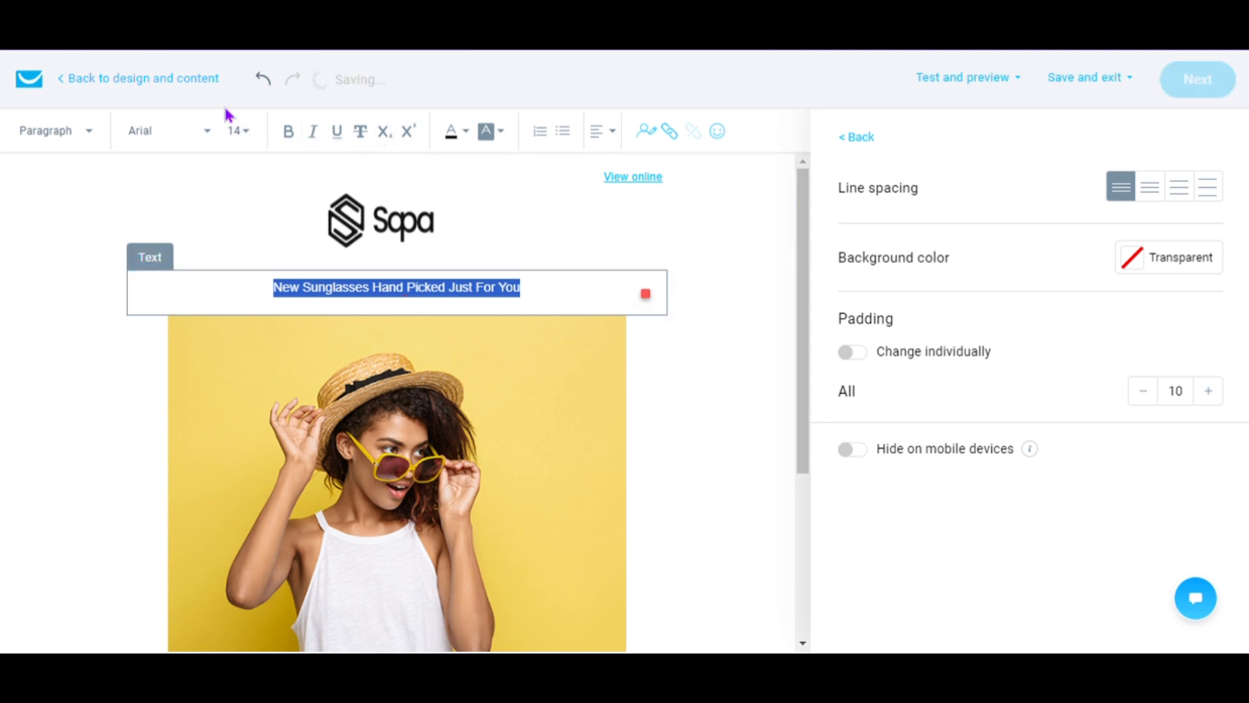
- Set the headline above the photo to font size 20 and make it bold
click(252, 133)
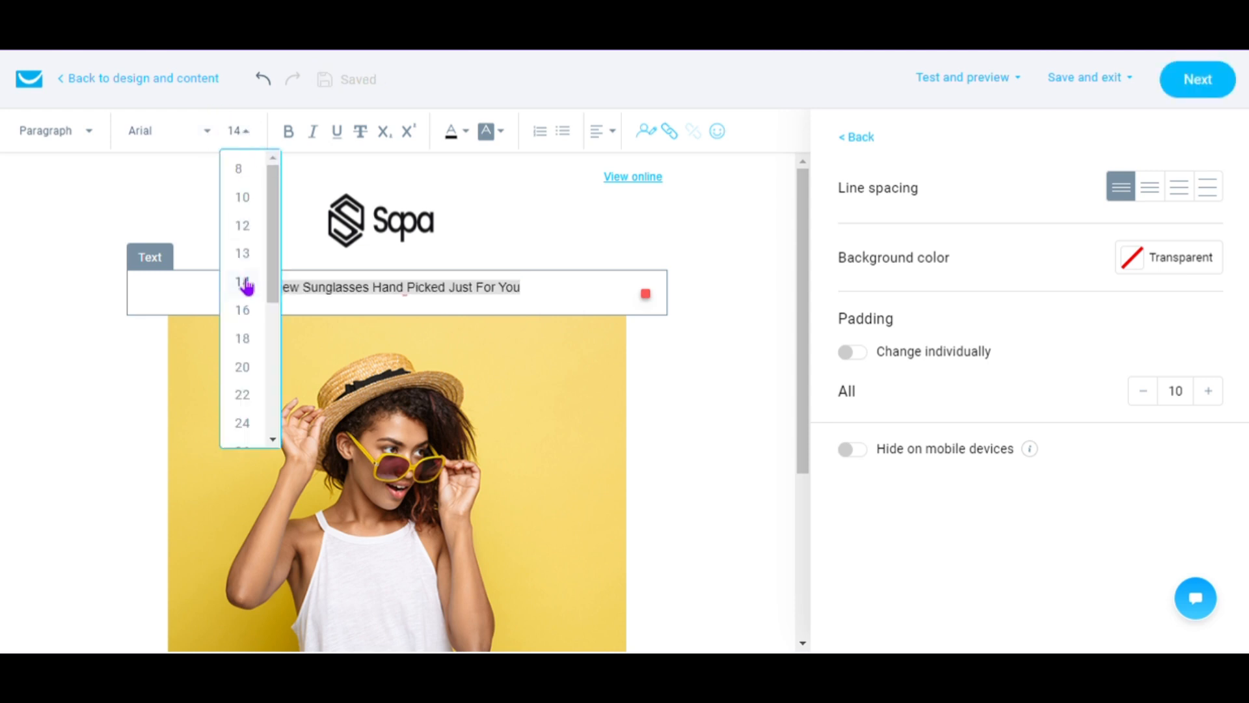
click(241, 368)
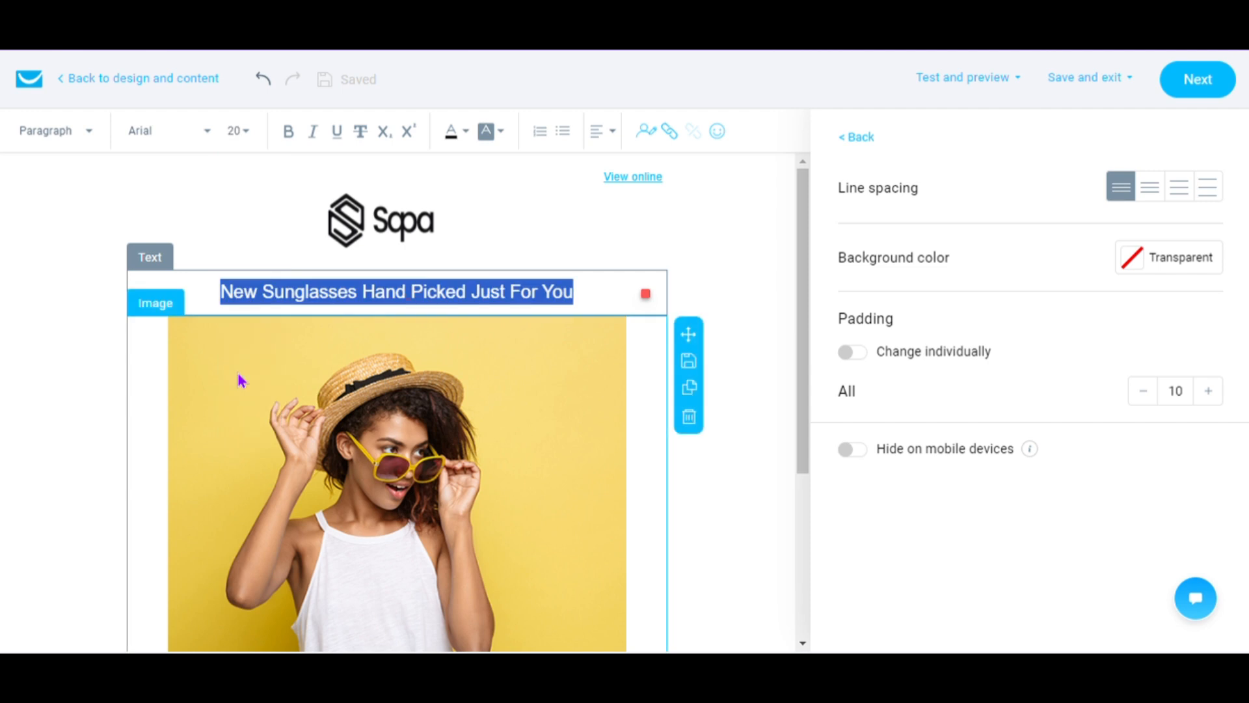
click(296, 136)
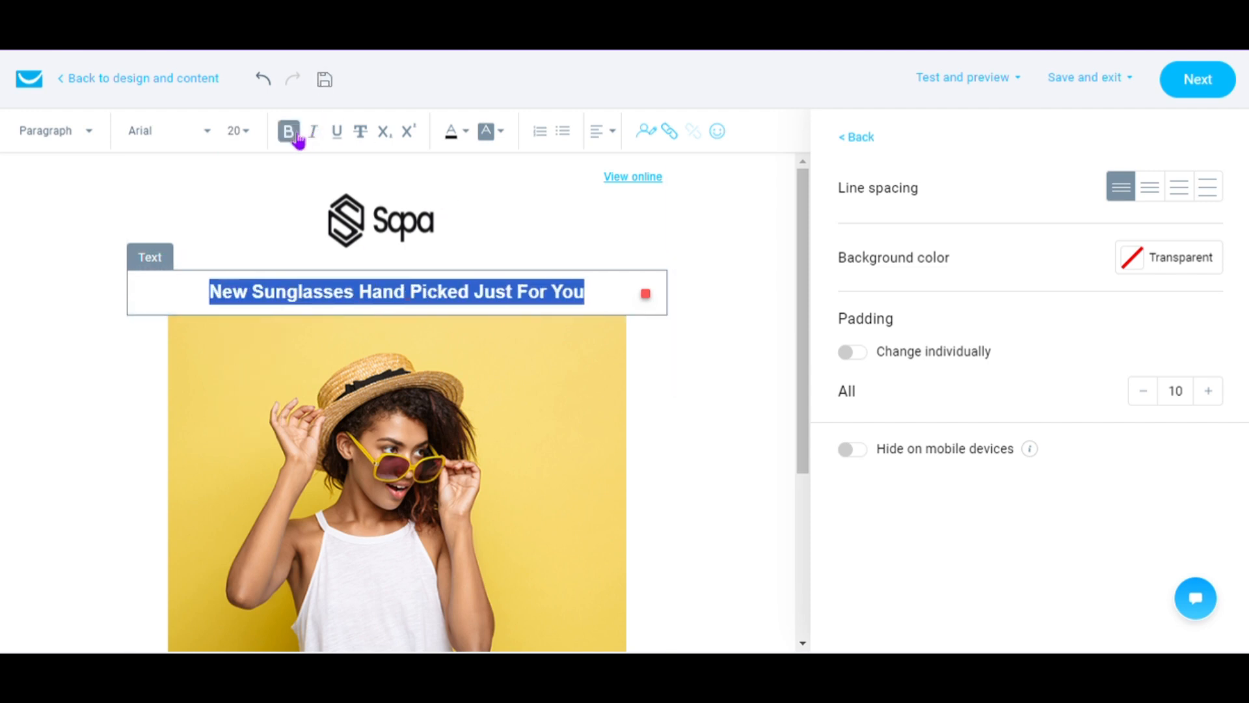
click(66, 366)
scroll(66, 367, down, 1)
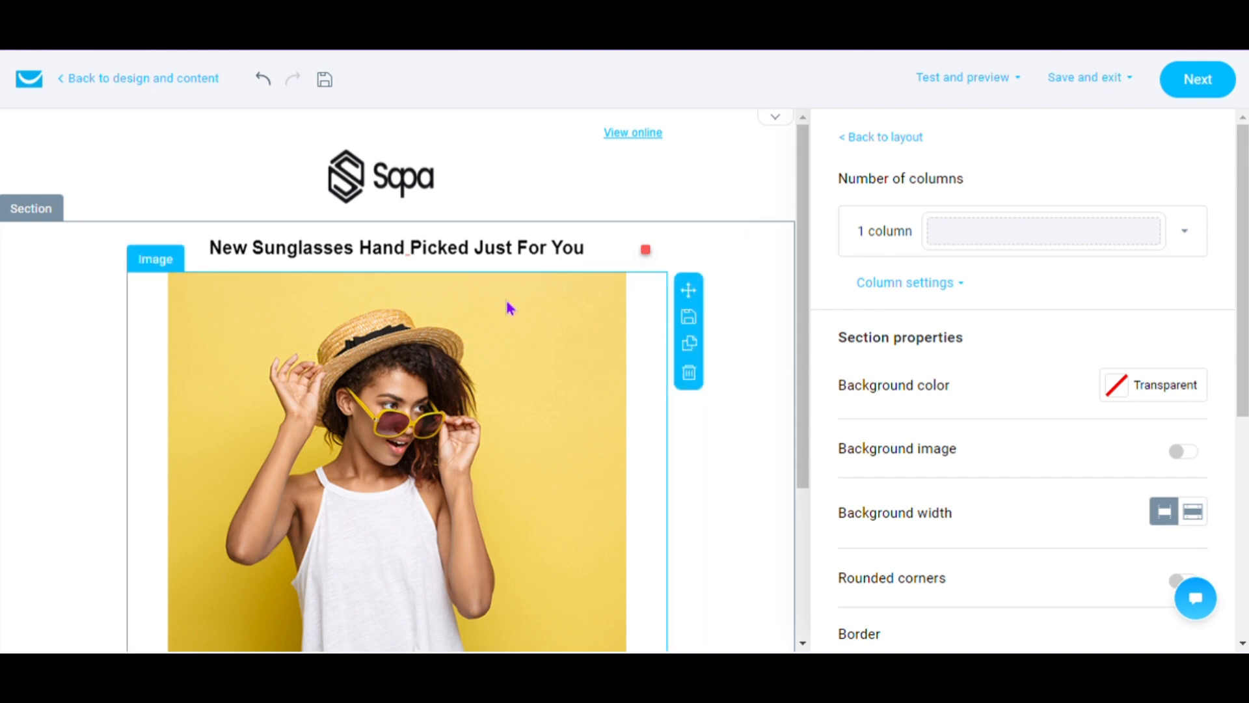
- Color the whole "New Sunglasses Hand Picked Just For You" headline blue
click(587, 253)
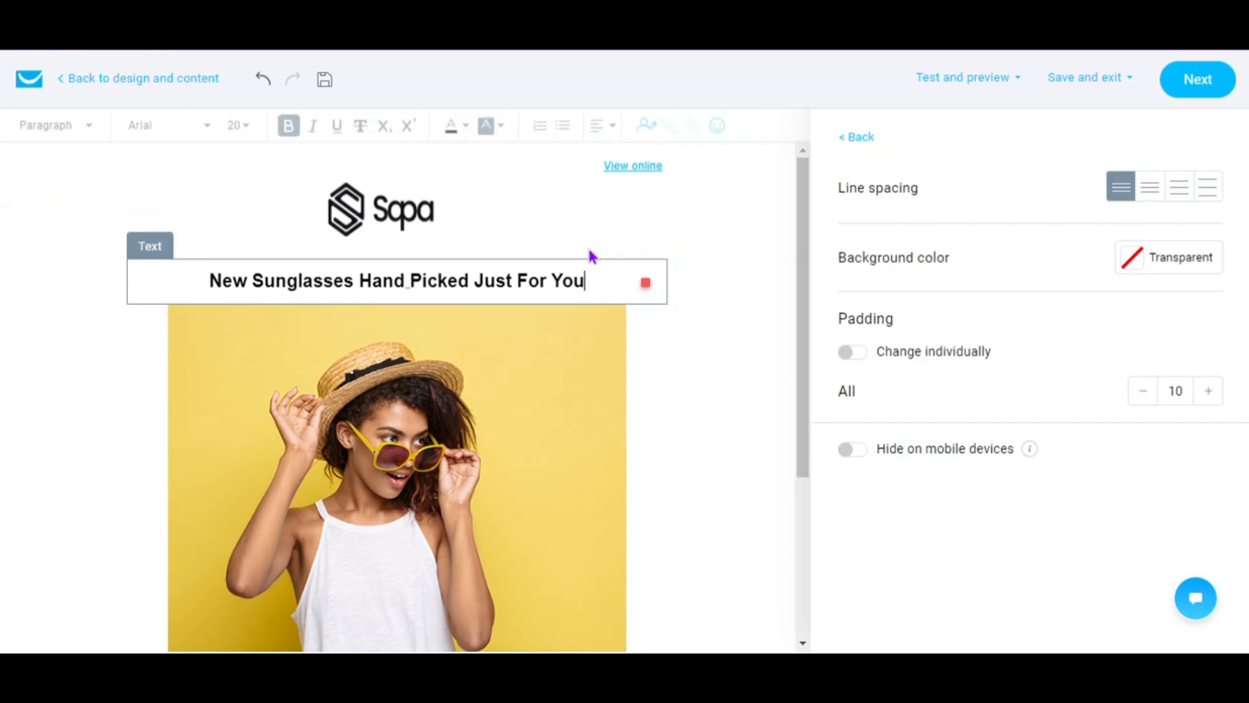
drag(614, 301, 189, 302)
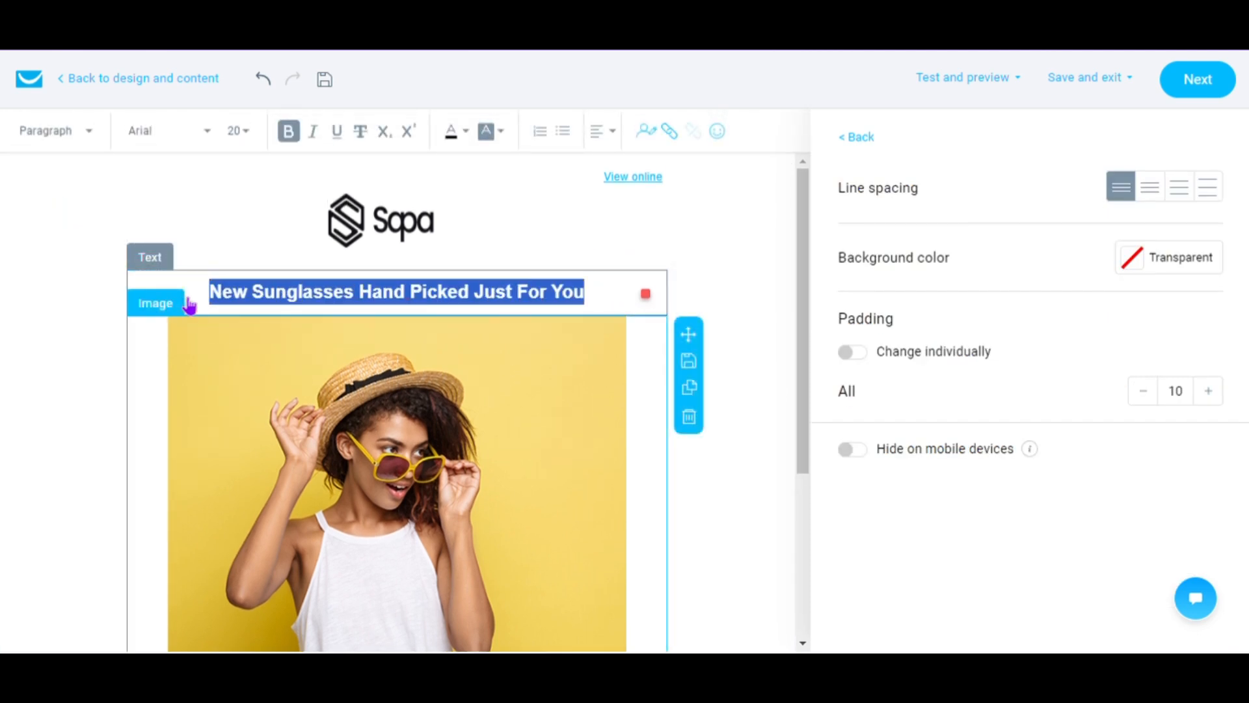
click(469, 134)
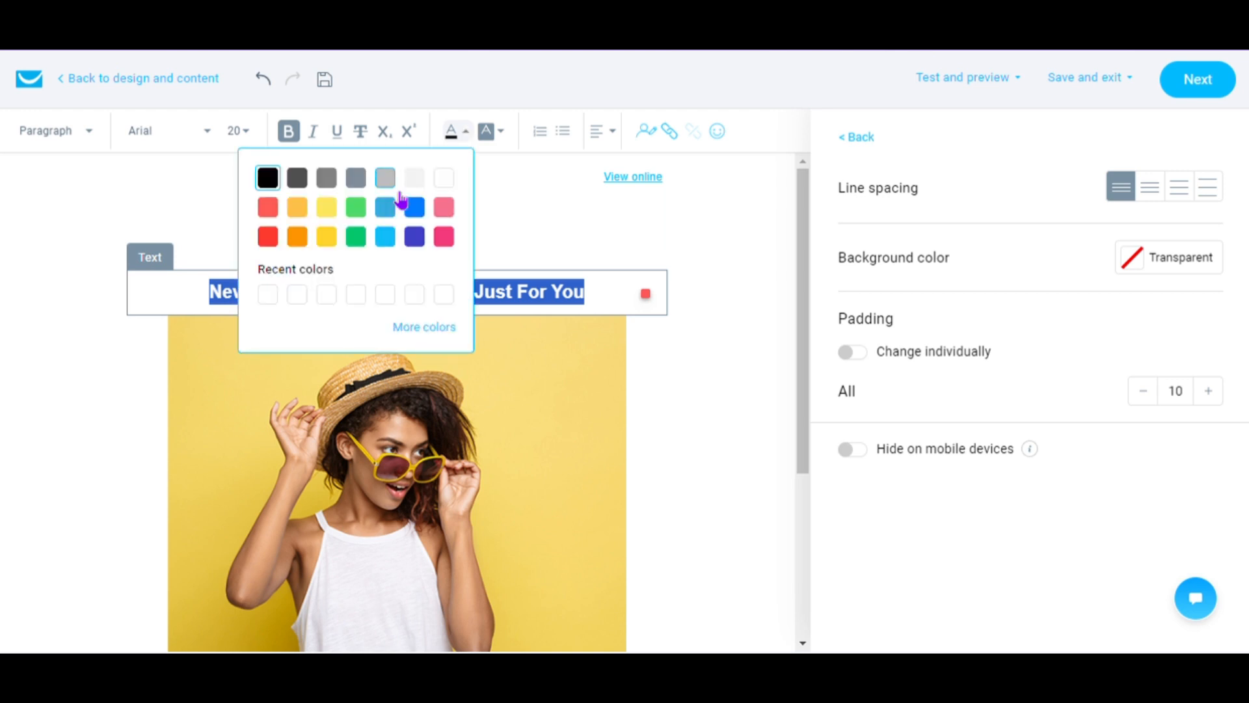
click(417, 208)
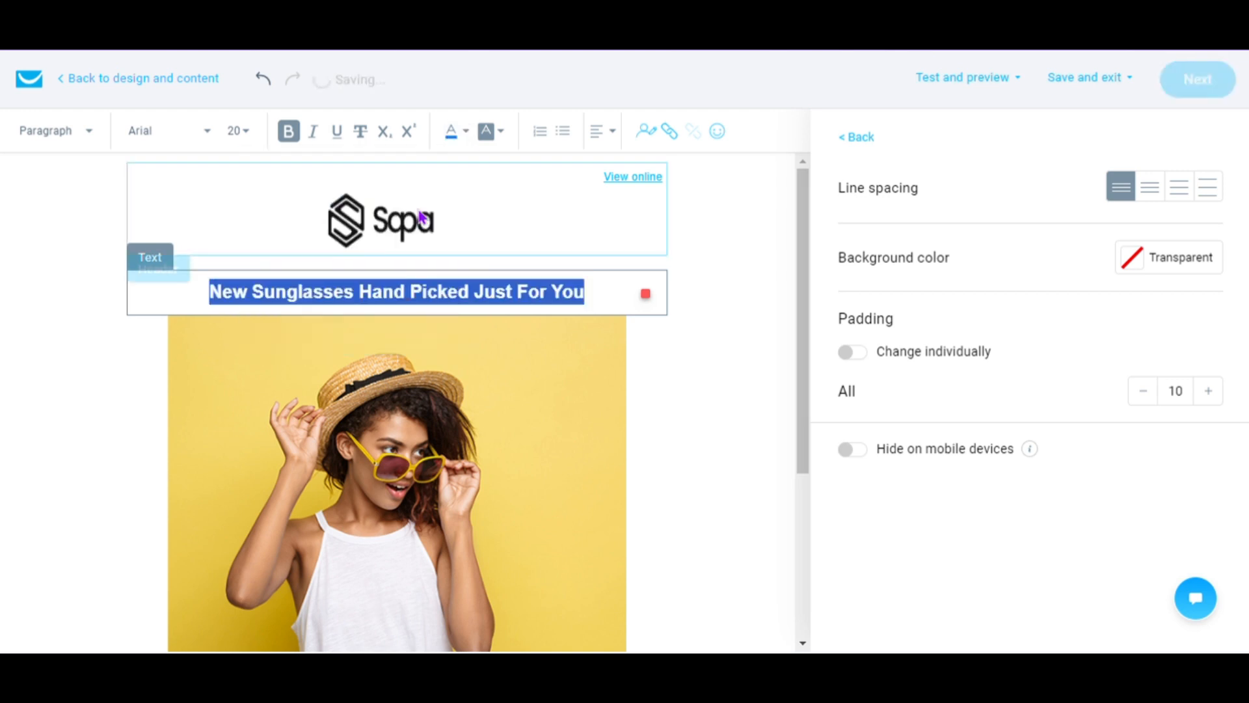
click(663, 414)
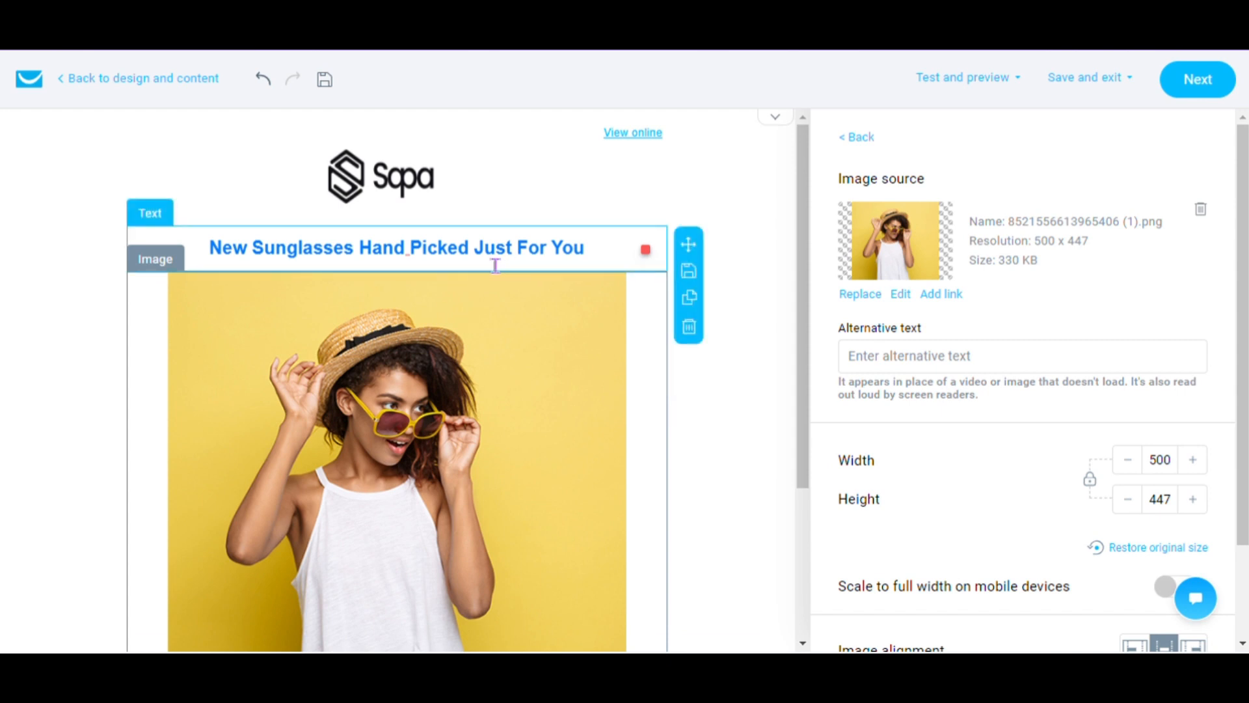
- Color only the words "Hand Picked" in the headline yellow
drag(469, 255, 380, 257)
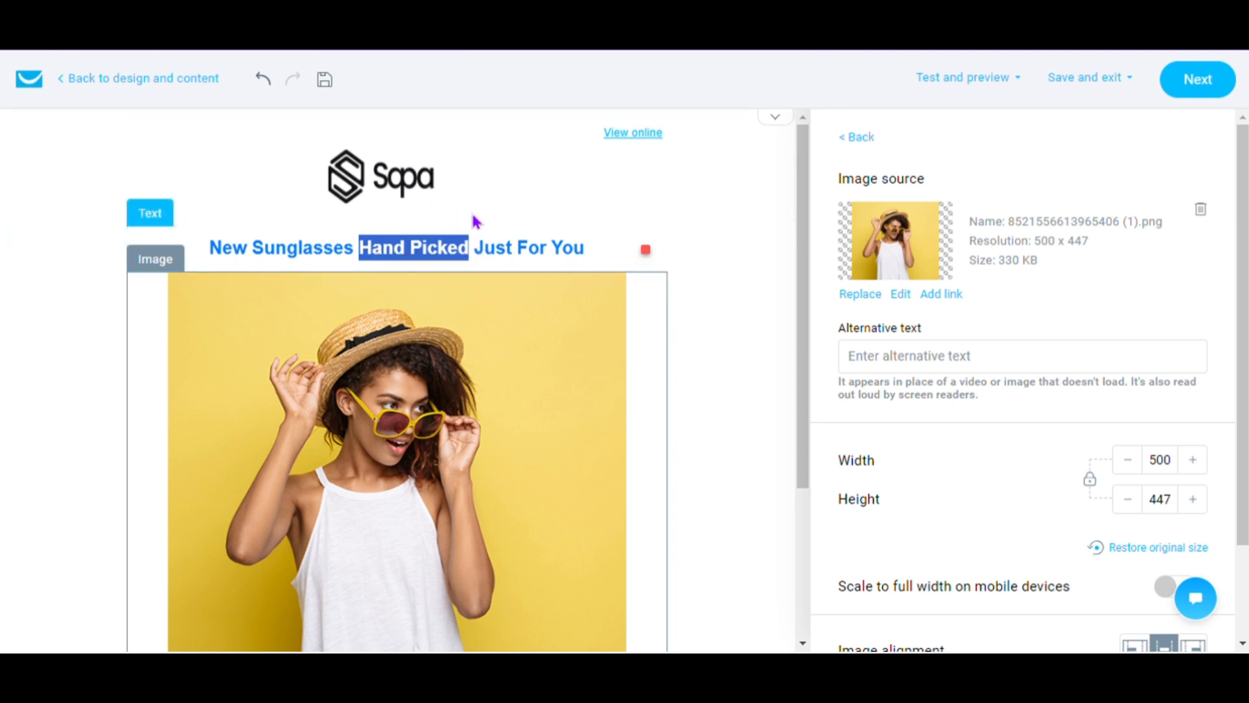
click(465, 254)
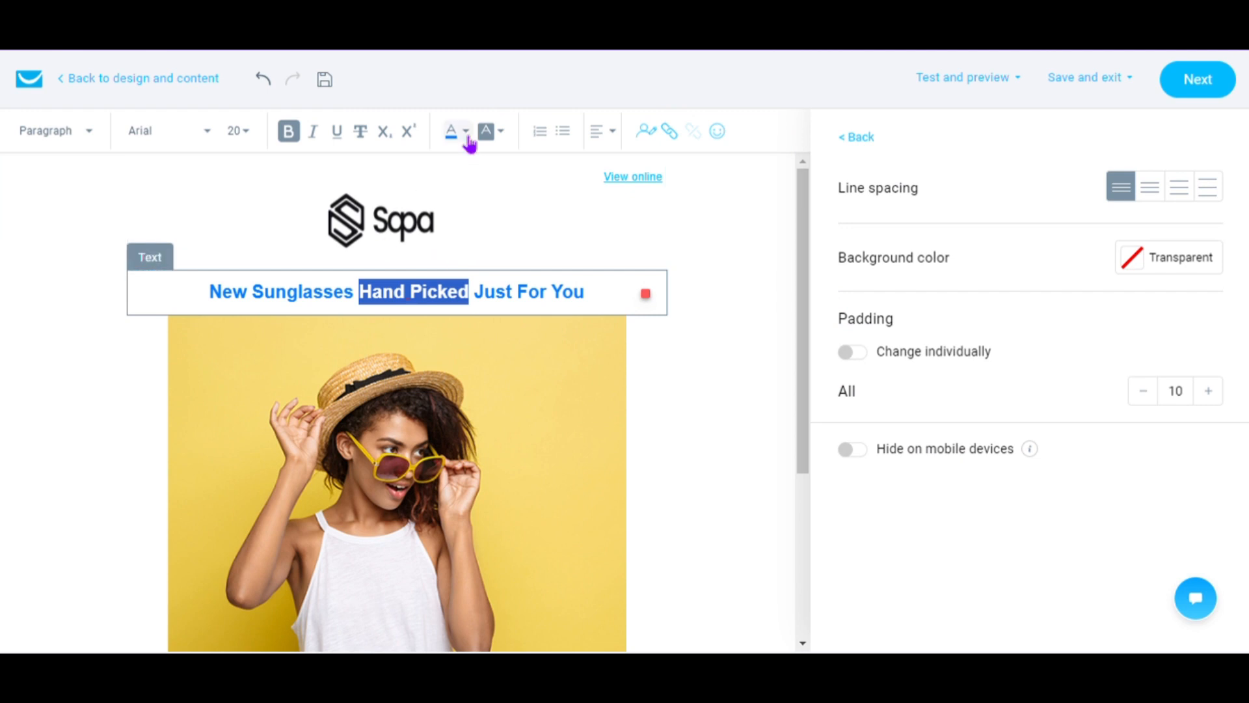
click(468, 140)
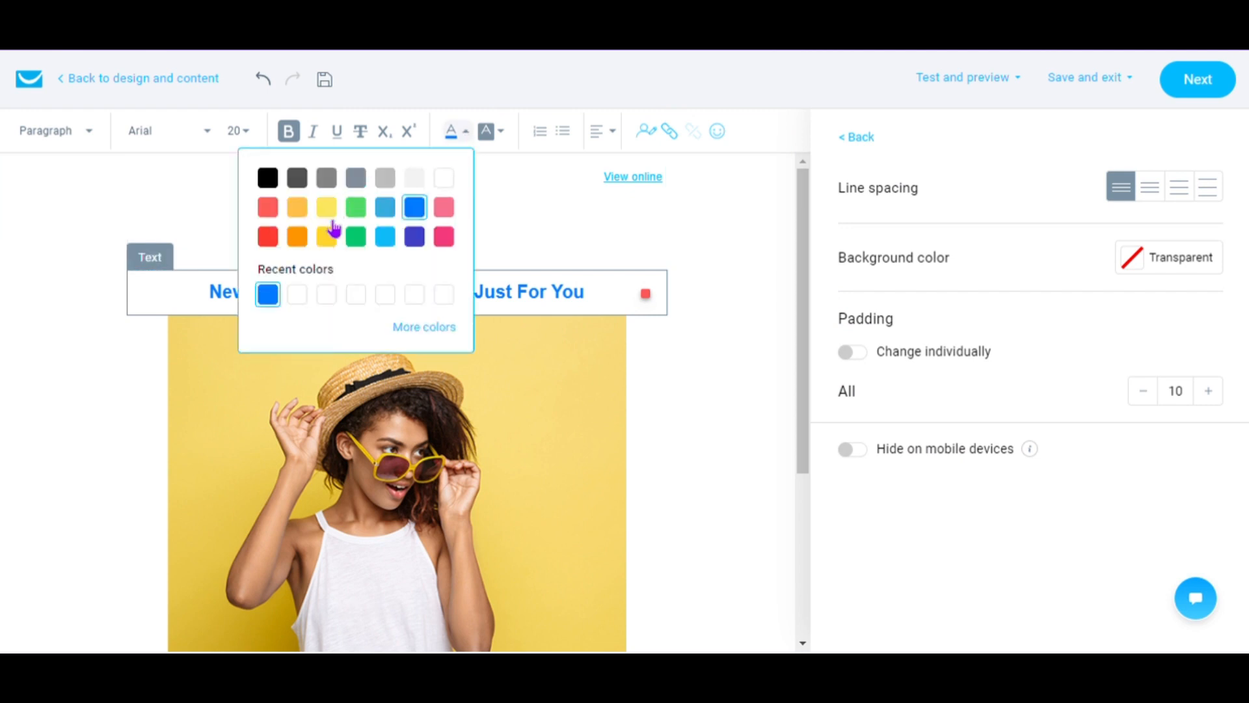
click(330, 238)
click(160, 402)
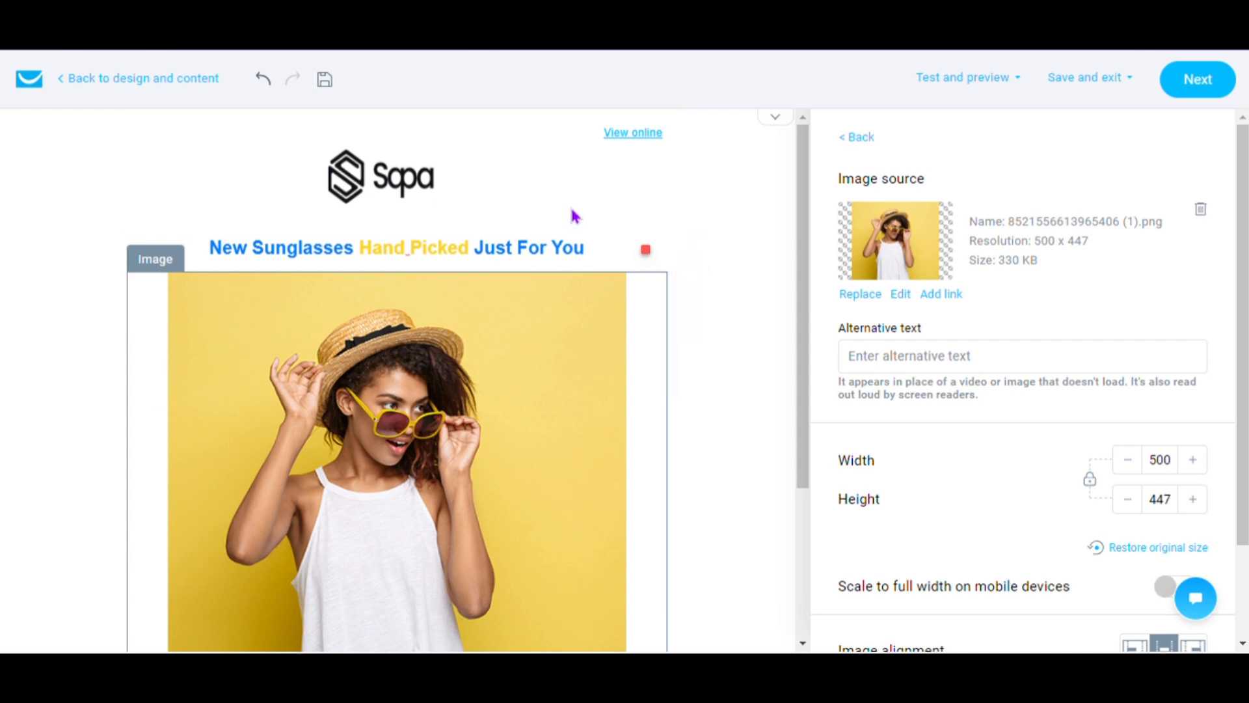
- Apply a black text background color to the entire sunglasses headline
click(595, 262)
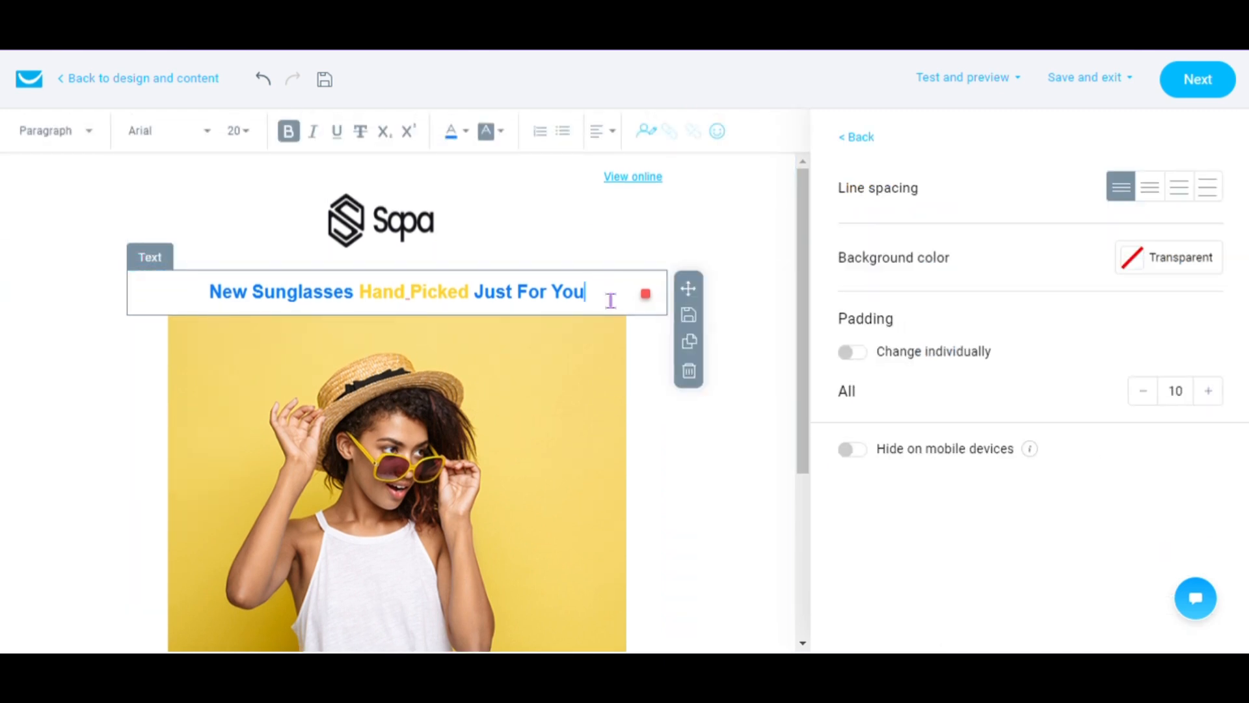
drag(609, 296, 207, 301)
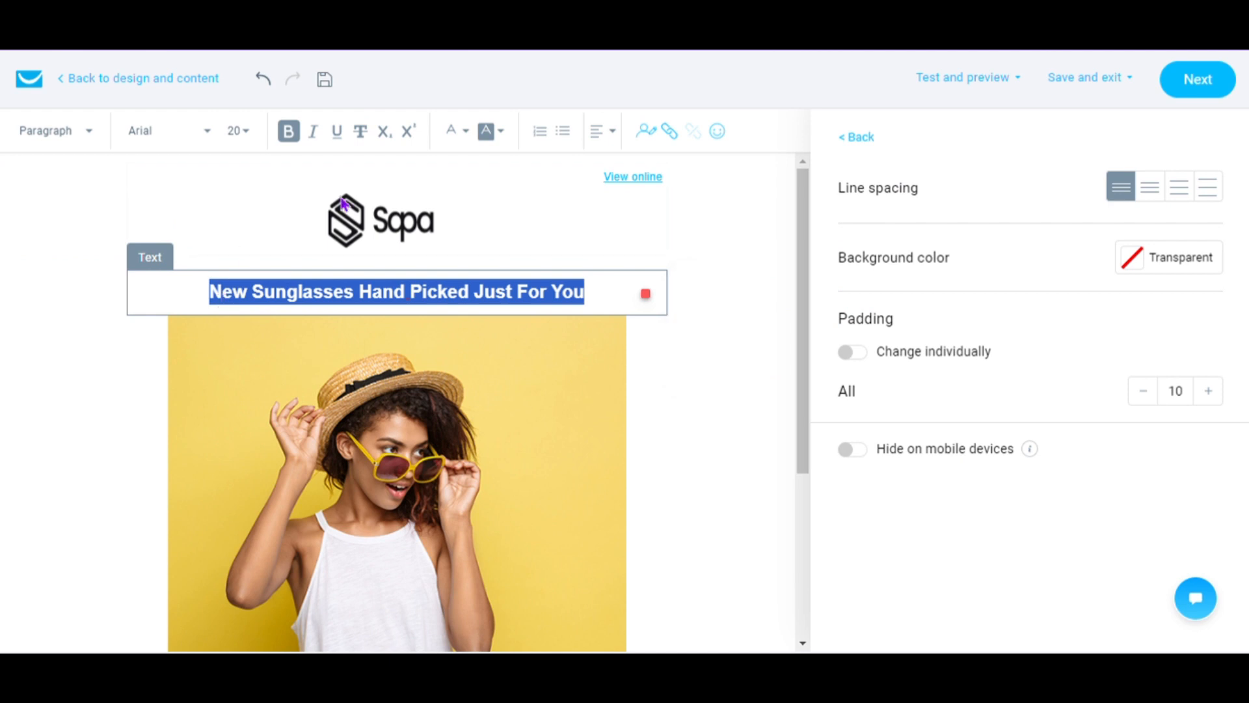
click(499, 134)
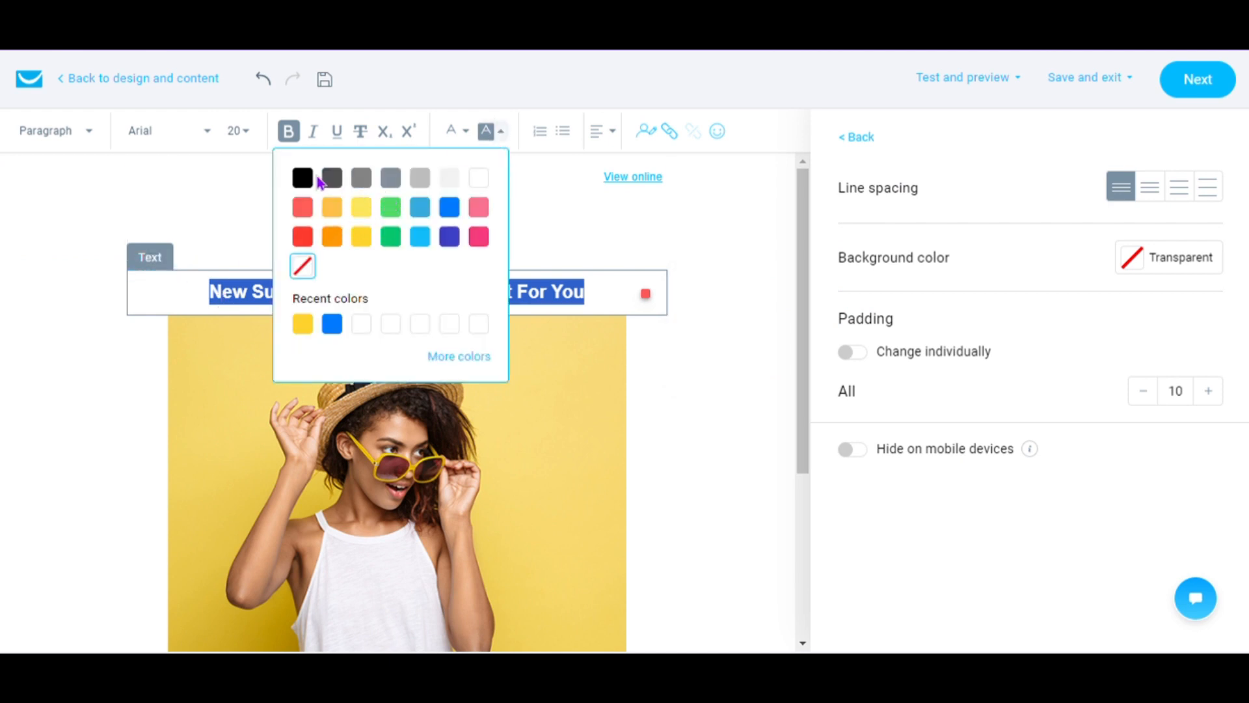
click(307, 174)
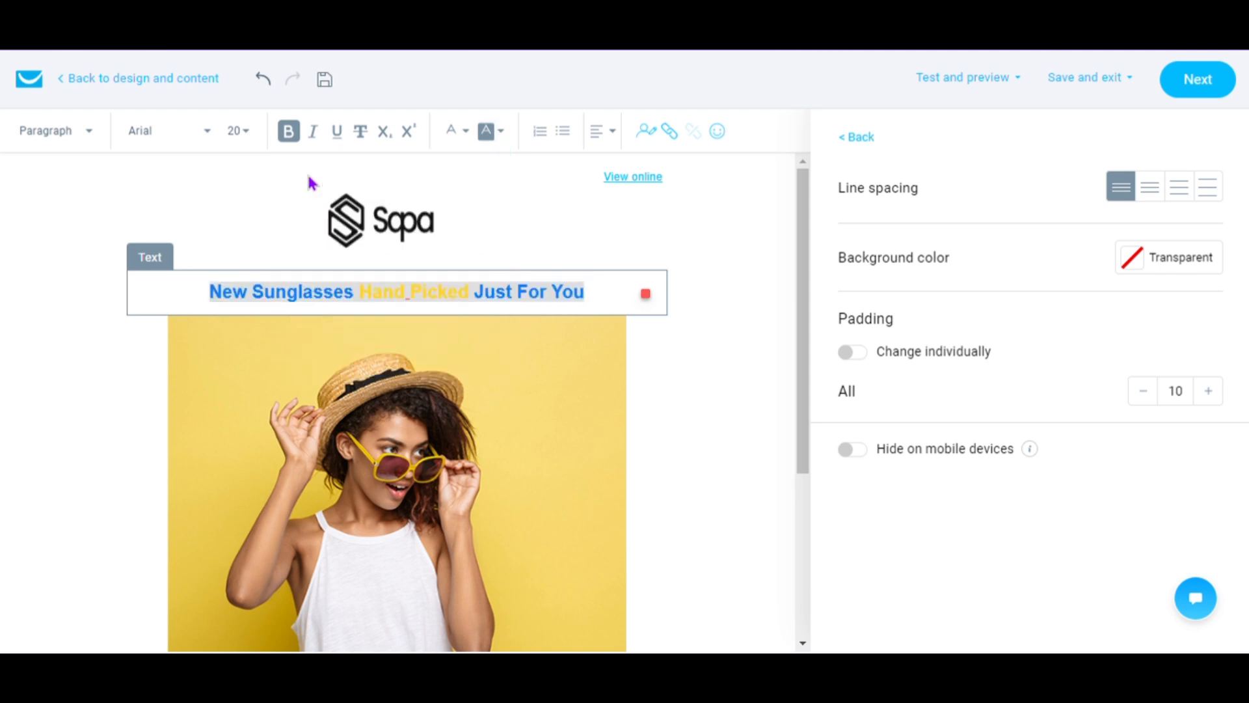
click(125, 432)
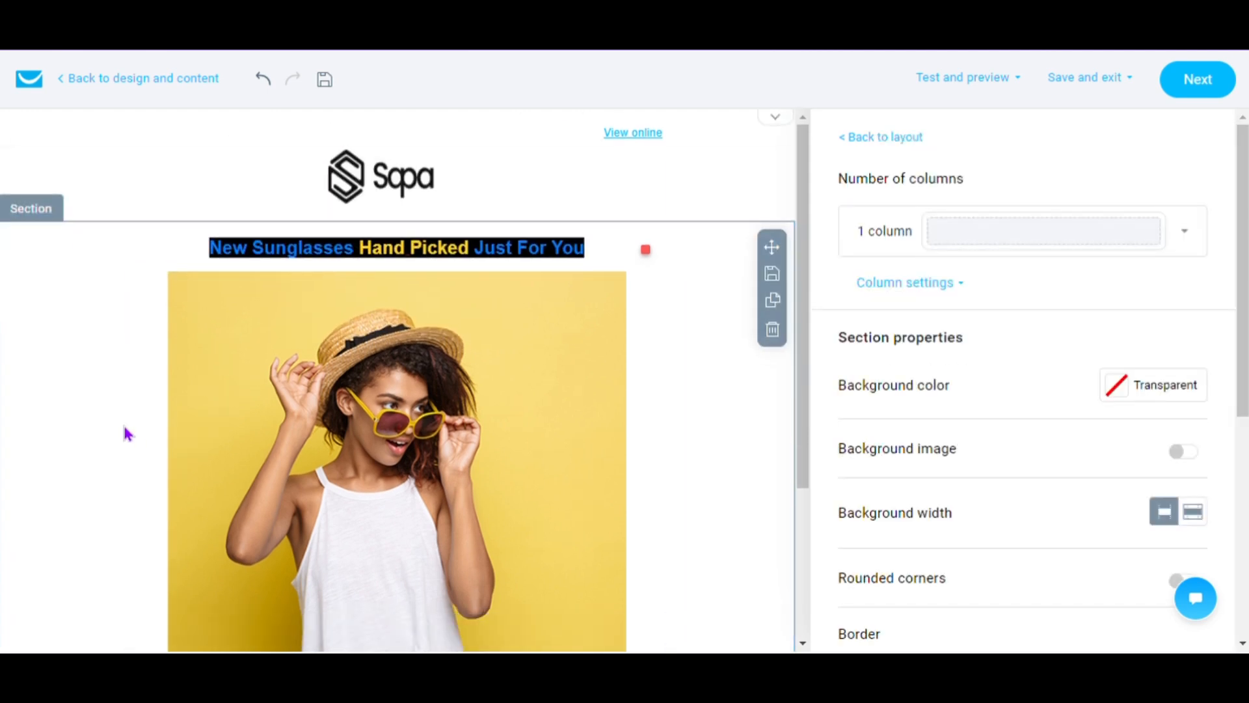
- Set the background color of the headline's text block to green
click(493, 257)
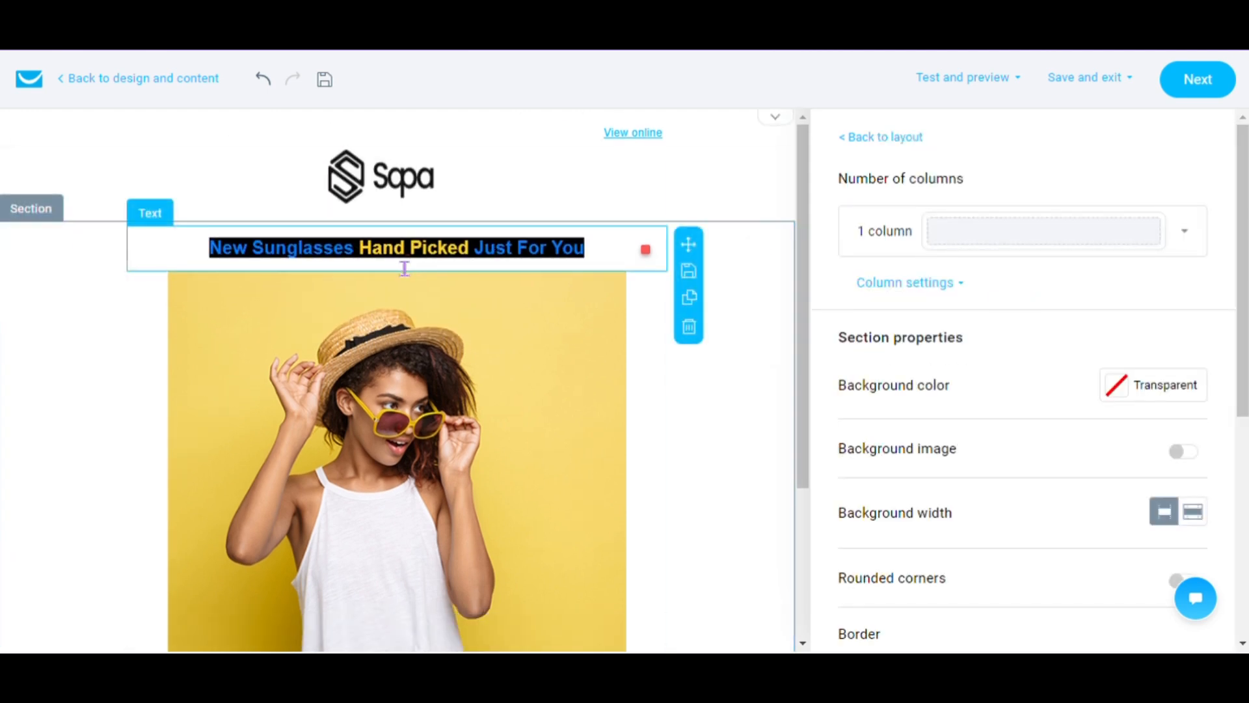
click(450, 256)
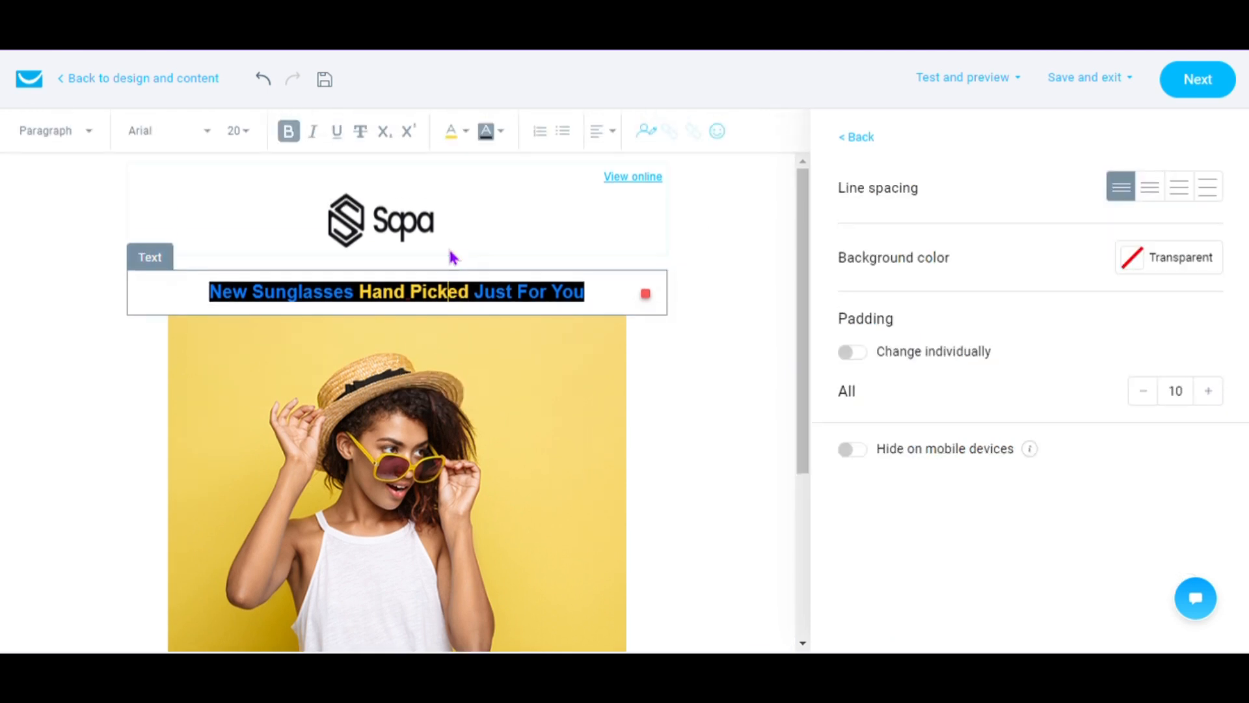
click(1133, 260)
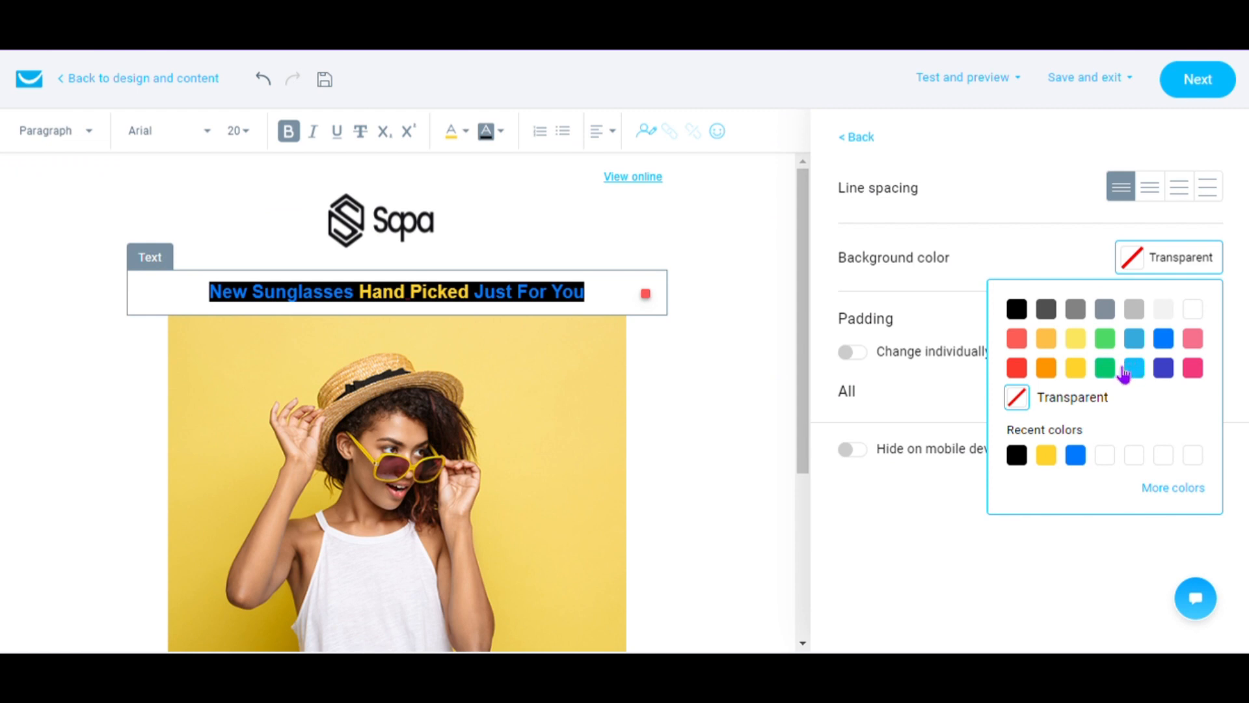
click(1108, 368)
click(719, 432)
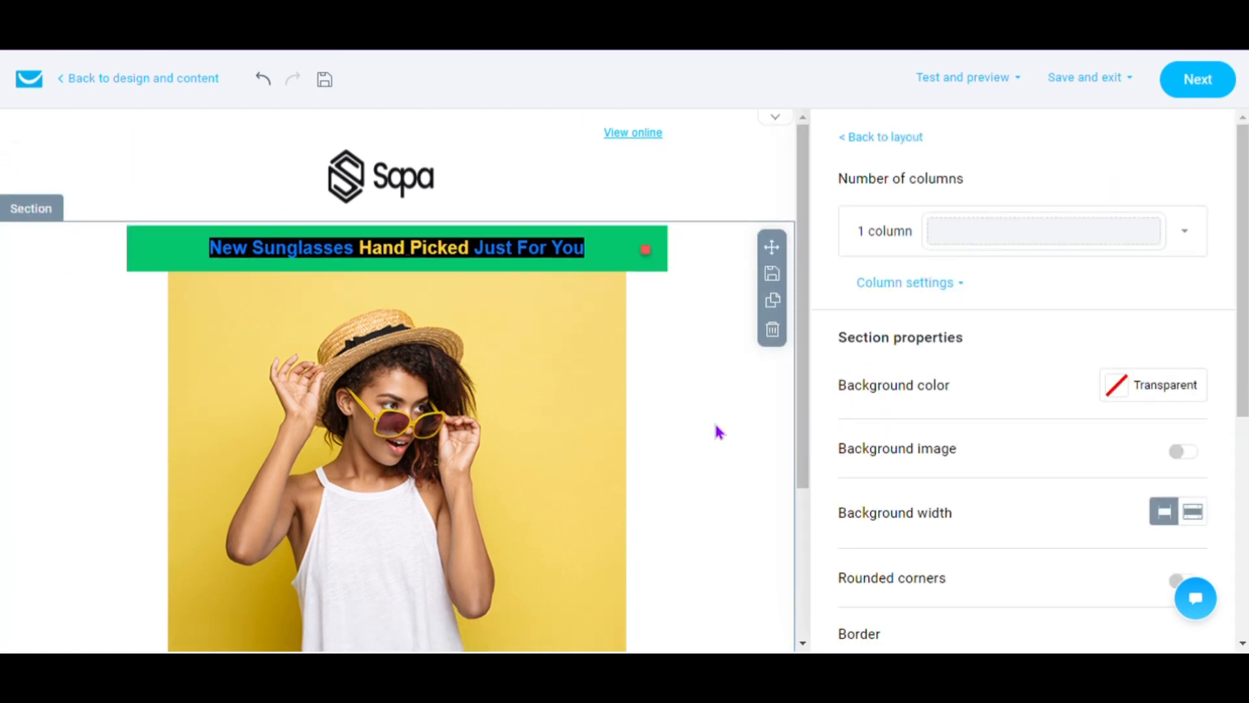
- Reset the headline text block's background color to Transparent
click(591, 246)
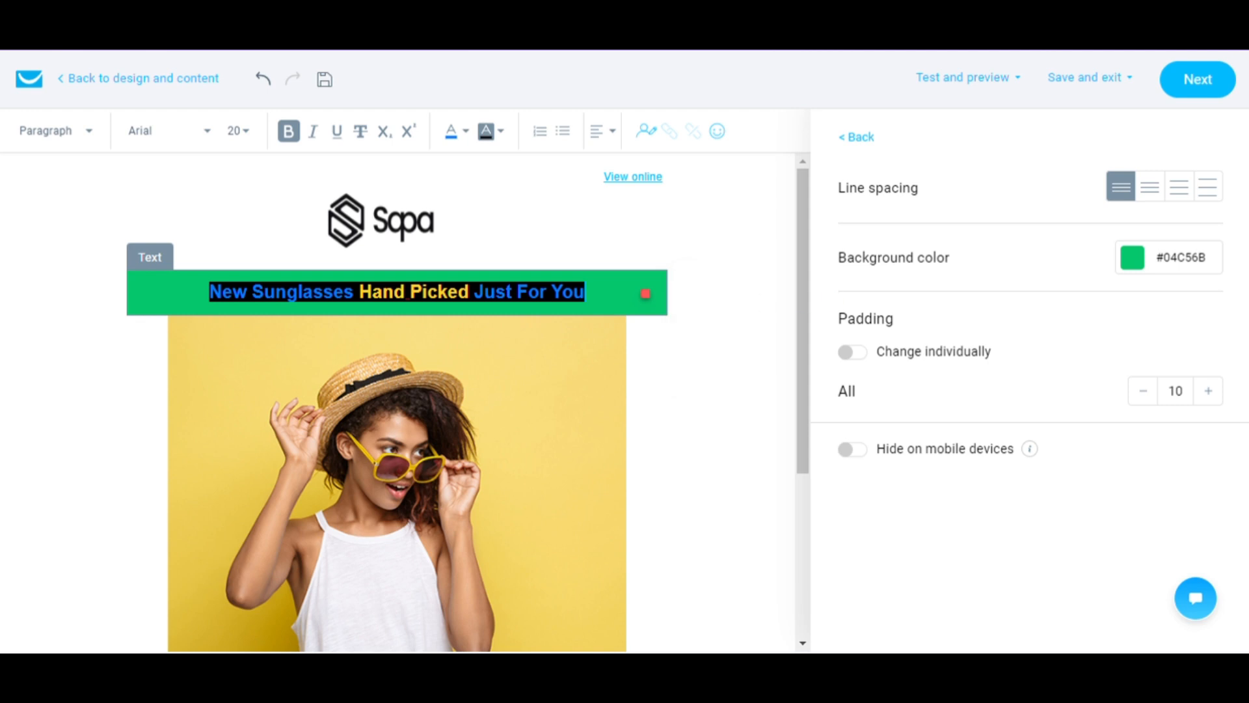
click(1132, 270)
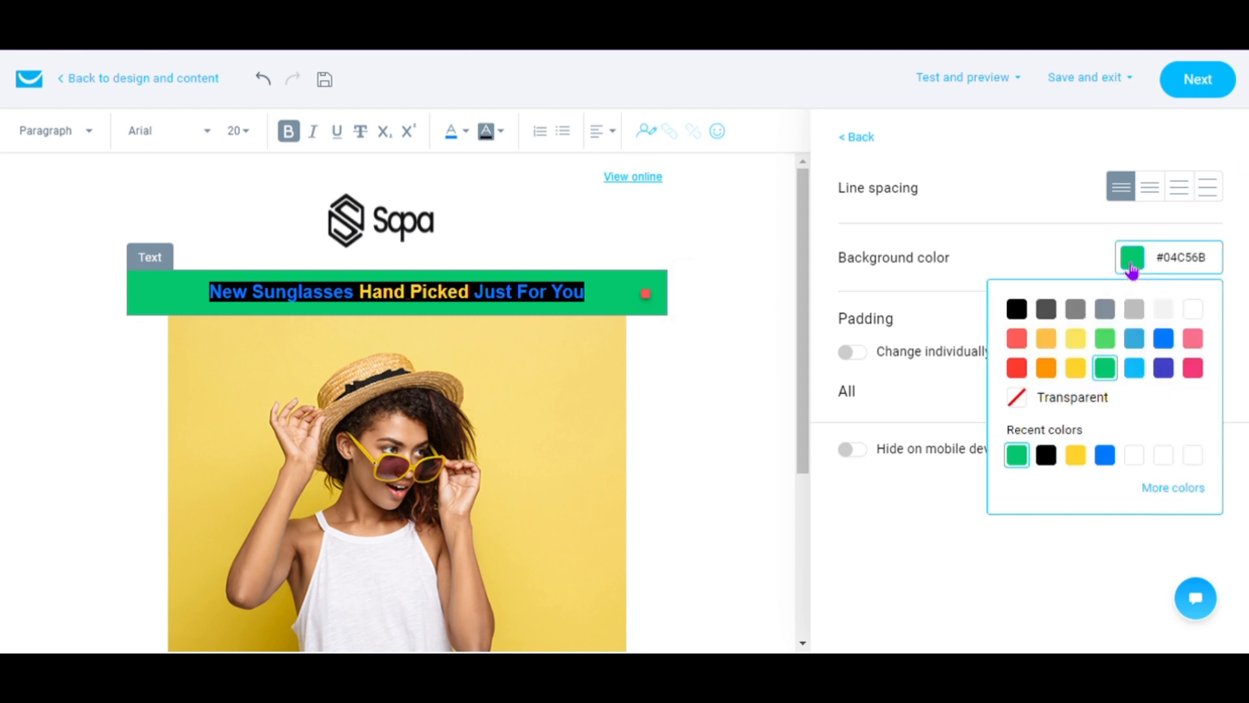
click(1017, 398)
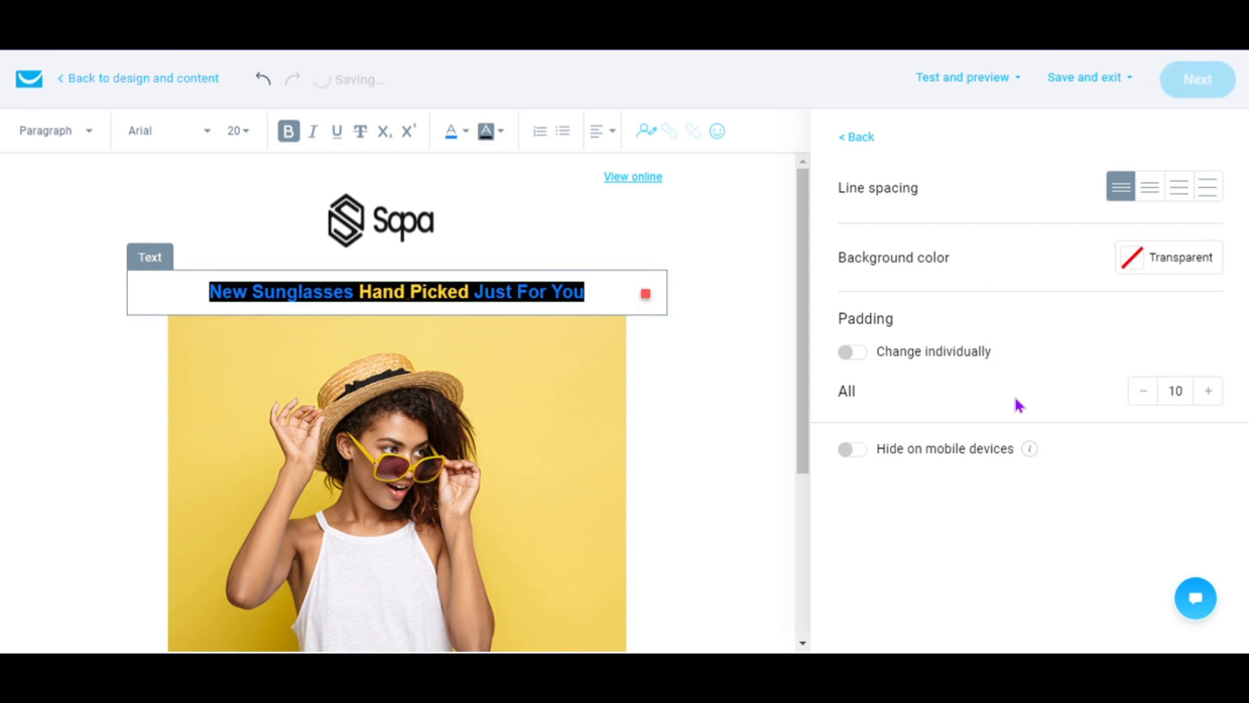
- Remove the black background color behind the headline's text
drag(615, 302, 173, 301)
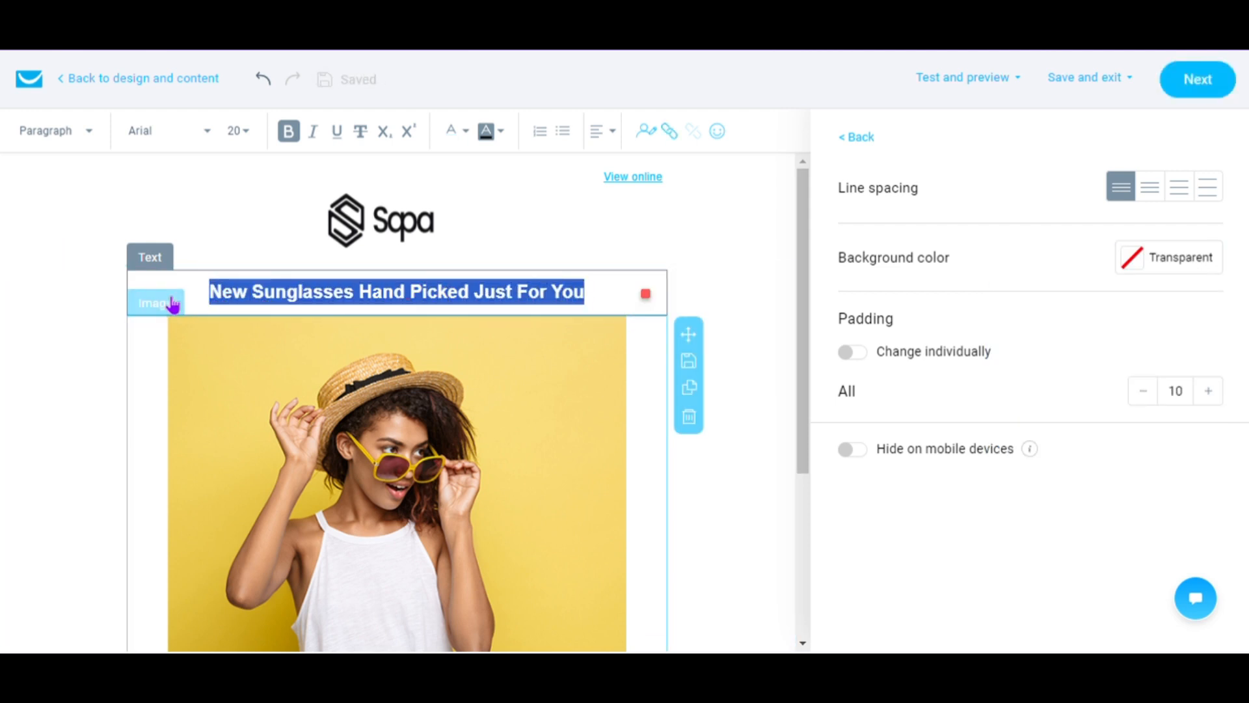
click(490, 138)
click(303, 272)
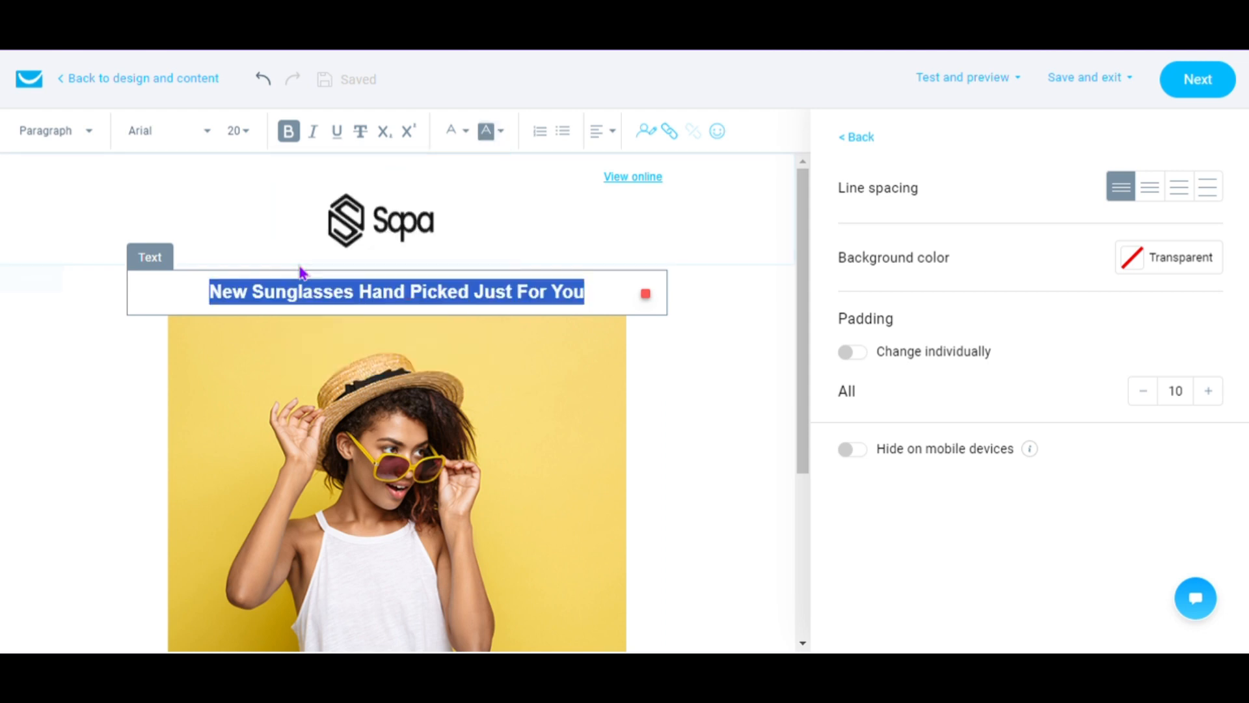
click(3, 442)
- Add a Button block to the empty section below the photo and set its button text to "Shop Now"
scroll(3, 443, down, 1)
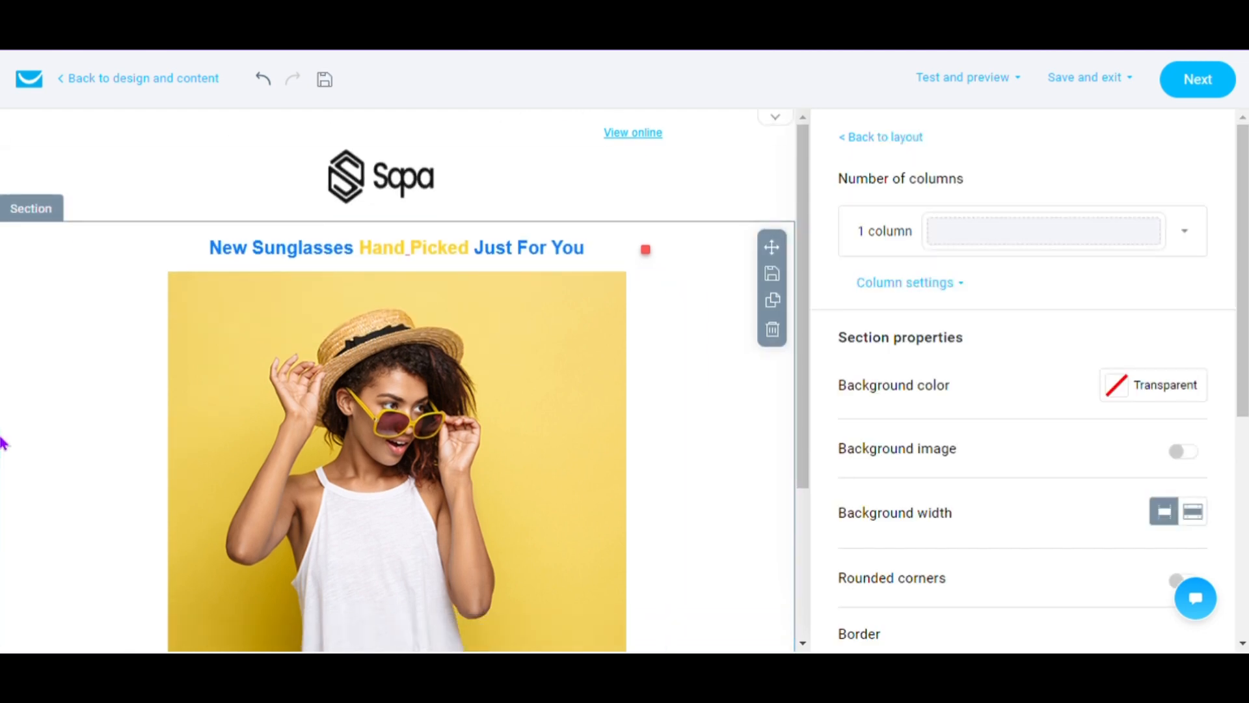
scroll(3, 443, down, 3)
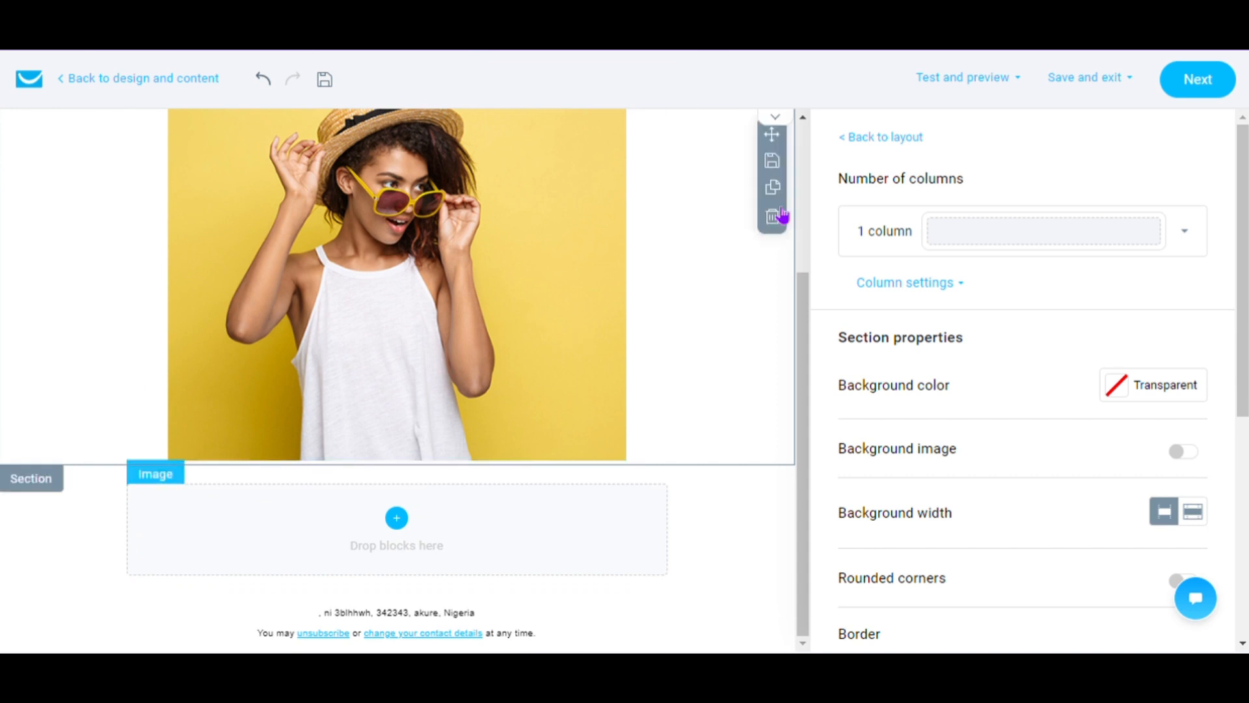
click(892, 138)
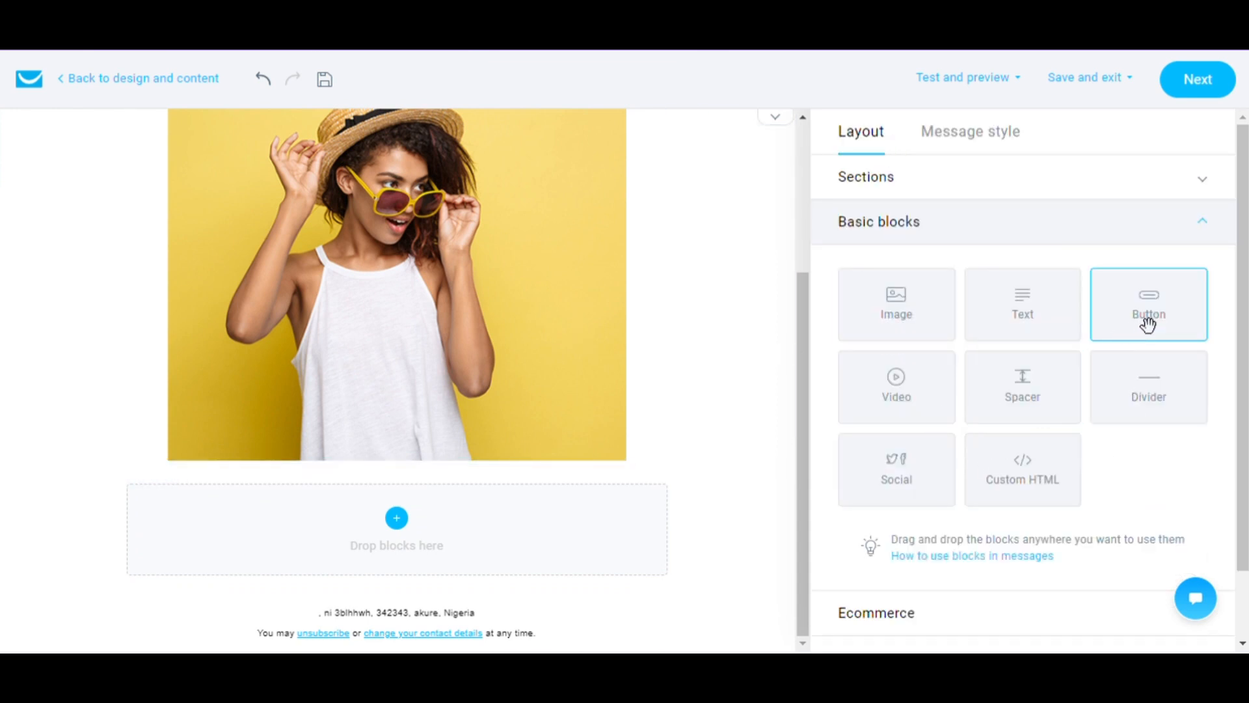
drag(1146, 323, 379, 542)
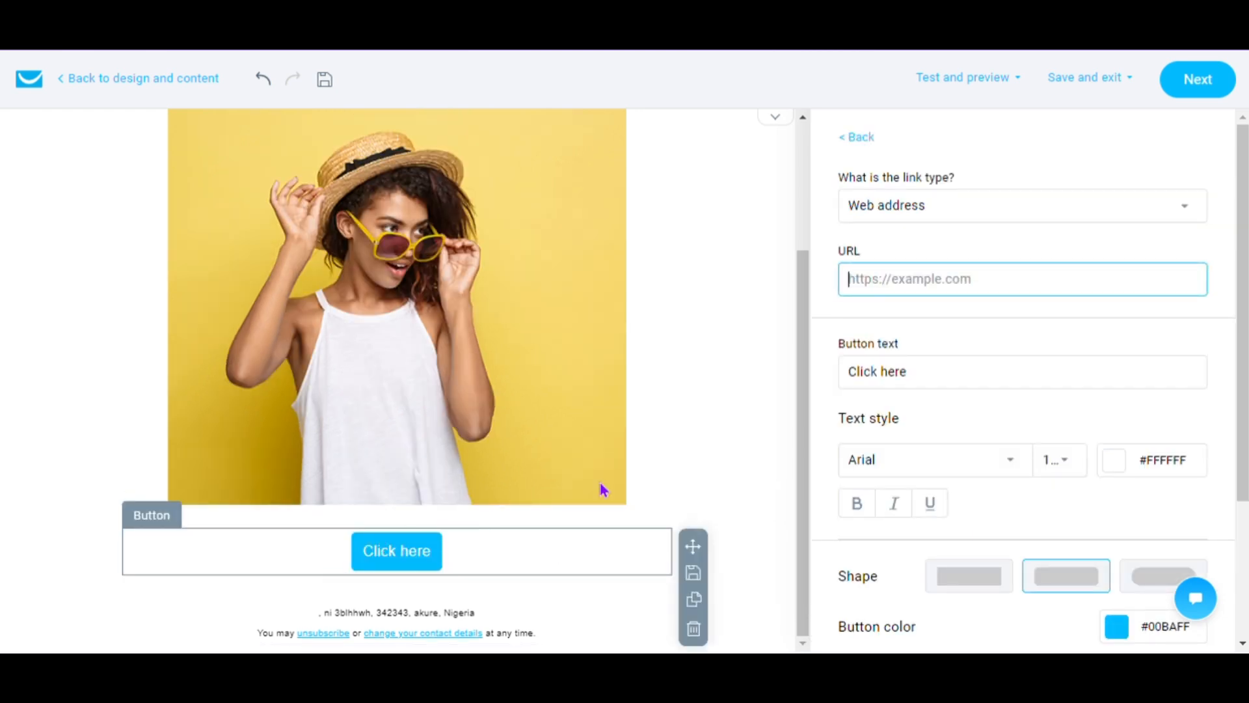
drag(958, 388, 833, 385)
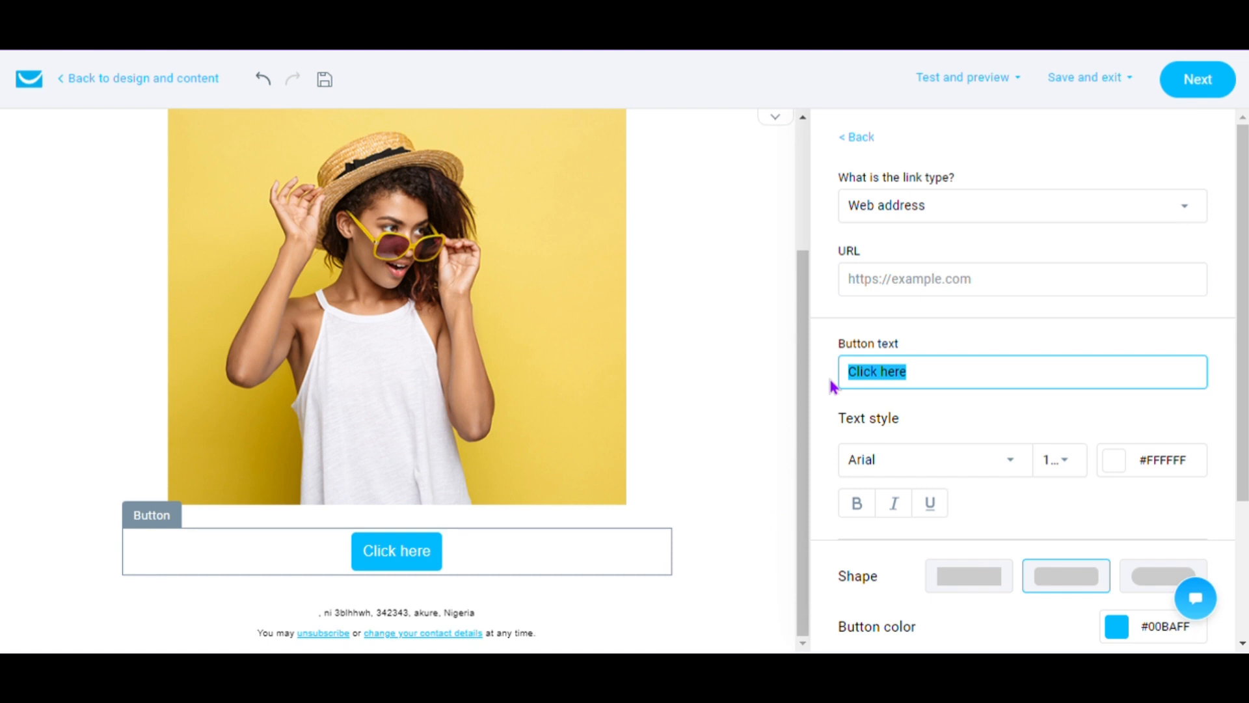
text(Sho)
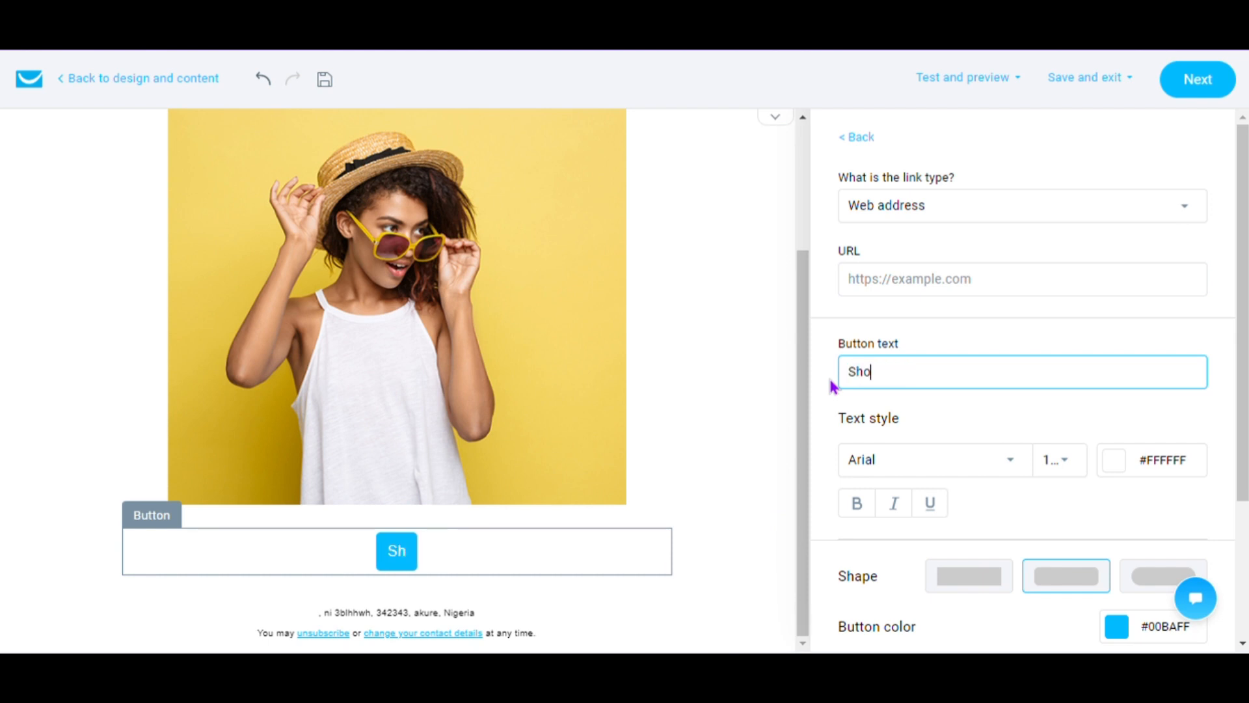
text(p Now)
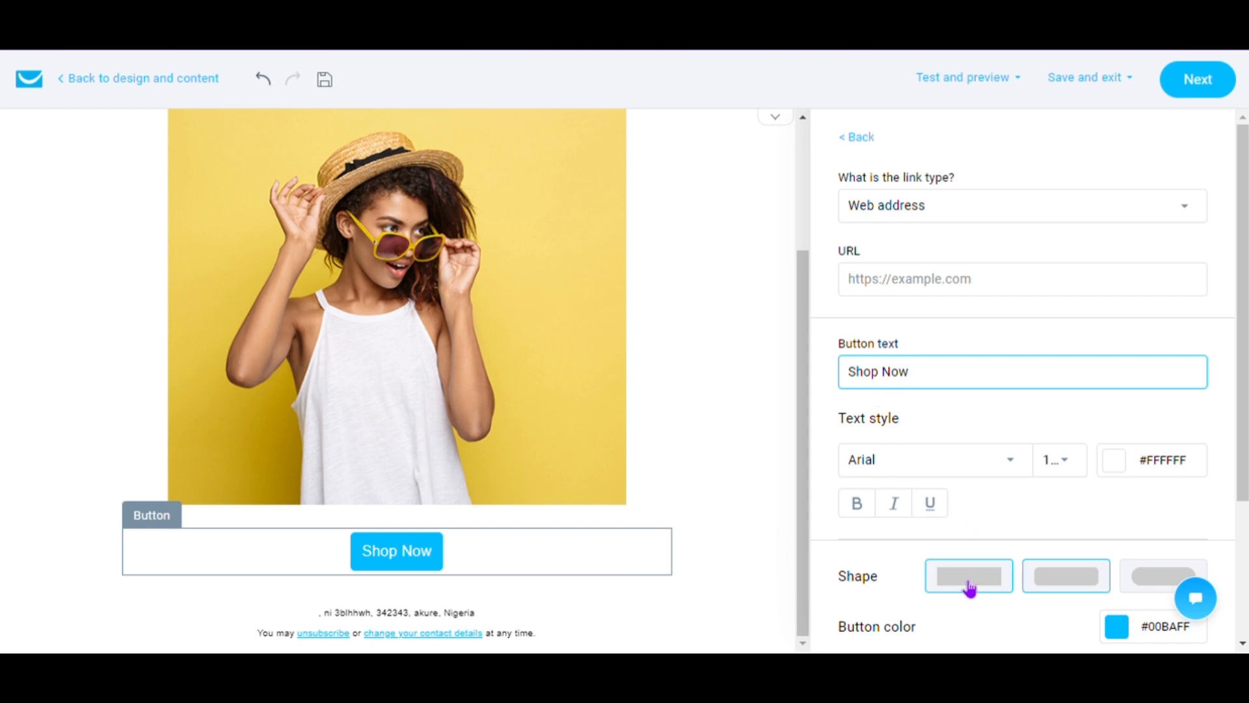
- Compare the available shapes on the "Shop Now" button and give it the square-cornered rectangle shape
scroll(969, 588, down, 3)
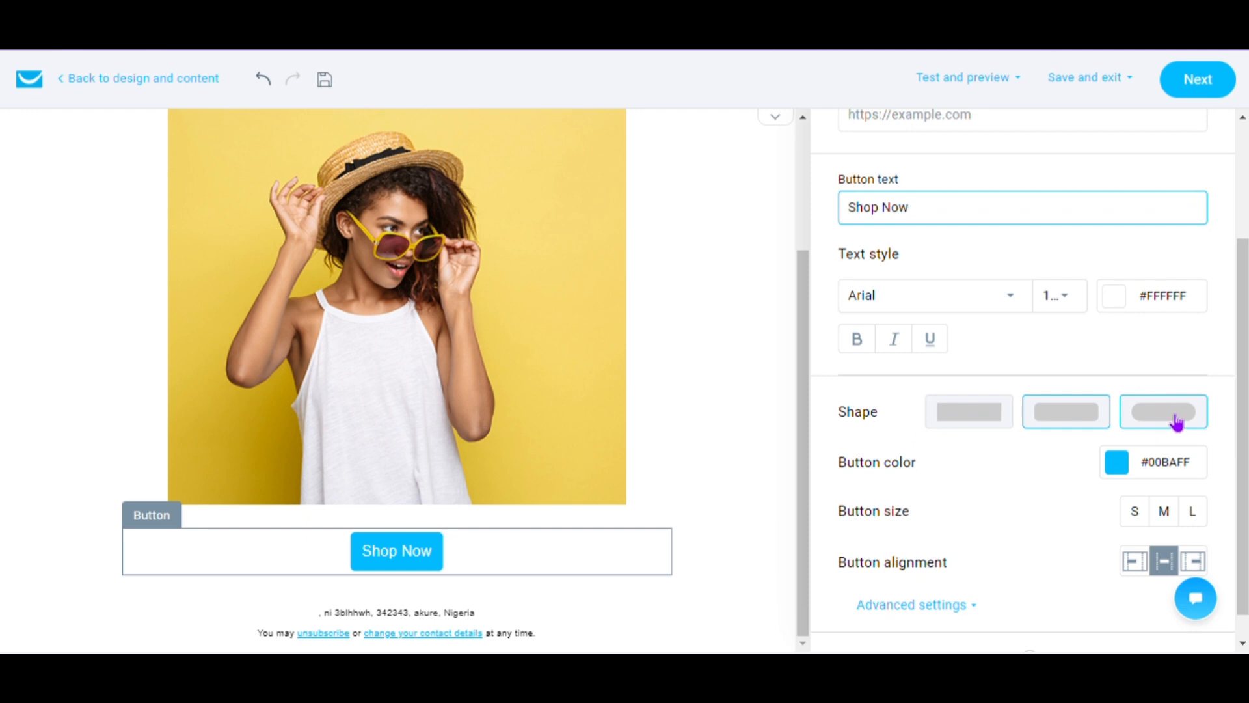
click(1176, 421)
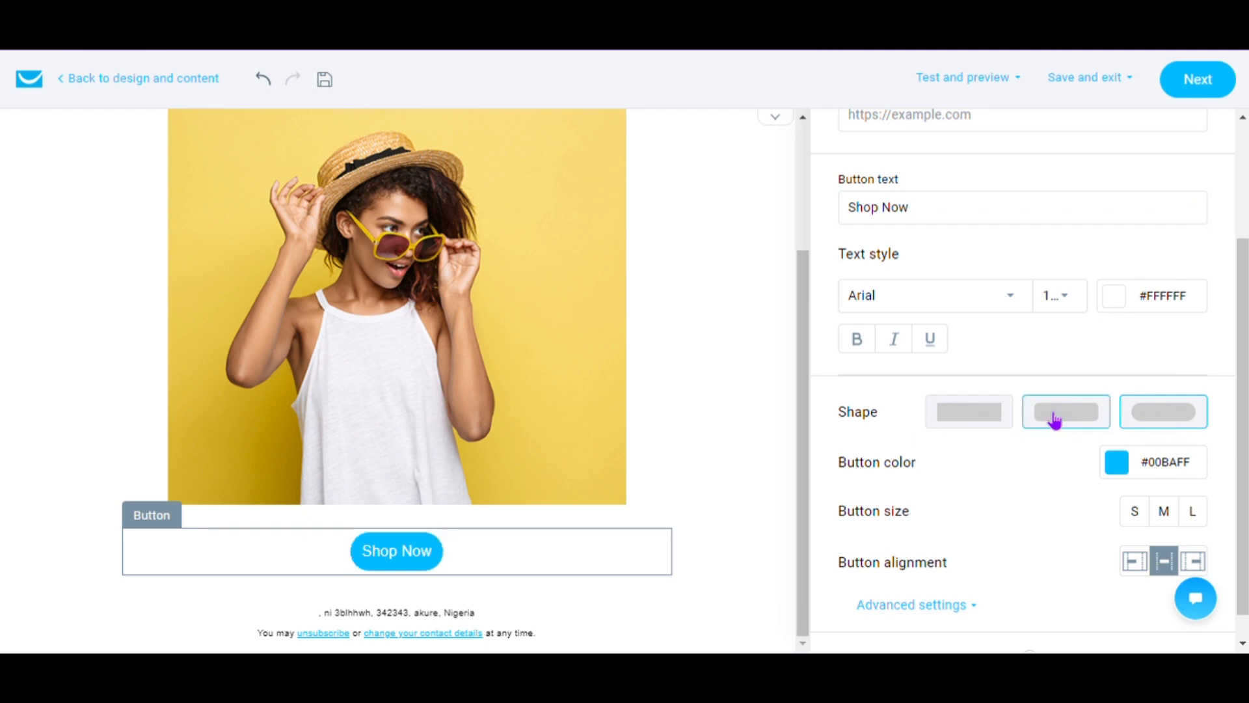
click(998, 422)
click(1043, 415)
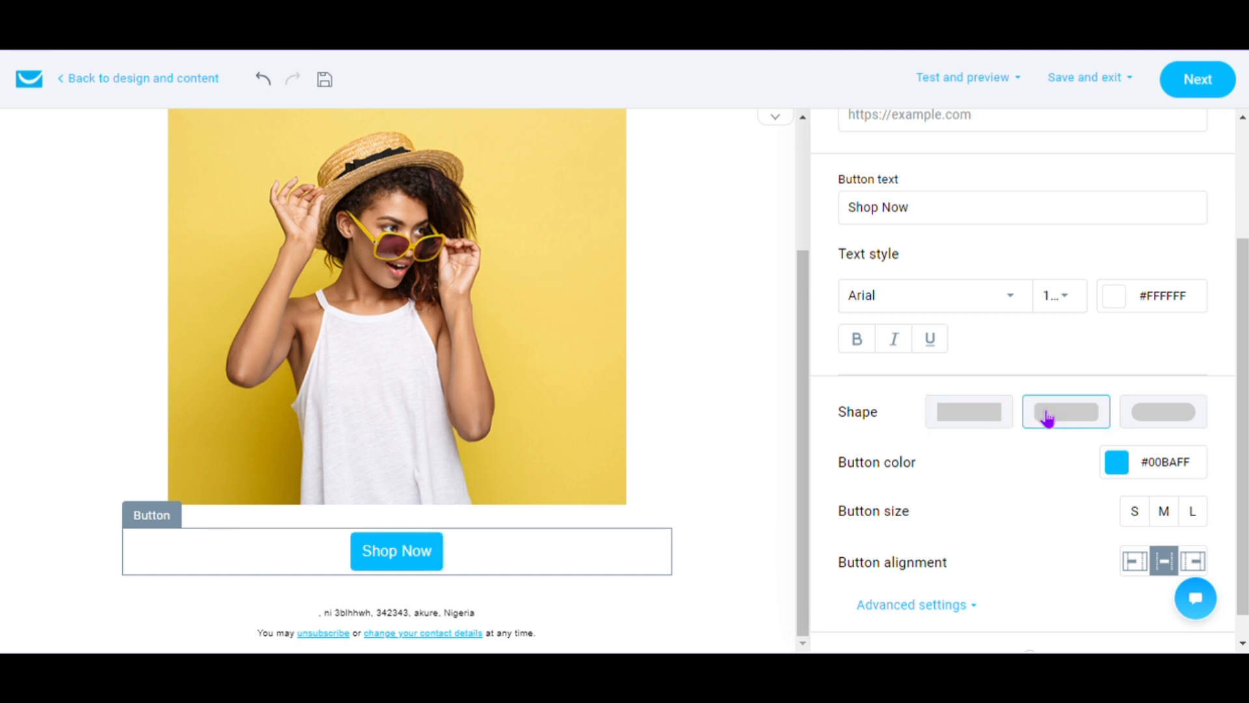
click(1164, 428)
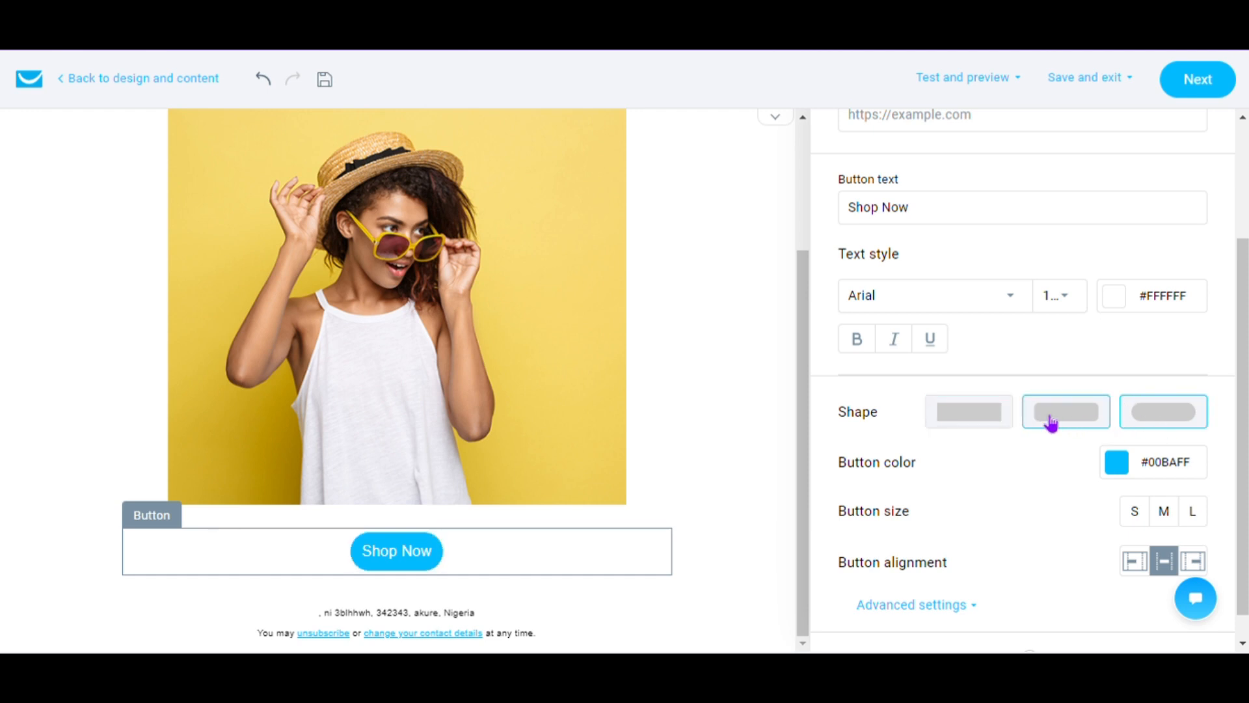
click(986, 423)
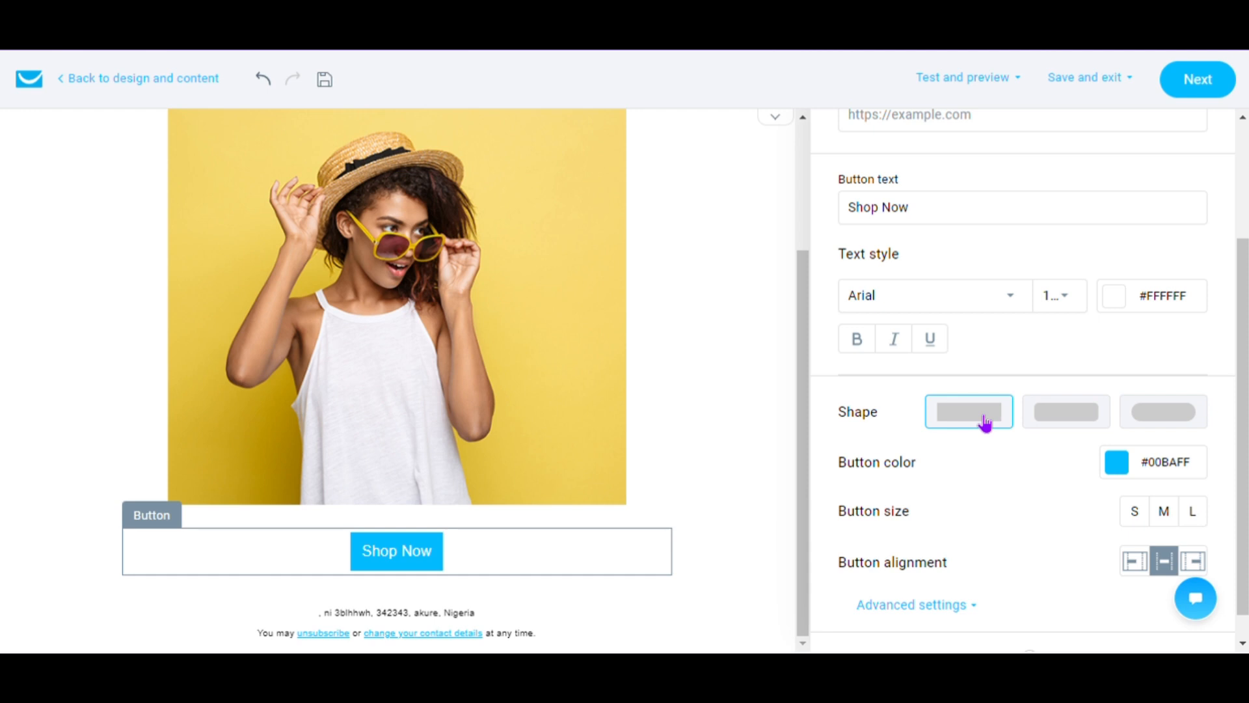
- Set the "Shop Now" button's text color to #10BCF9 and its button color to white (#FFFFFF)
scroll(986, 423, down, 1)
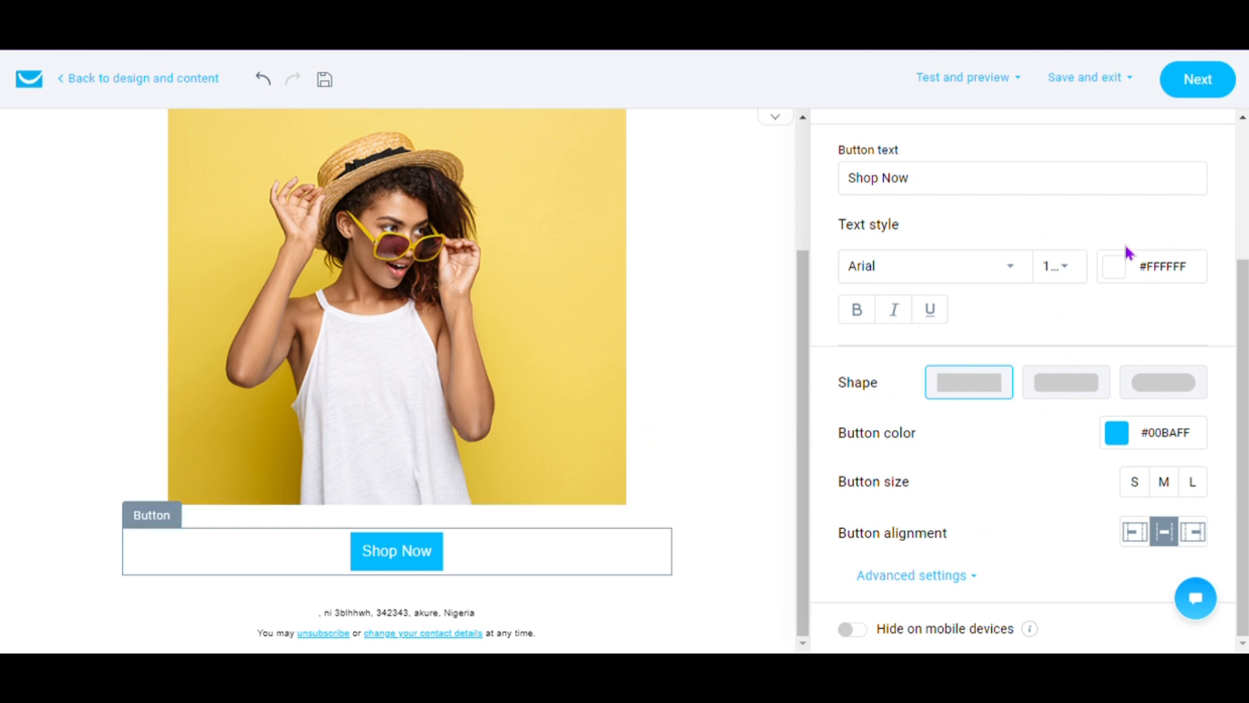
click(1119, 268)
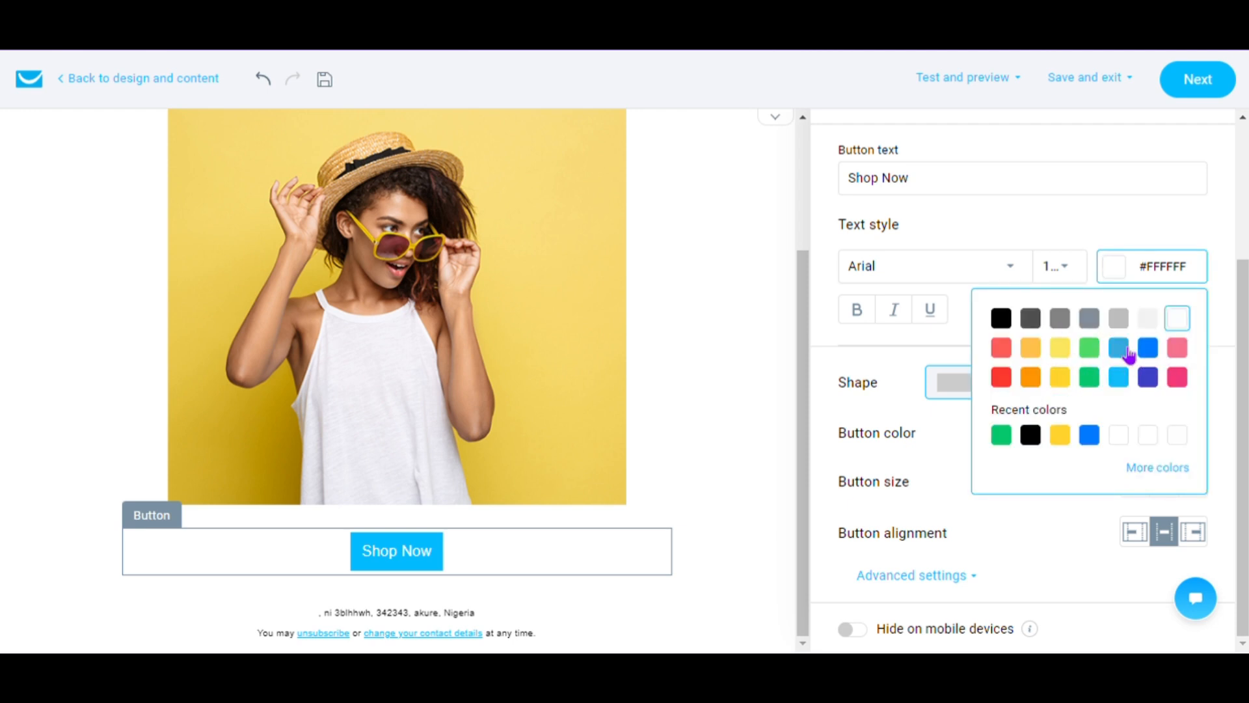
click(1120, 382)
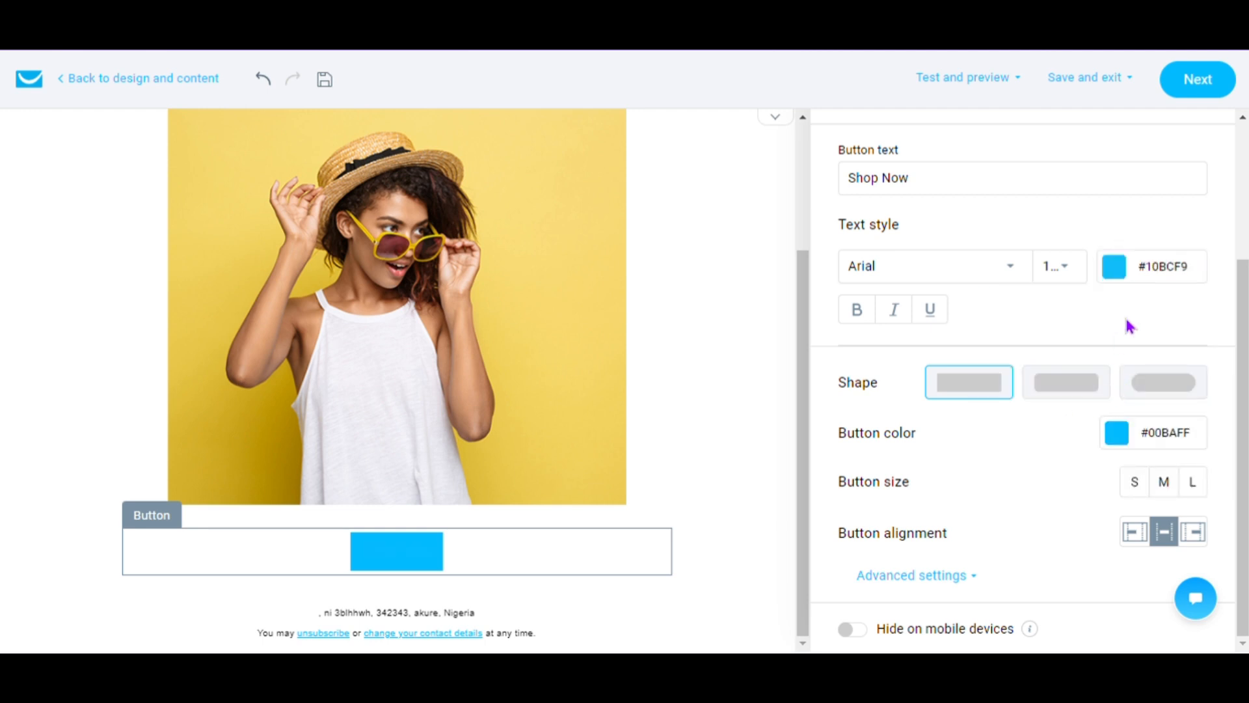
click(1127, 440)
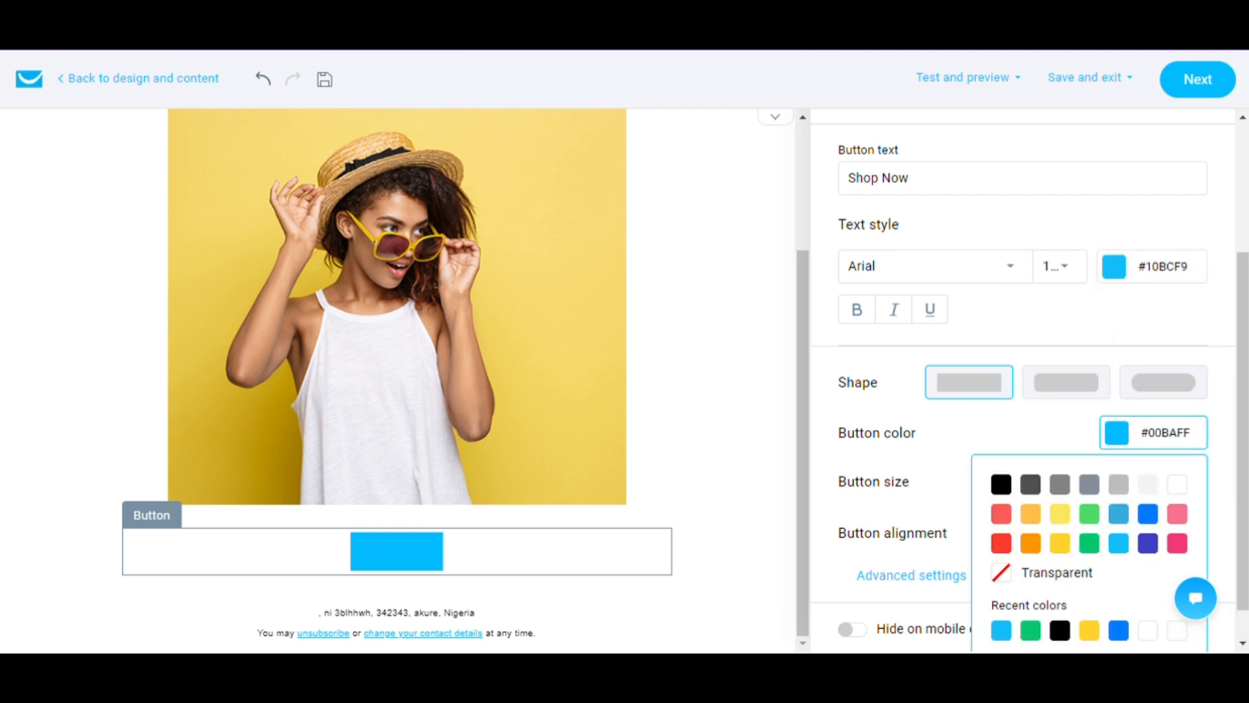
click(1188, 485)
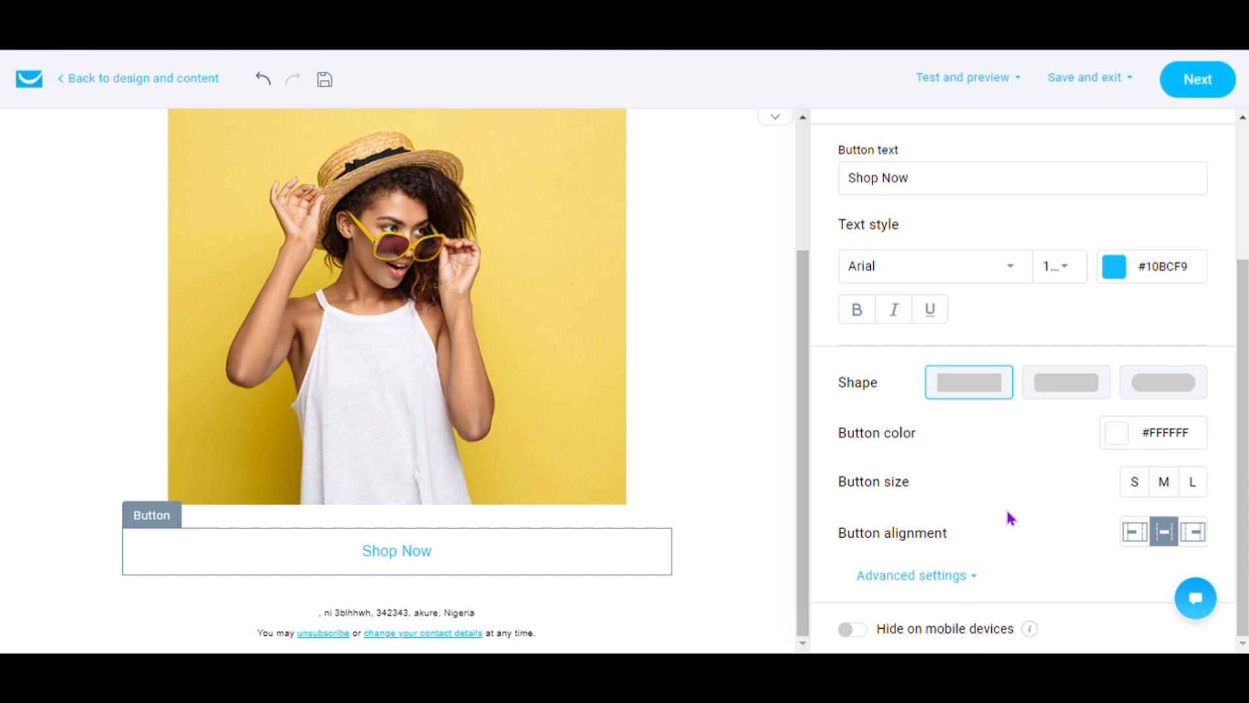
- Open the button's advanced settings and compare the individual per-side border options with the single setting for all sides
click(907, 576)
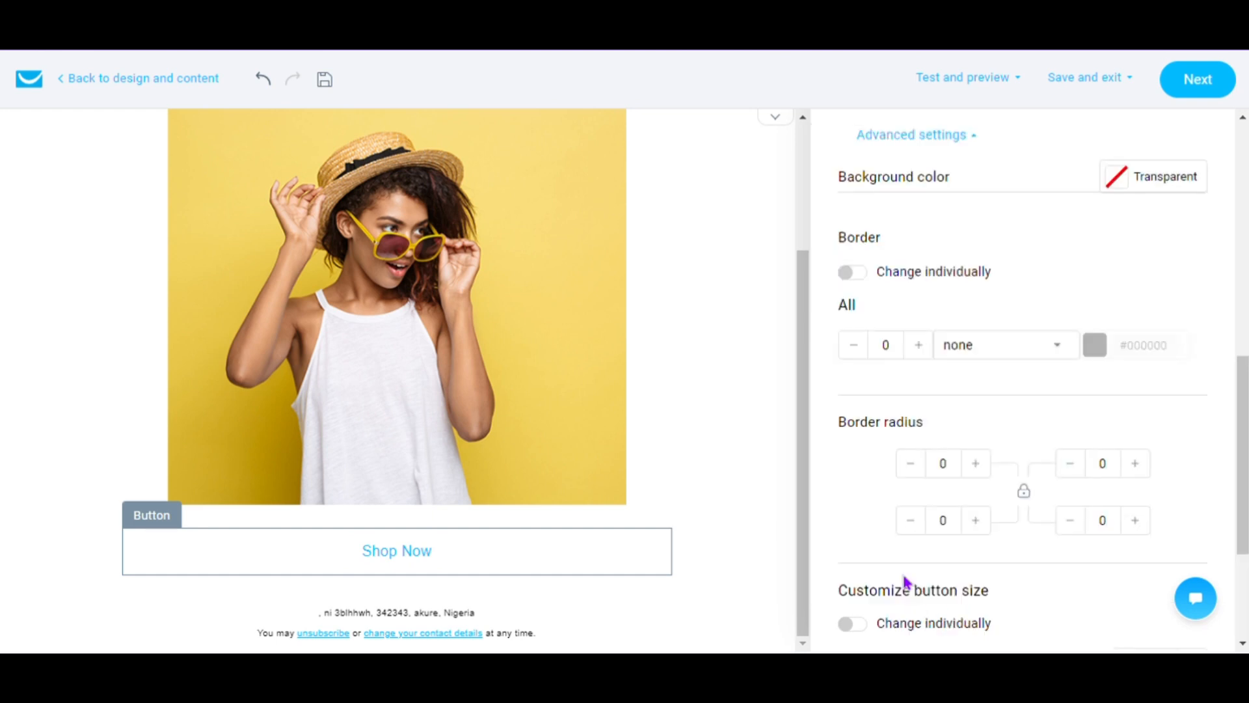
click(868, 278)
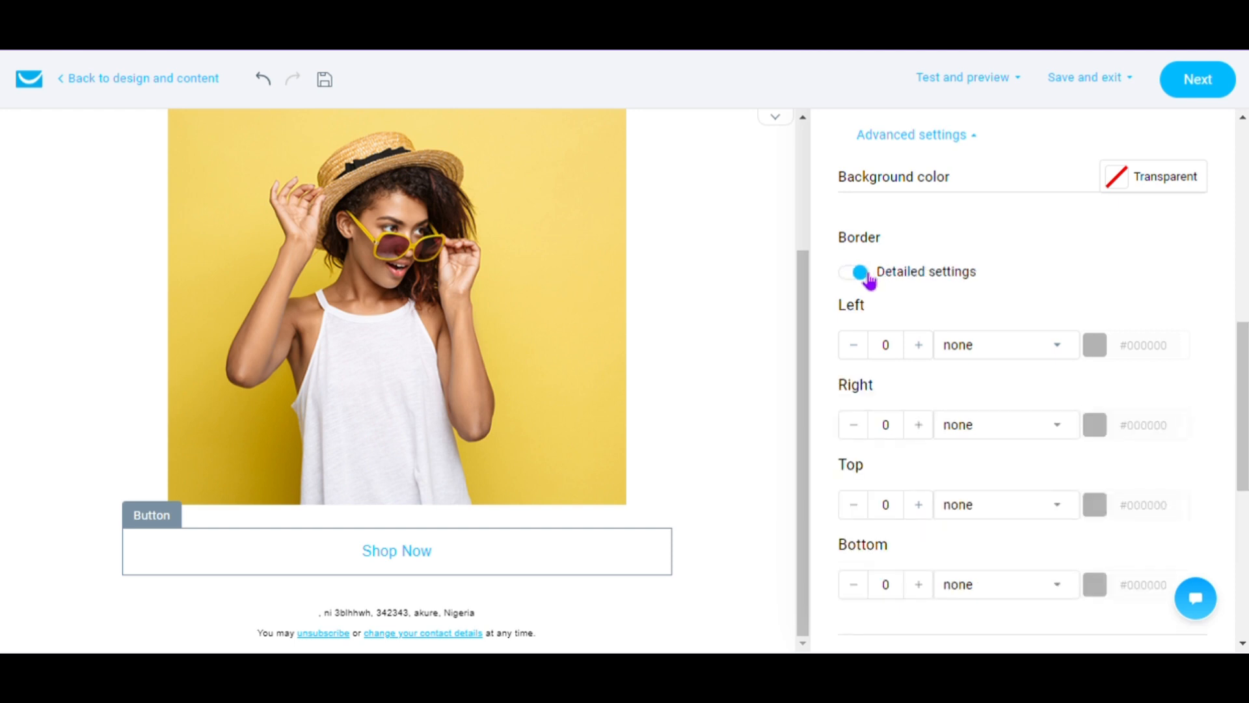
click(868, 279)
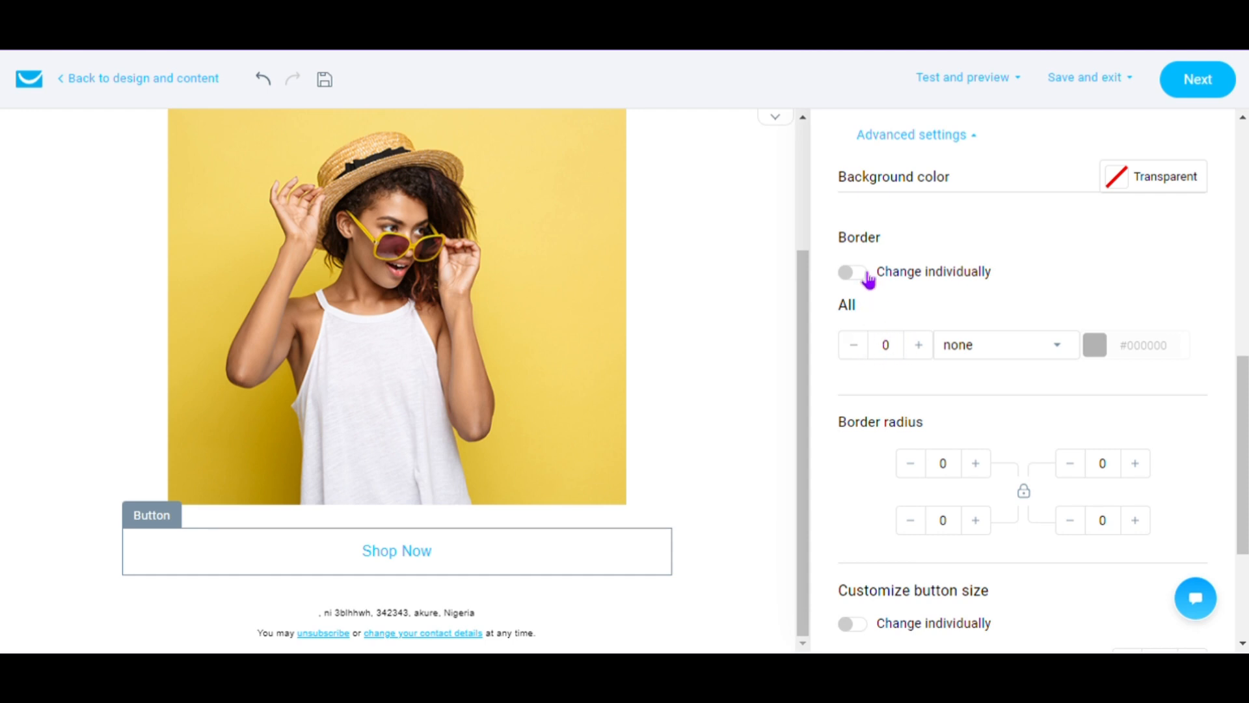
click(868, 278)
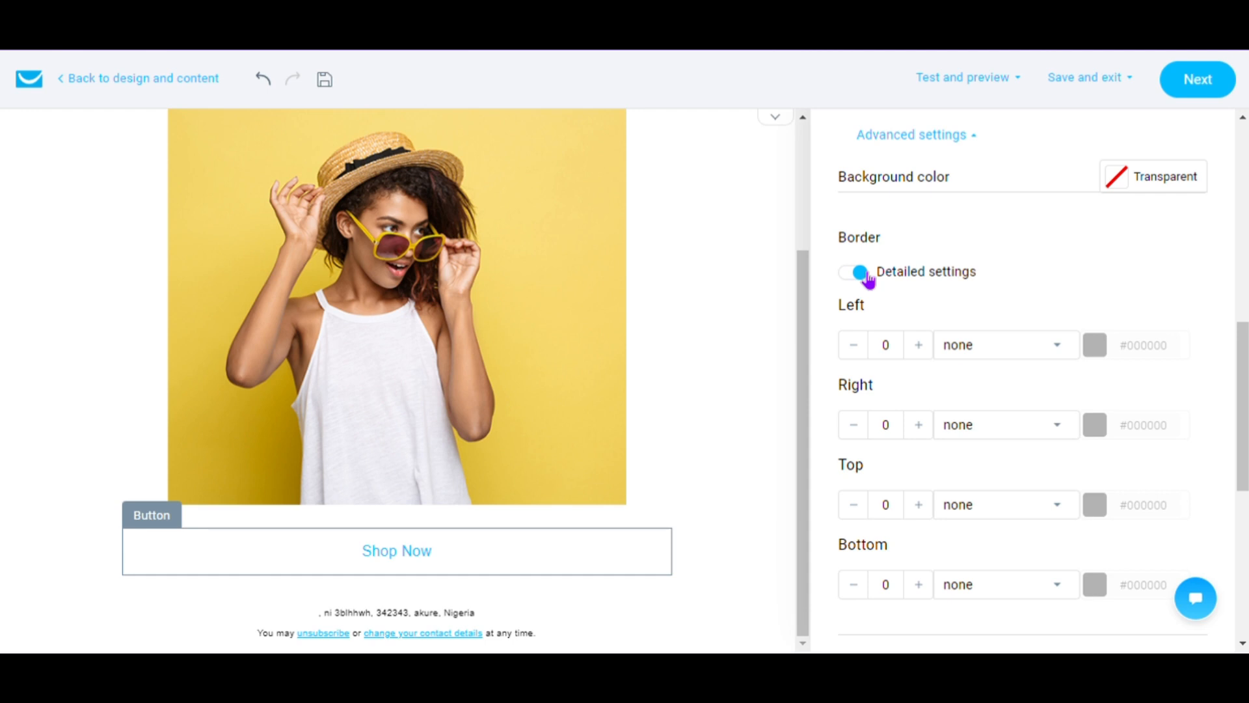
click(868, 279)
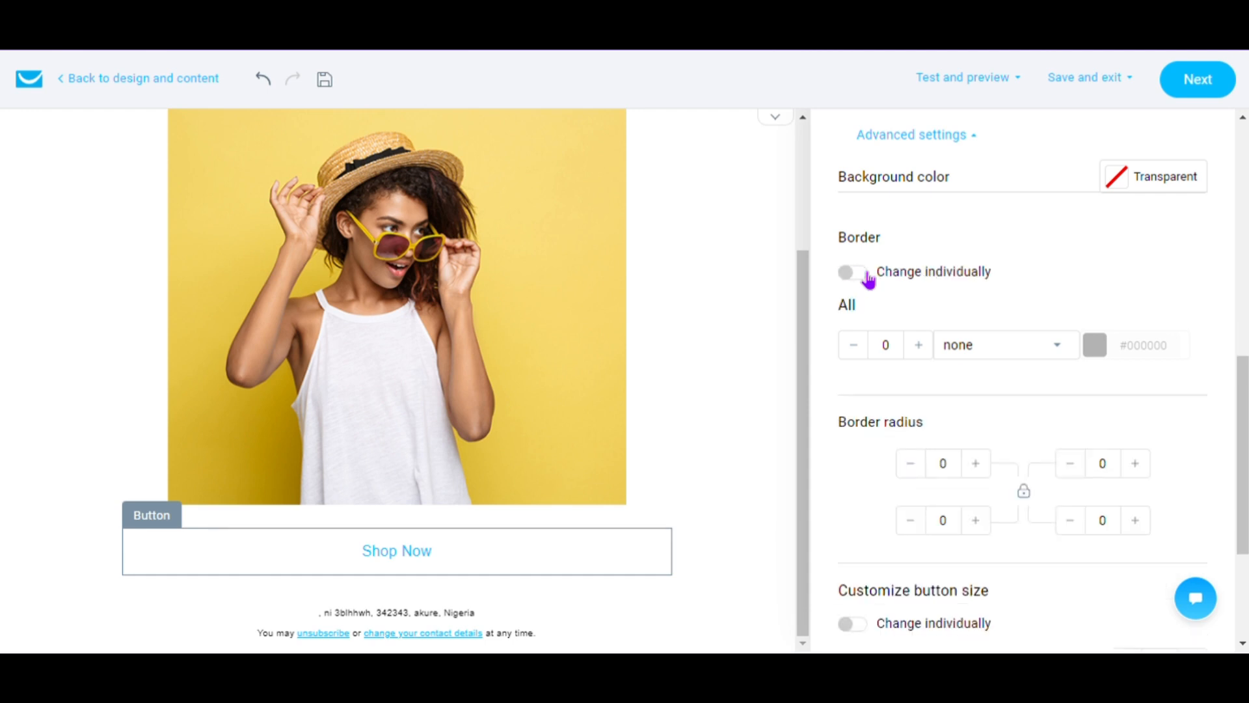
- Give the "Shop Now" button a solid border of width 2 on all sides in color #10BCF9
click(920, 345)
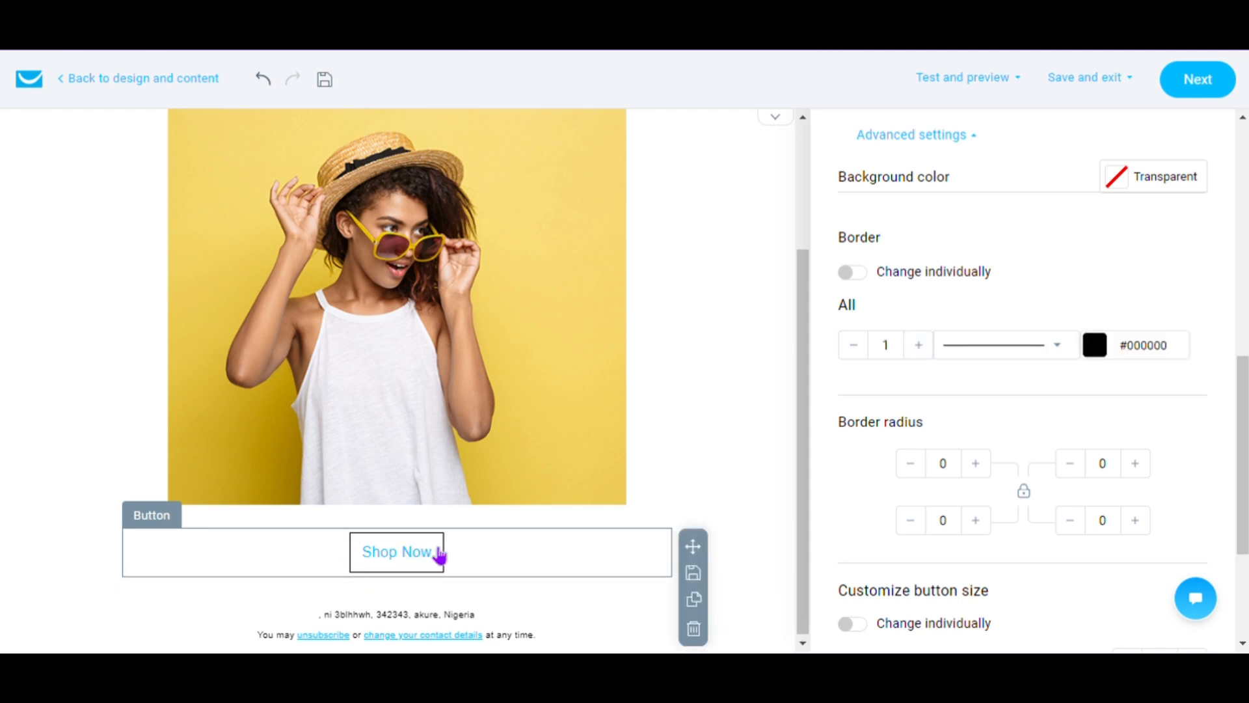
click(927, 355)
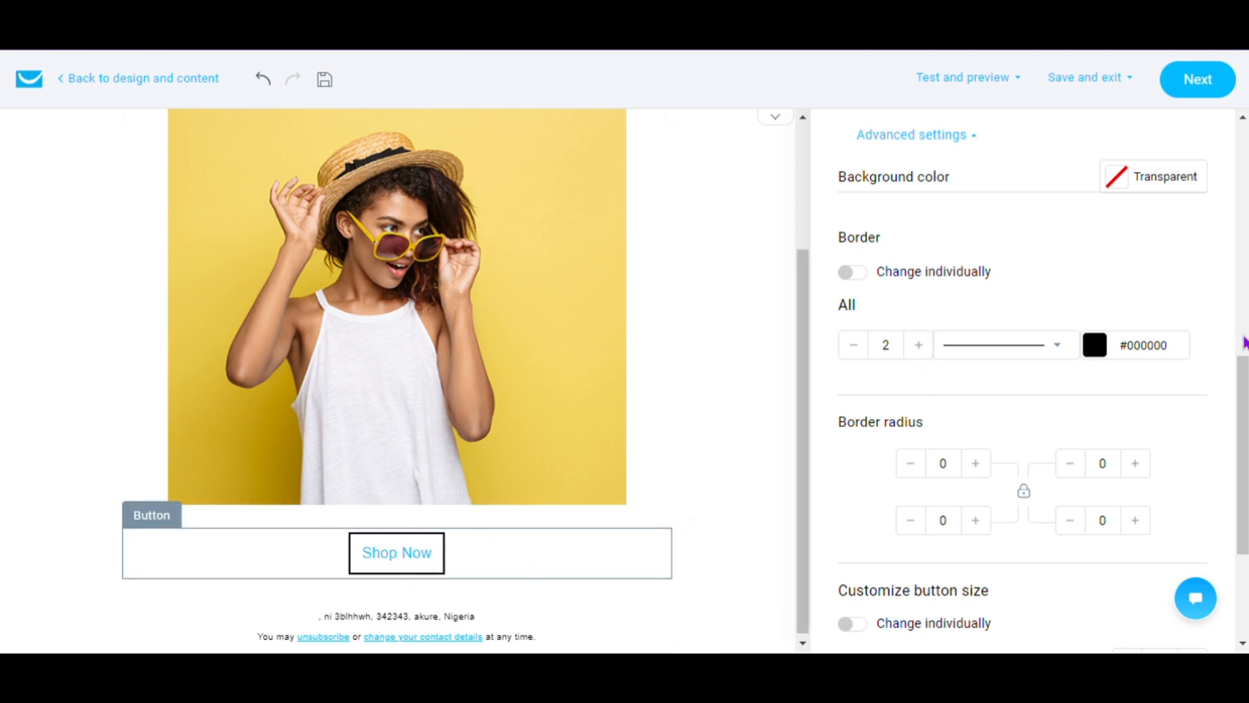
click(1109, 349)
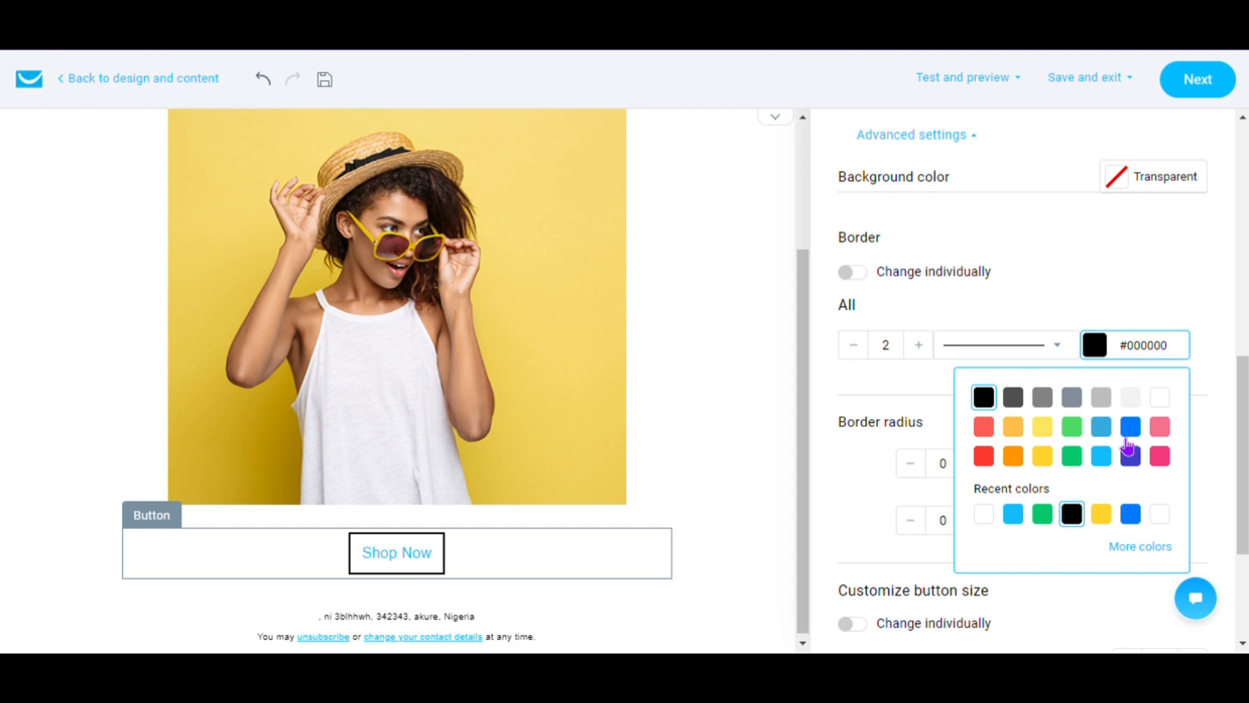
click(1101, 456)
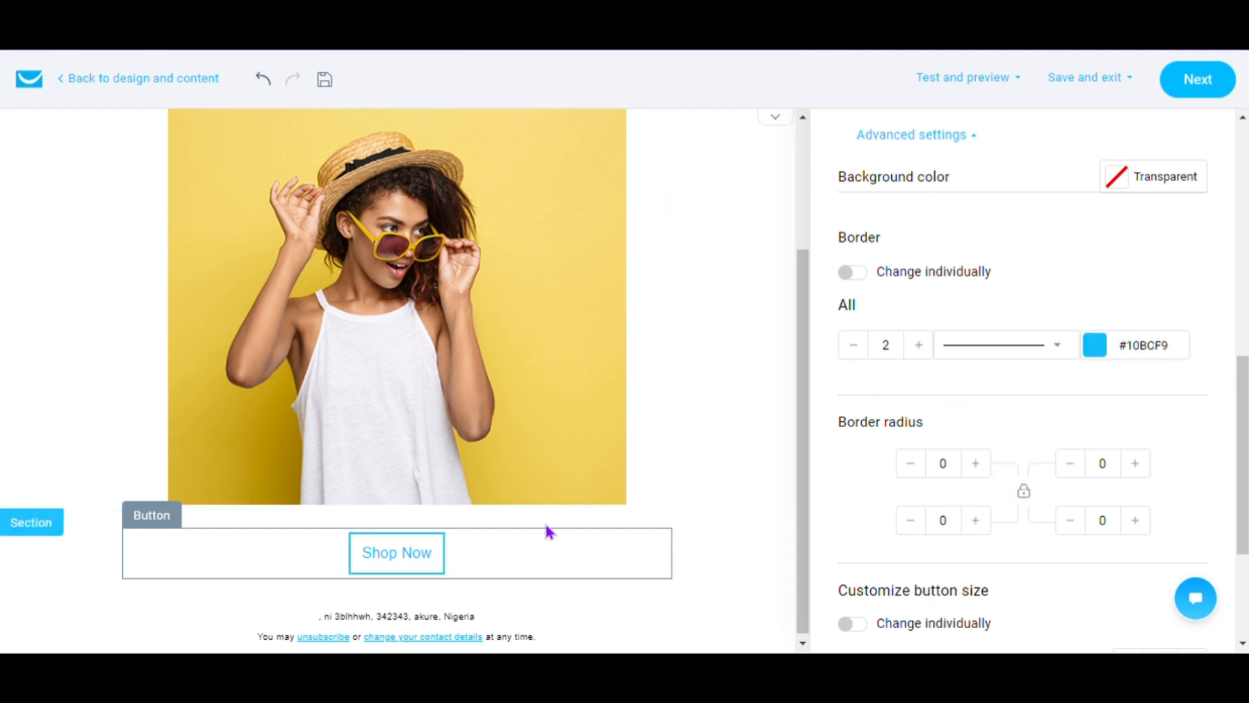
mouse_move(452, 566)
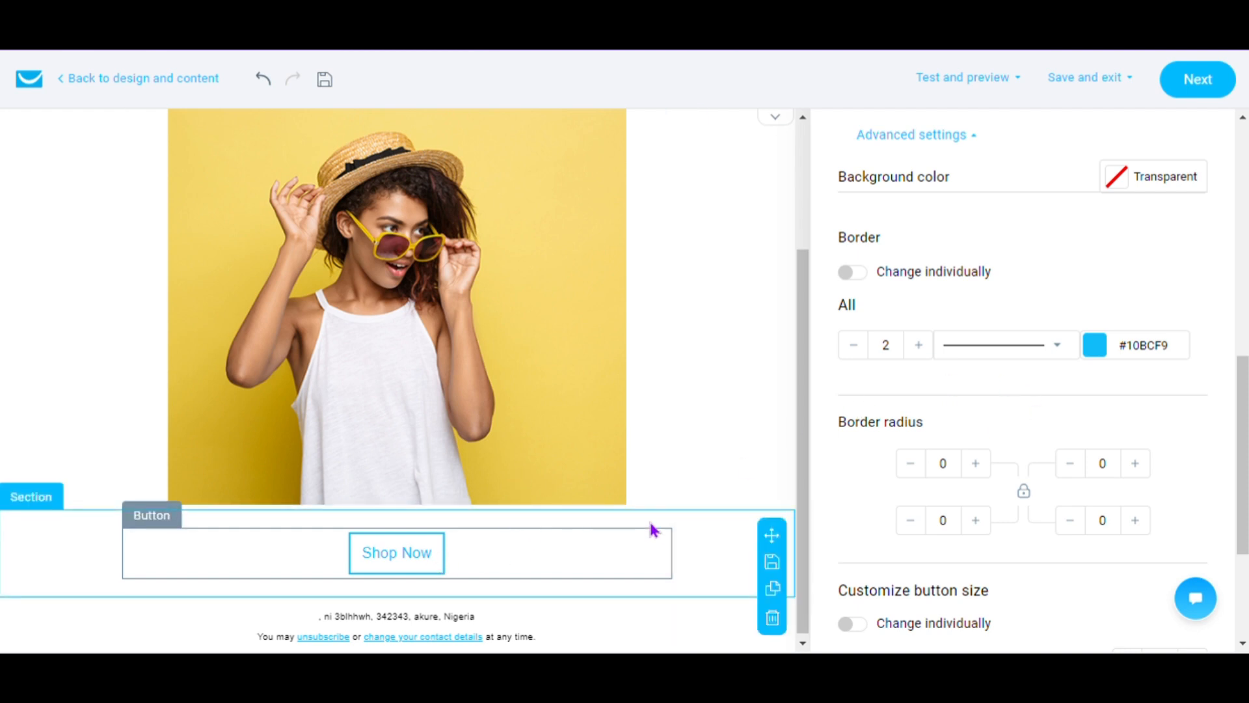
scroll(1143, 265, up, 10)
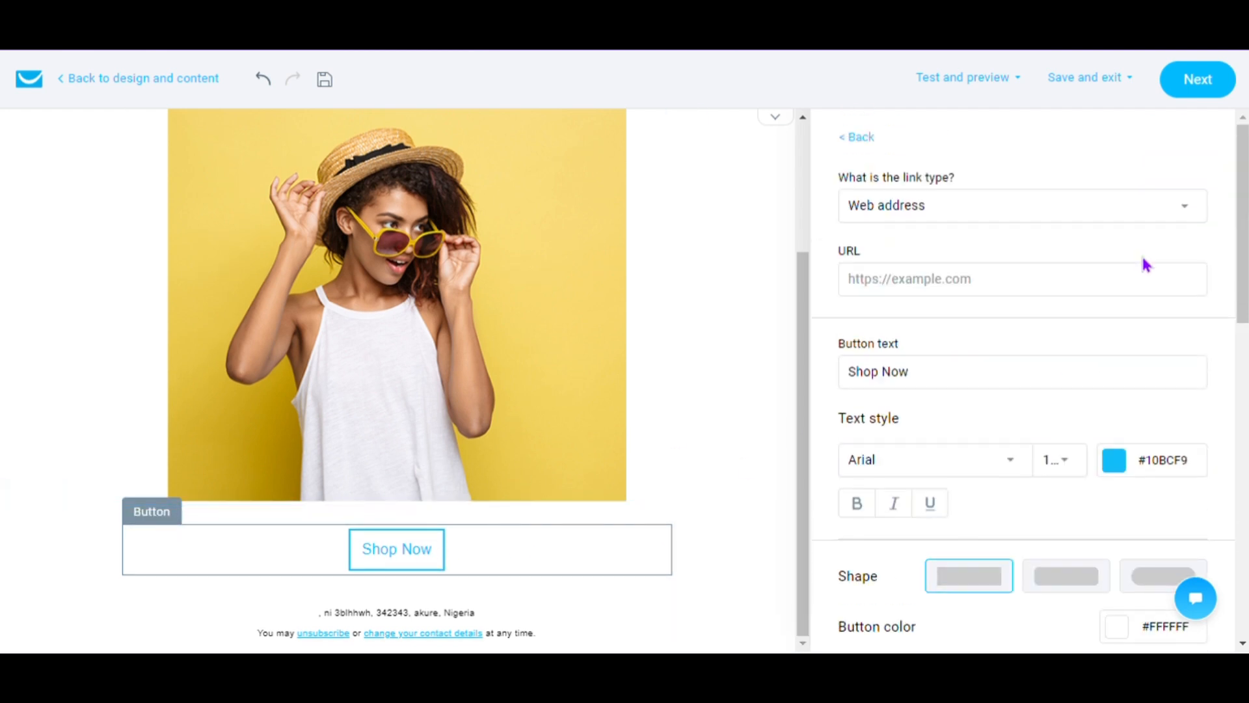
click(915, 296)
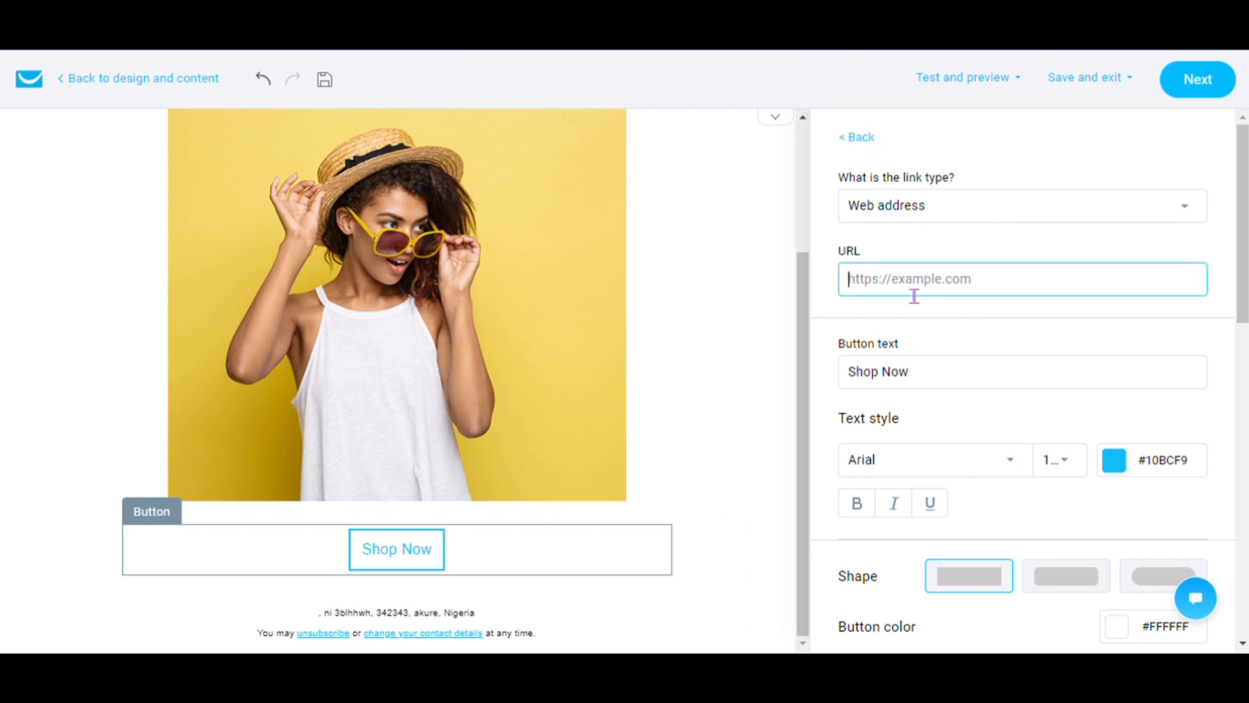
text(http://www.nike.com)
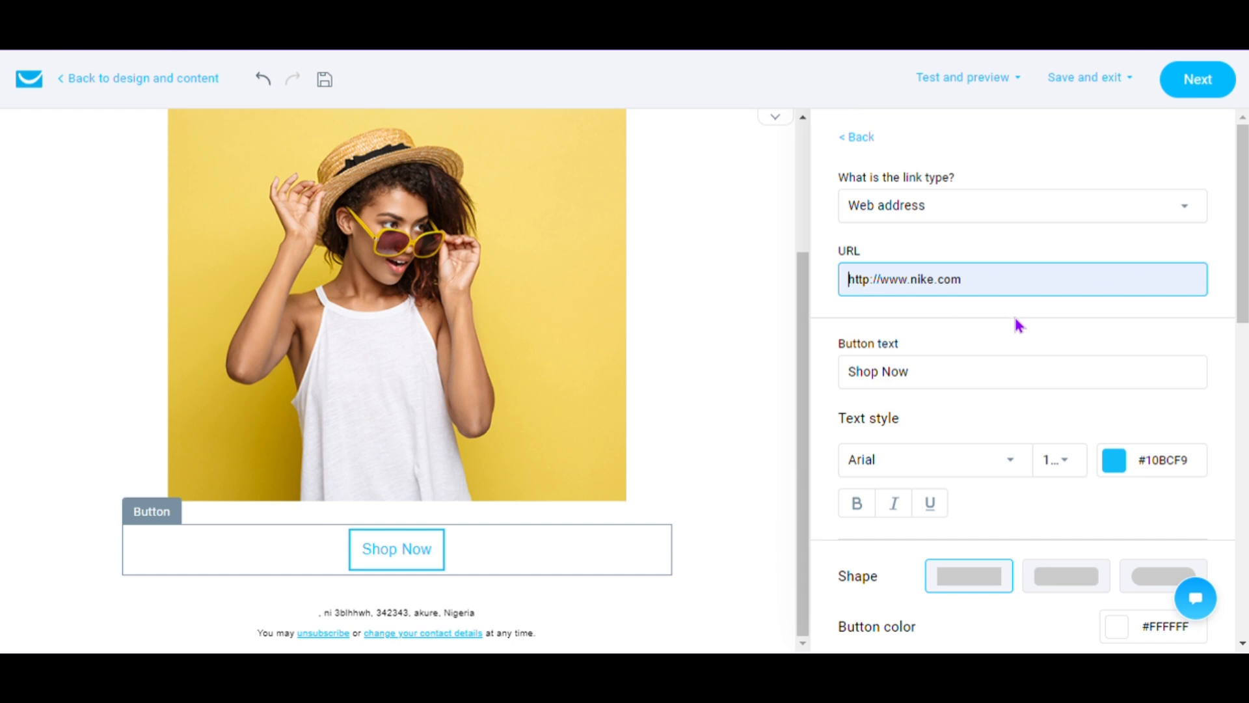
click(876, 137)
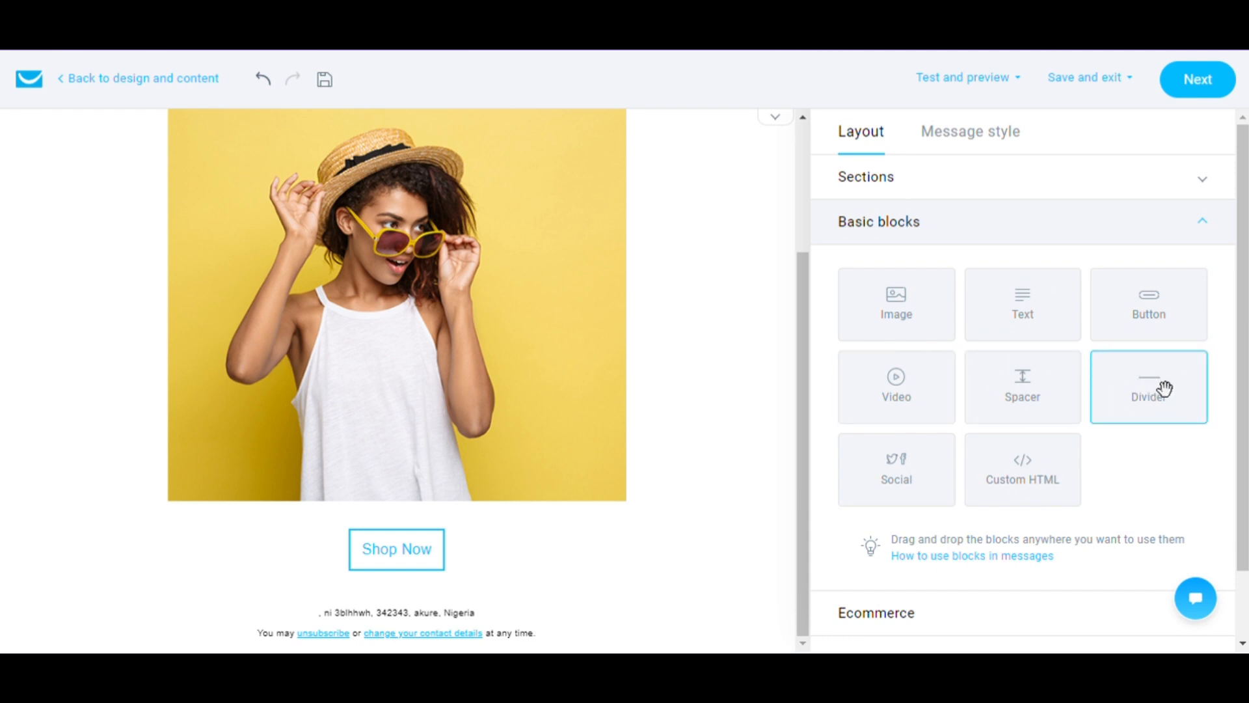
- Add a Divider block below the "Shop Now" button and set its line color to #FF5E58
drag(1164, 388, 419, 593)
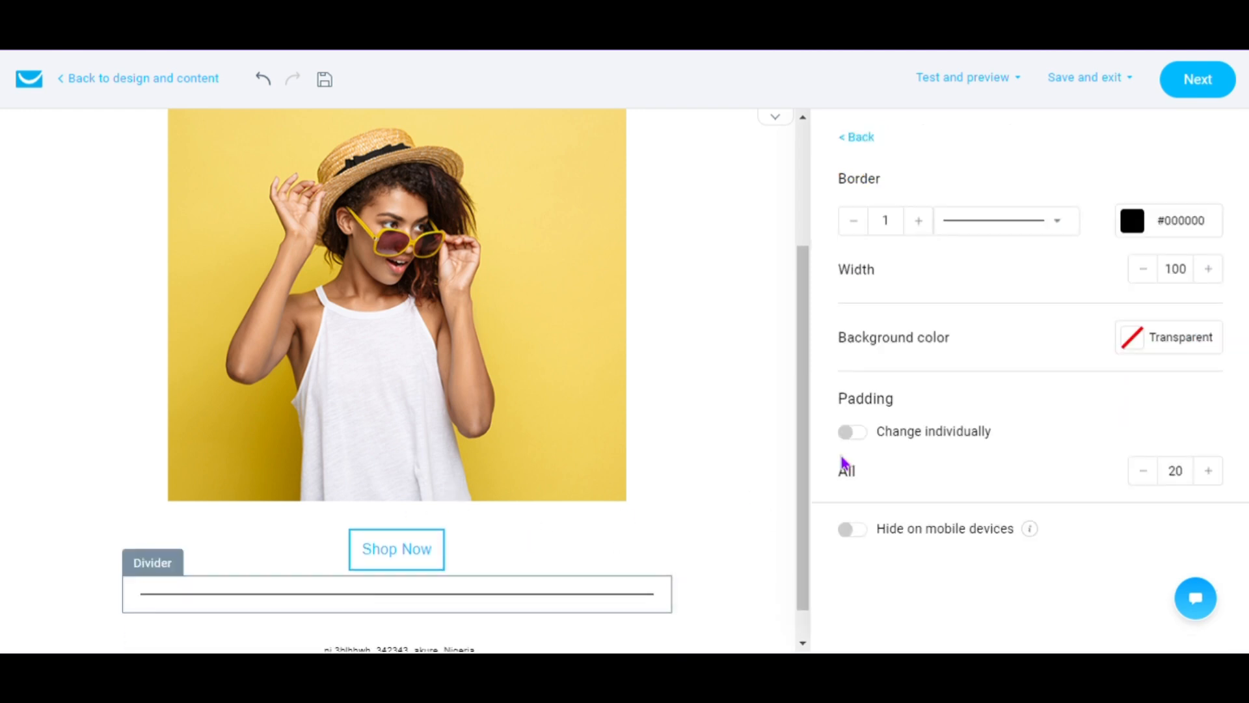
click(856, 138)
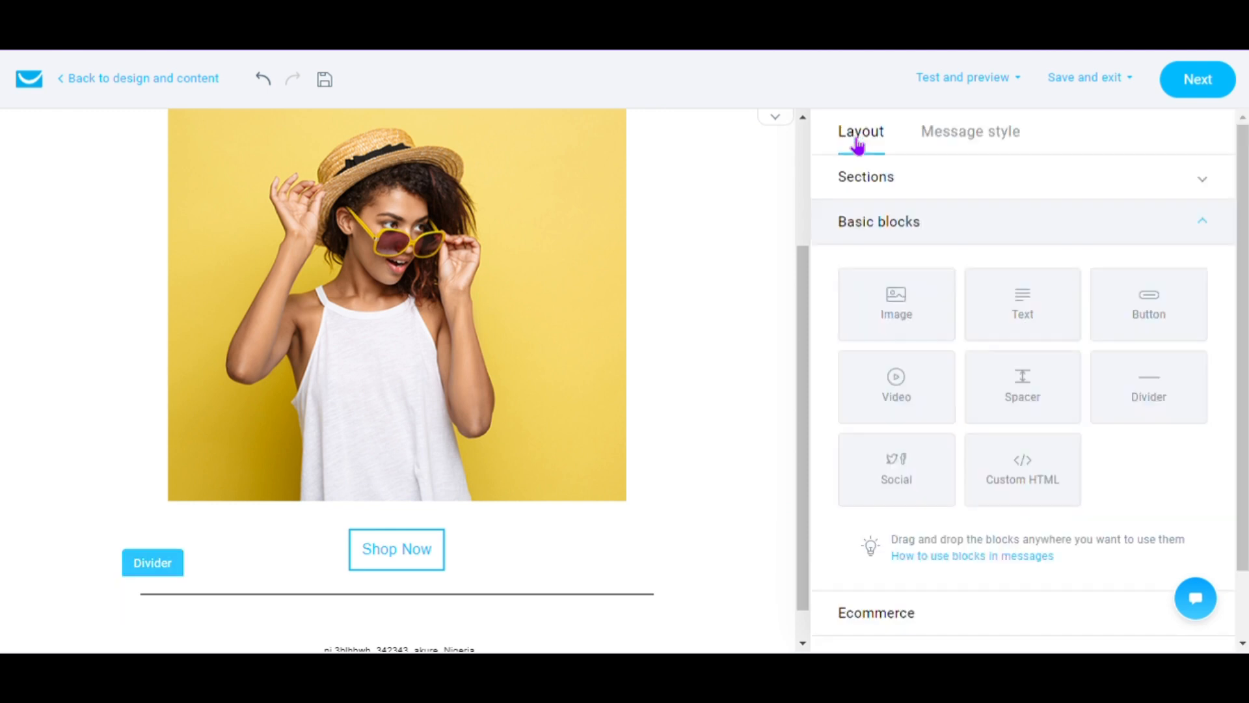
mouse_move(594, 608)
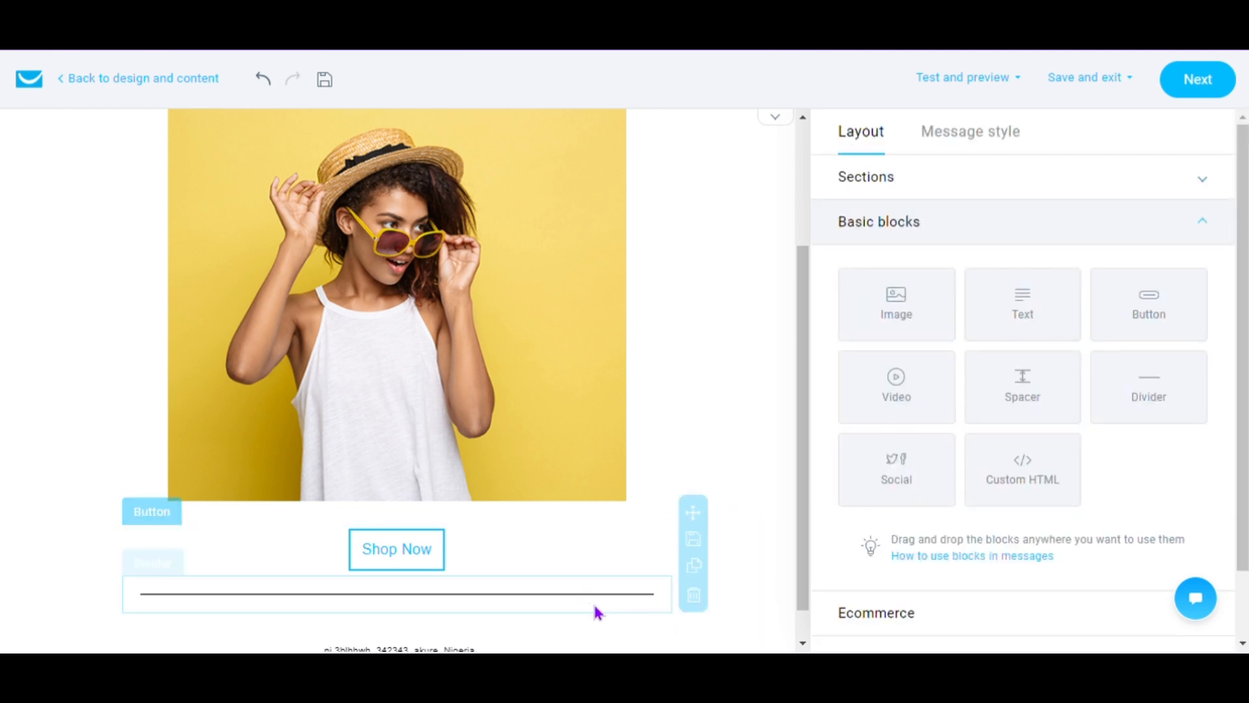
click(645, 596)
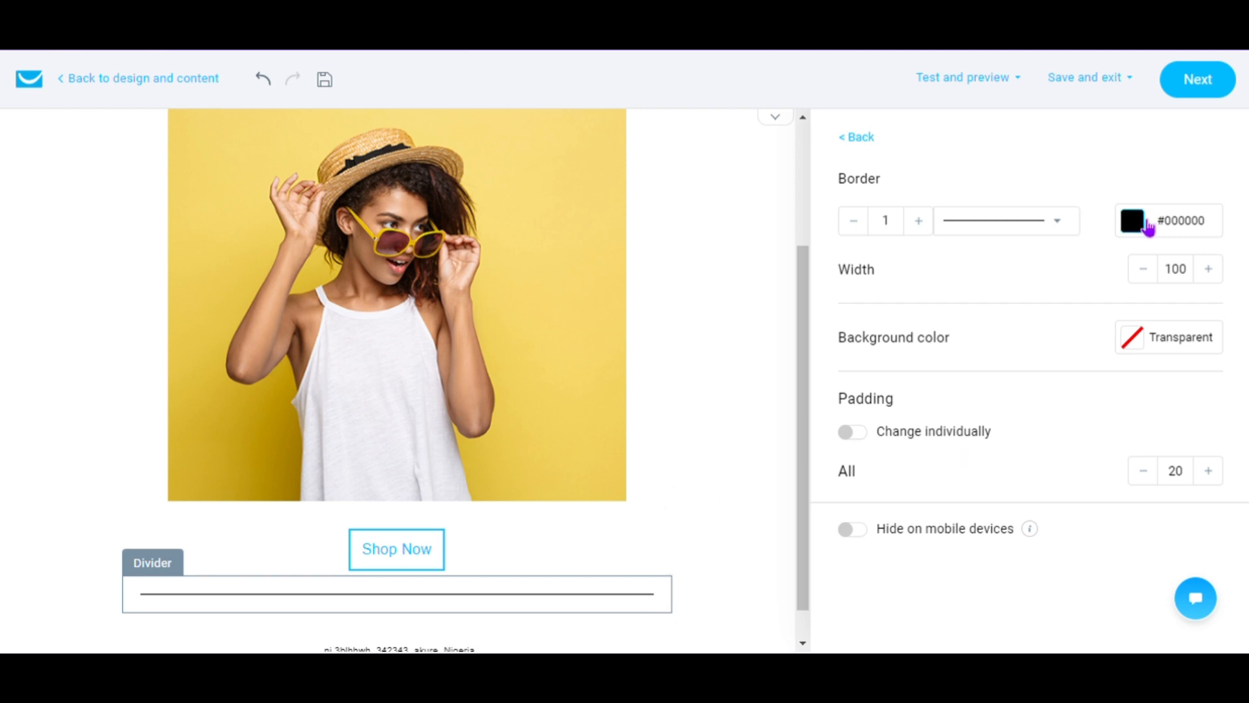
click(1146, 223)
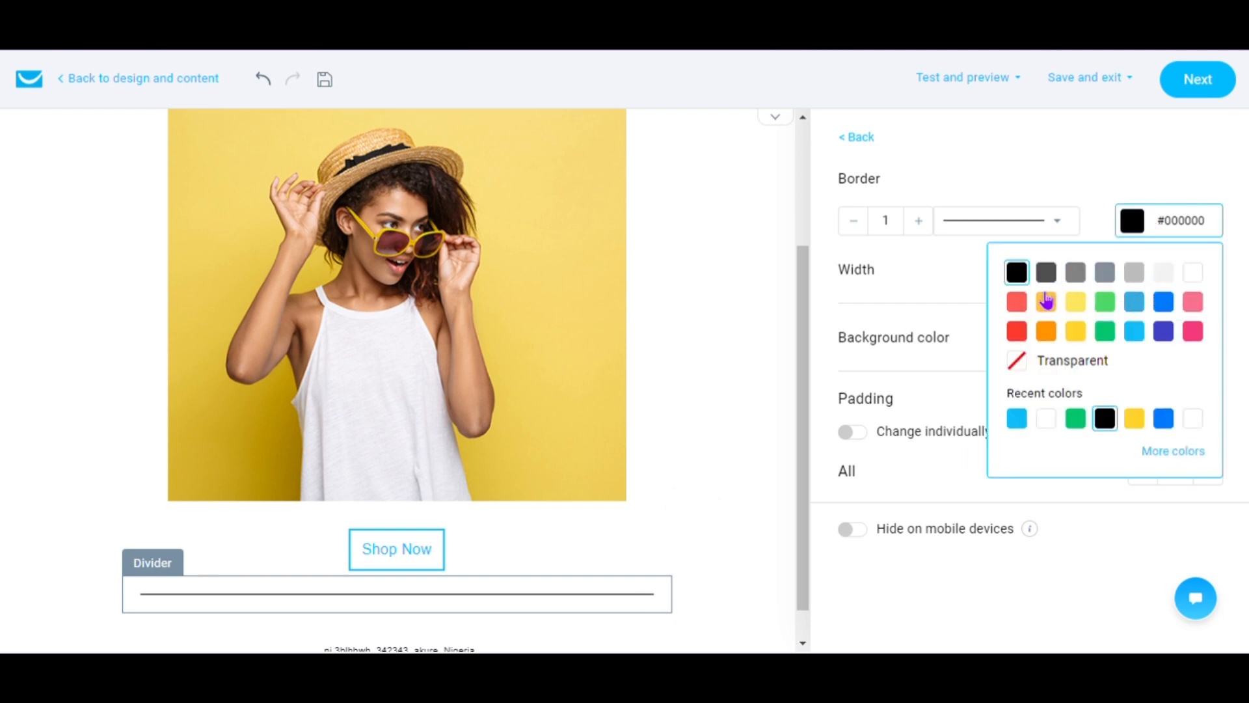
click(1021, 303)
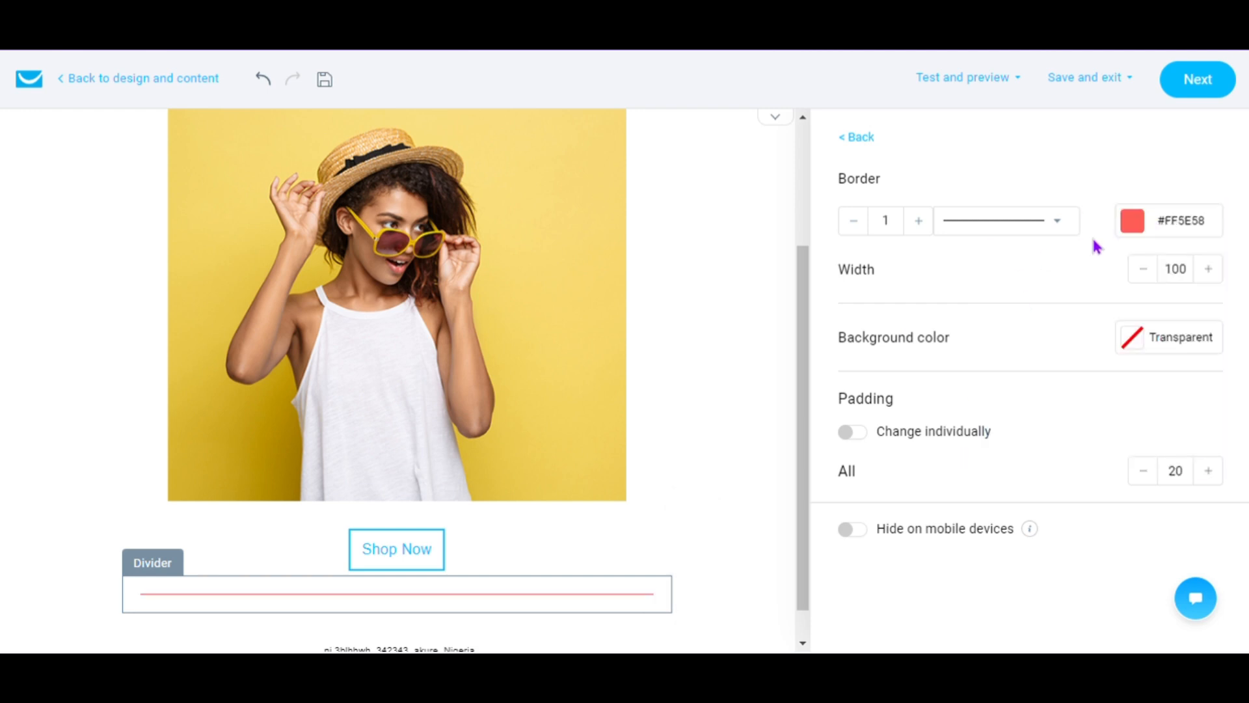
click(1146, 225)
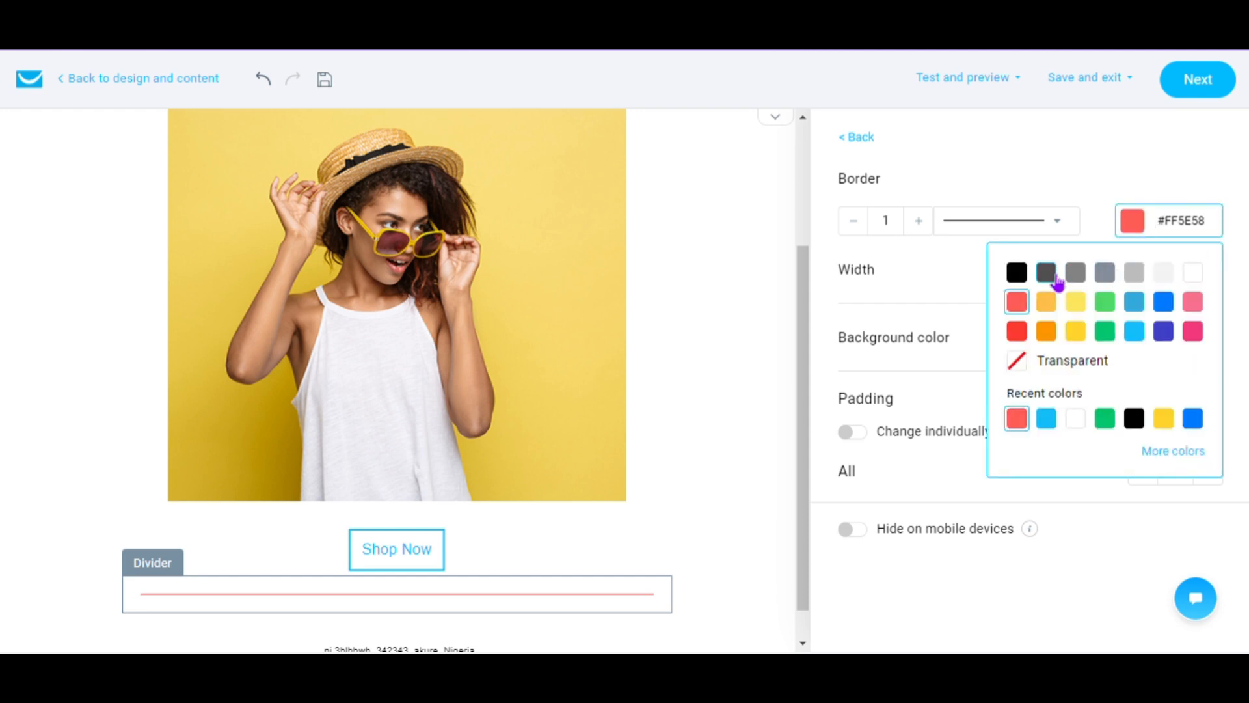
click(1061, 225)
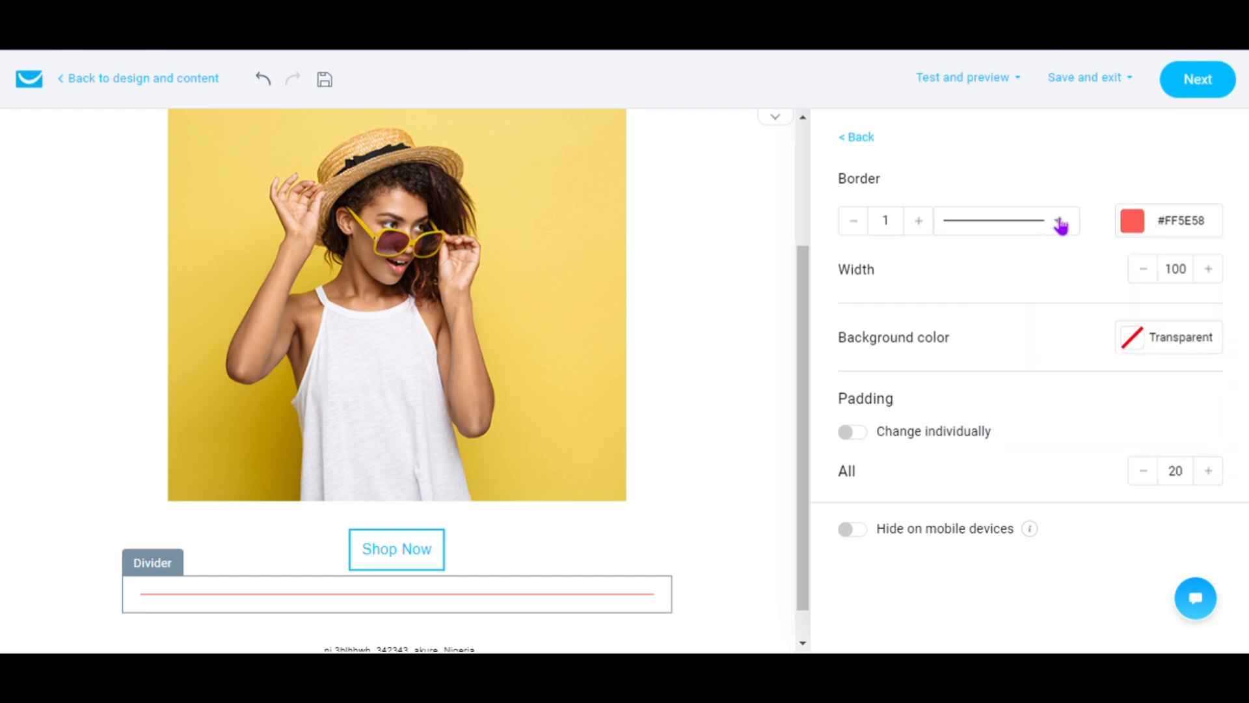
- Make the divider's line dashed with a thickness of 4, and delete the Divider block
click(1061, 225)
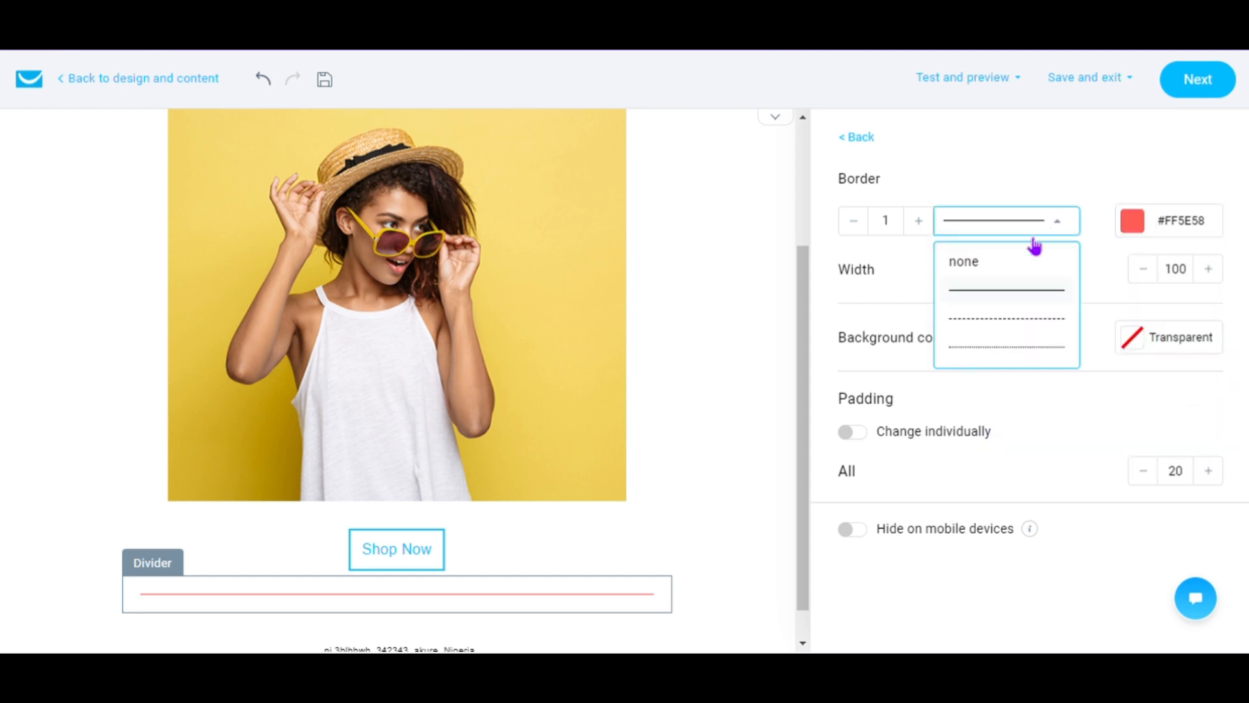
click(996, 317)
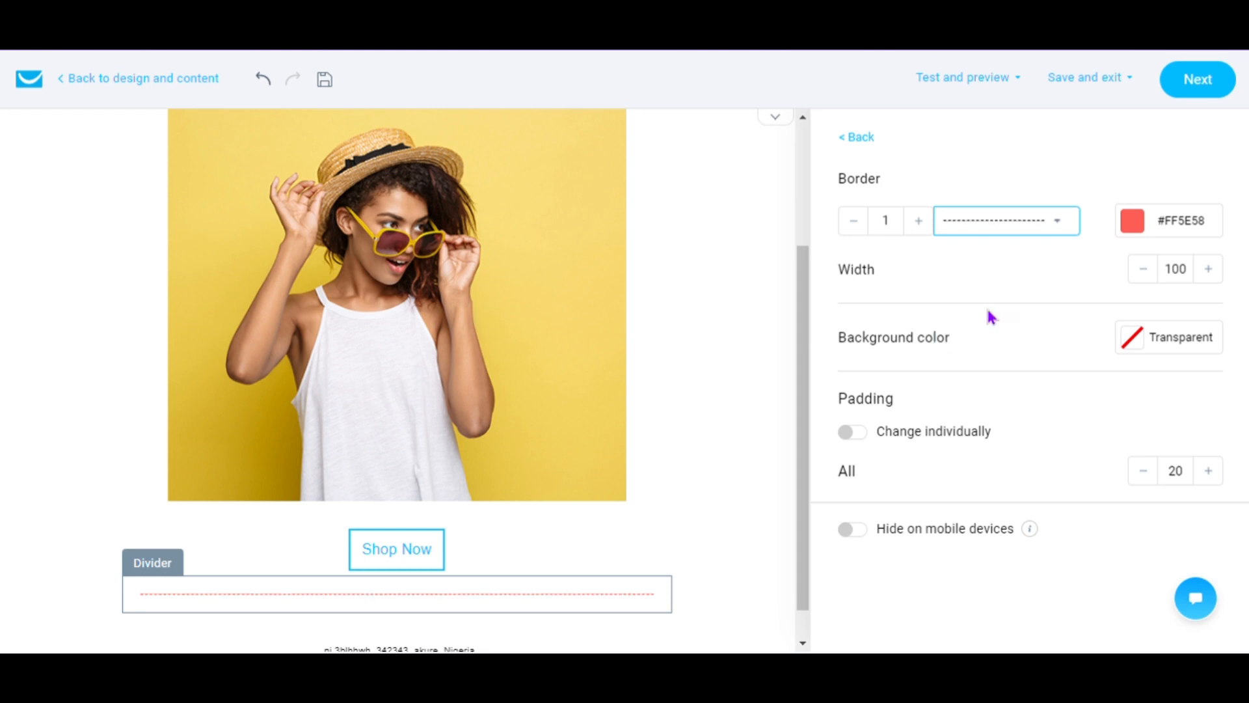
click(929, 221)
click(929, 221)
click(929, 221)
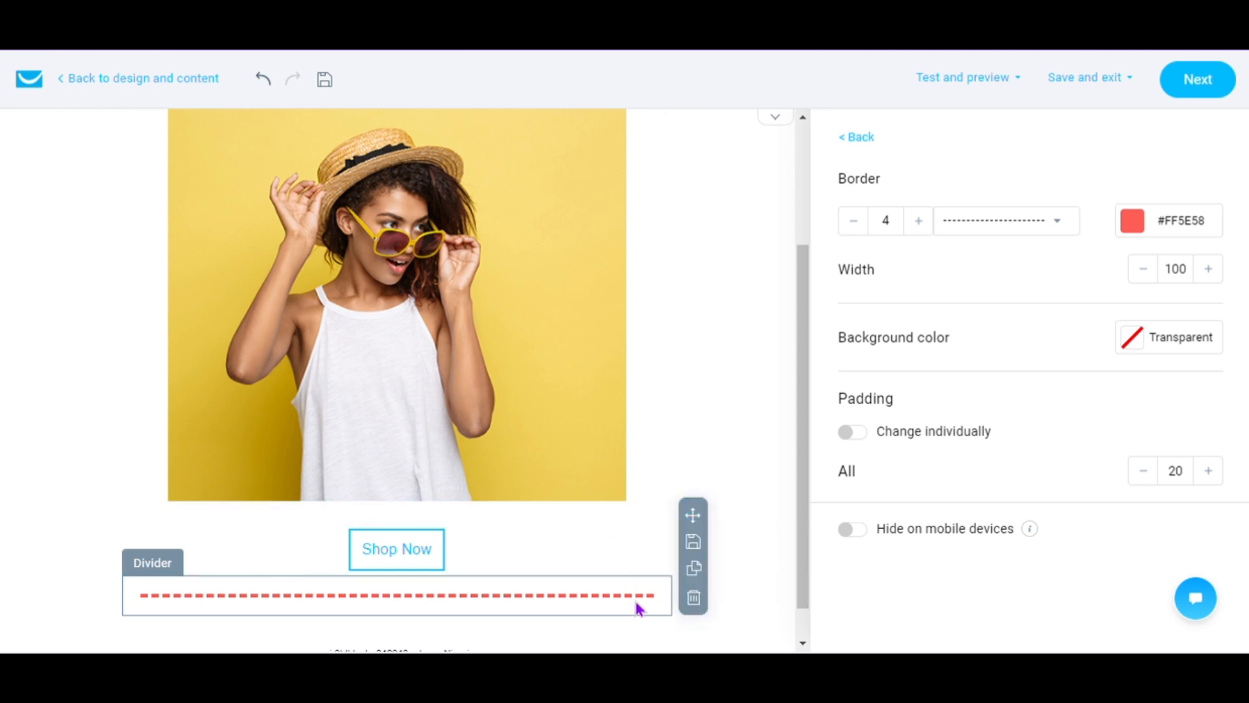
click(694, 599)
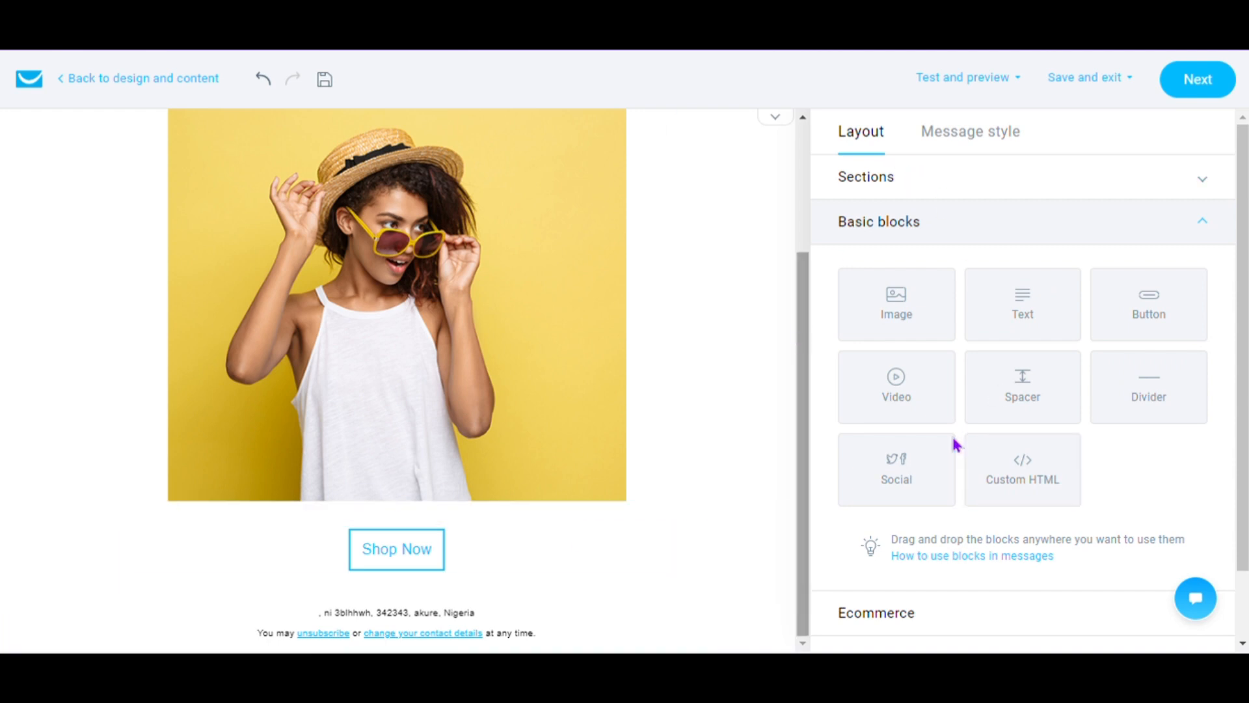
- Add a Social block below the "Shop Now" button and remove its Facebook and Twitter entries
drag(906, 480, 416, 594)
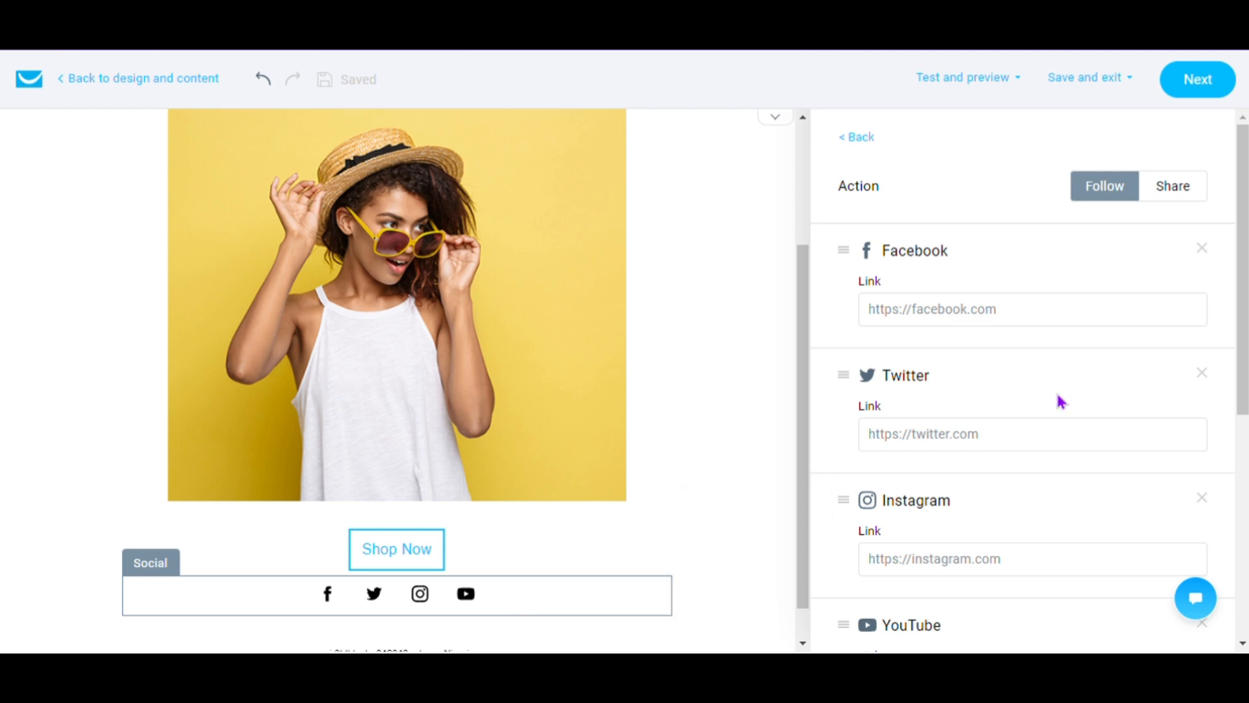
click(994, 307)
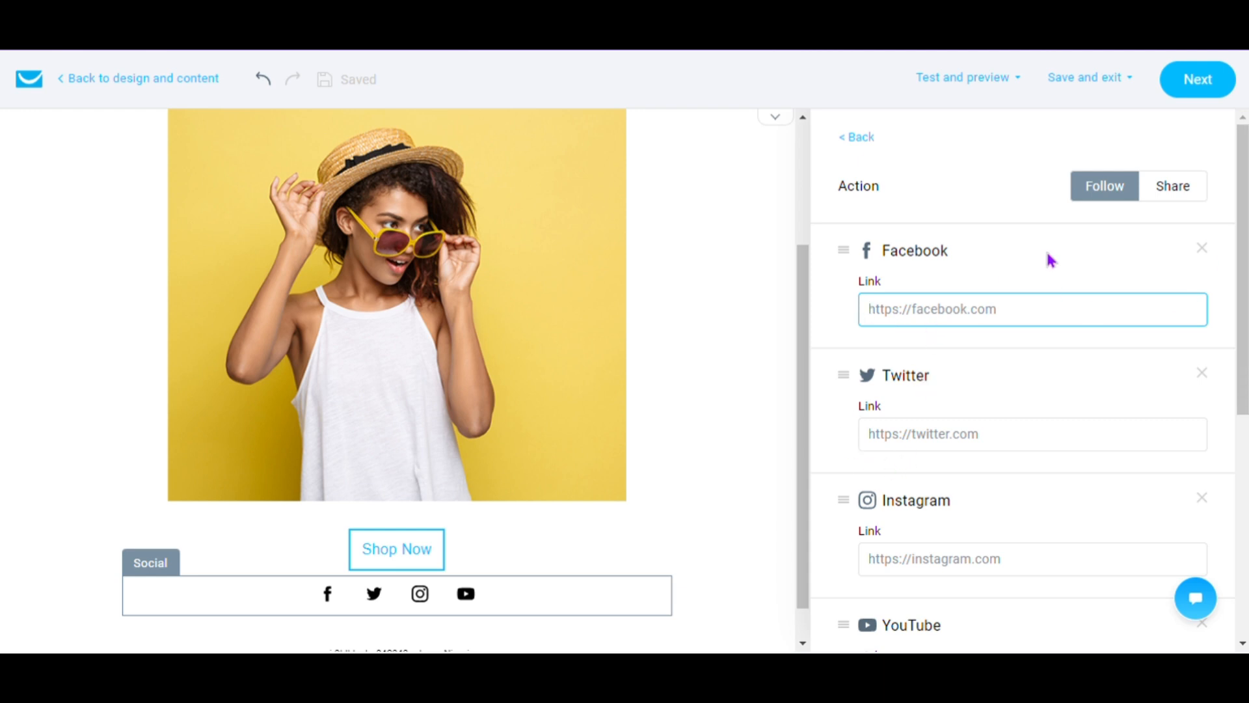
click(1202, 249)
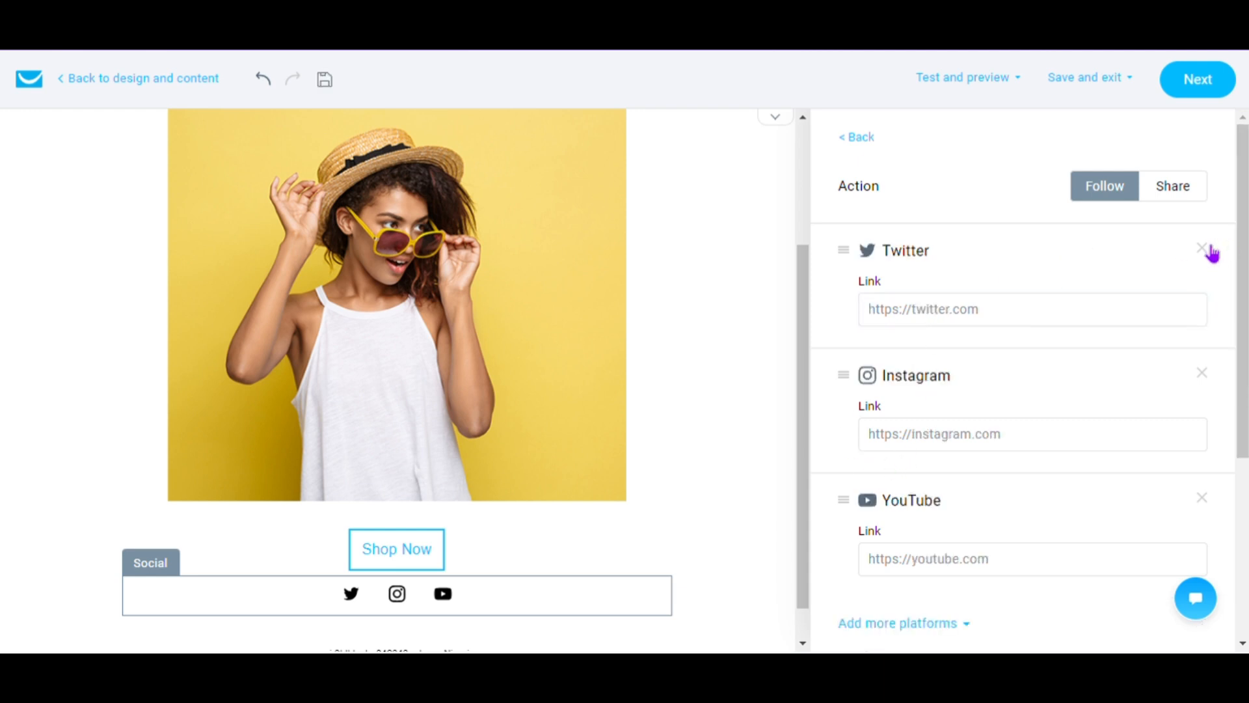
mouse_move(373, 603)
click(1209, 250)
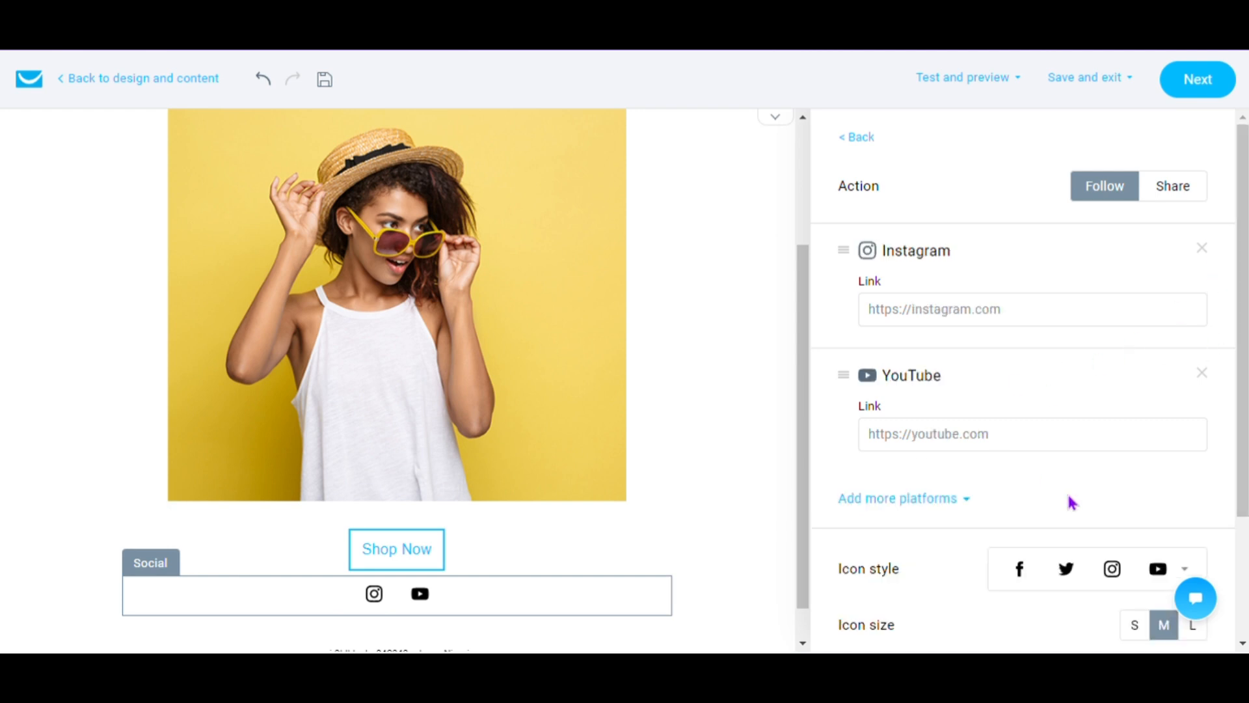
- Change the Social block's icon style to the colored icons inside thin outlined circles
drag(1242, 381, 1236, 505)
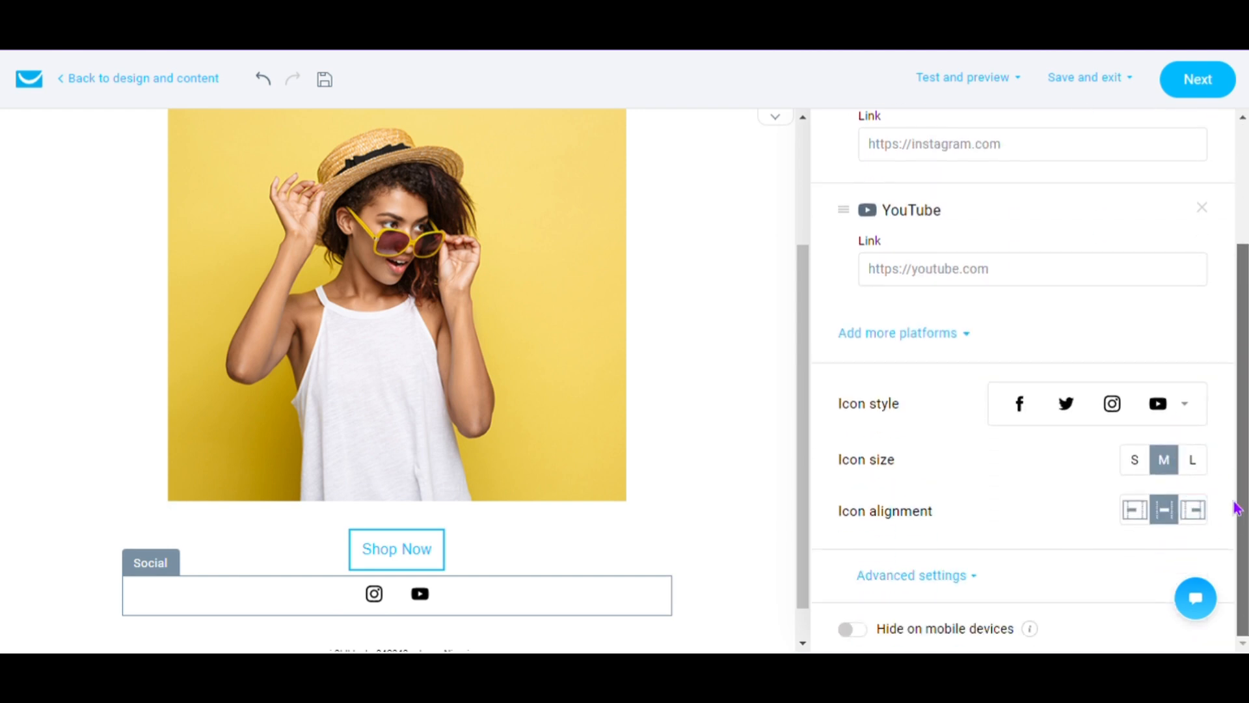
click(1183, 408)
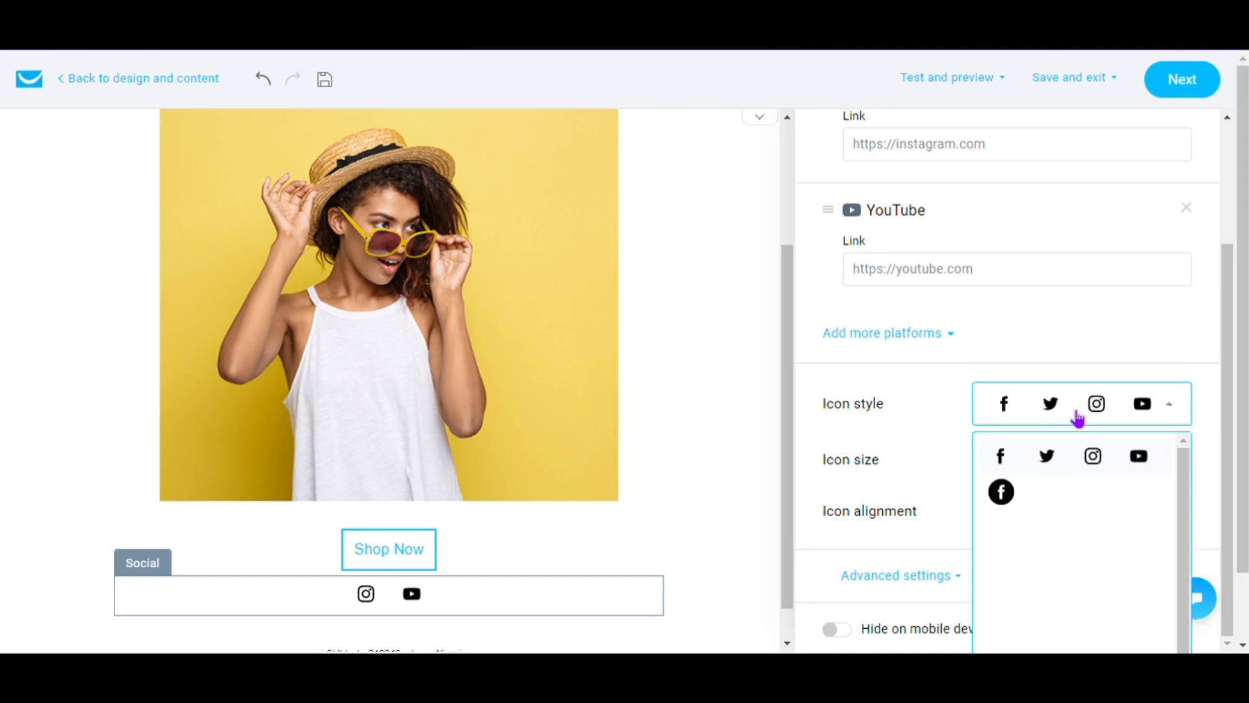
click(1045, 486)
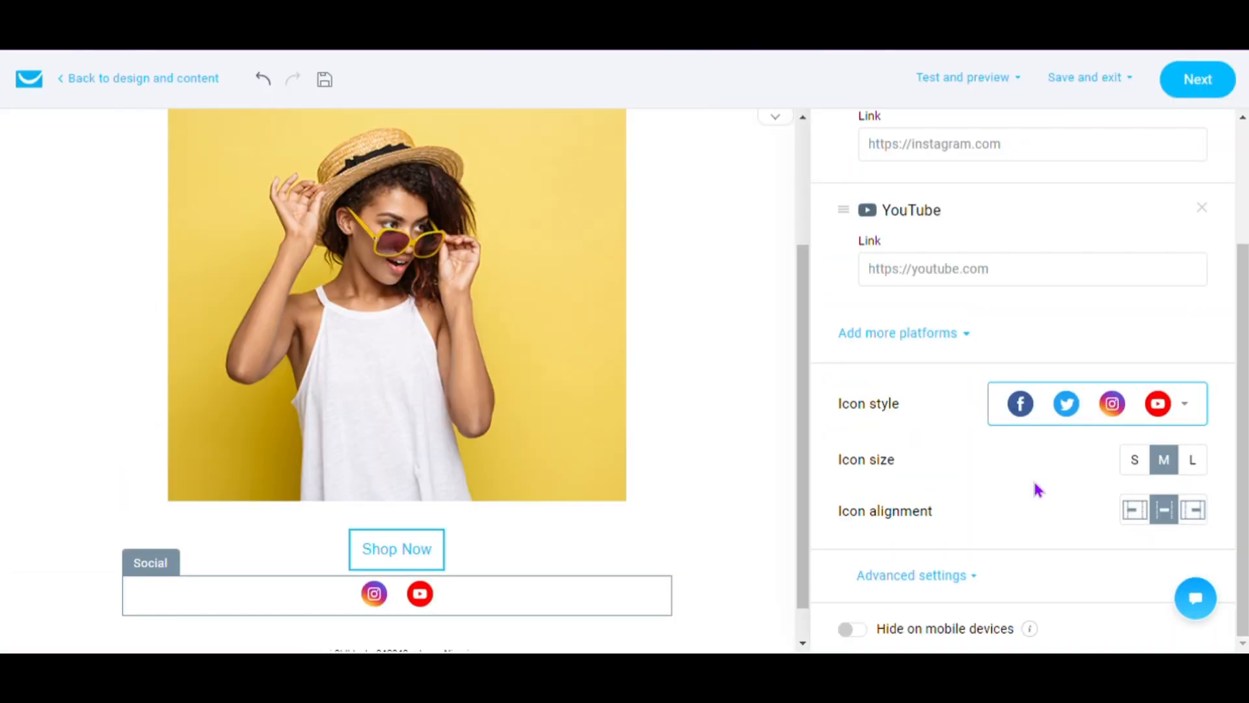
click(1183, 404)
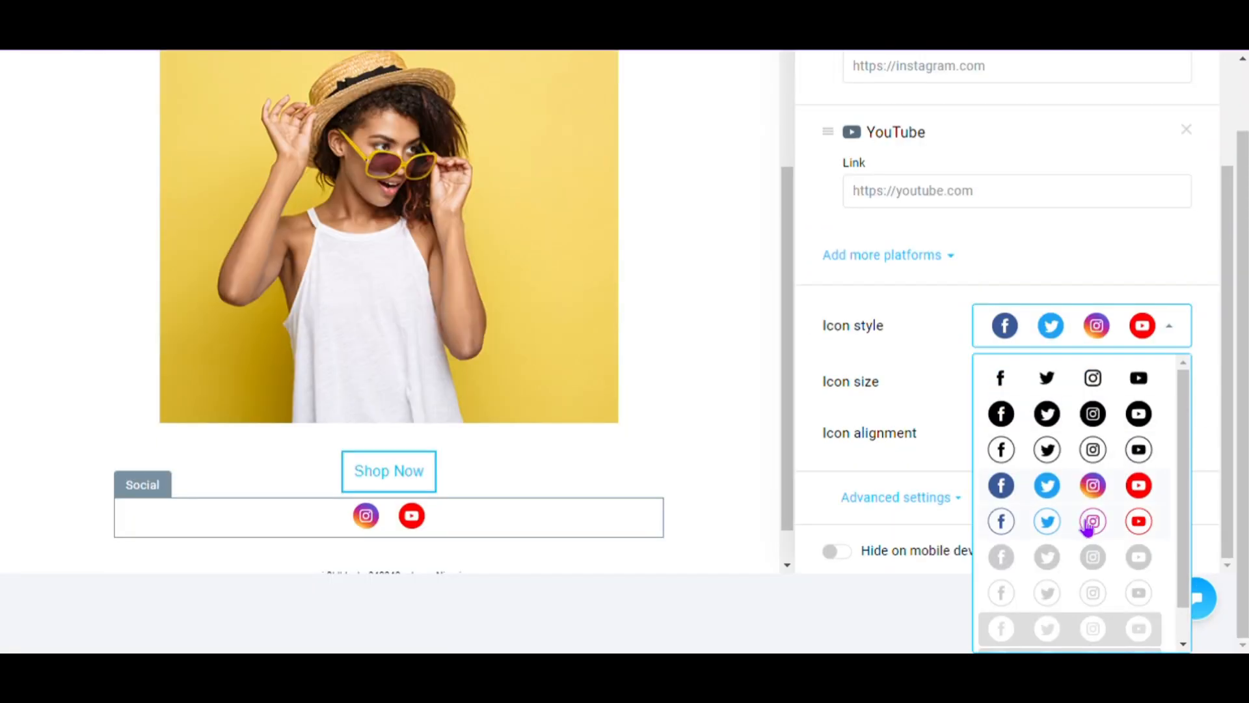
click(1088, 525)
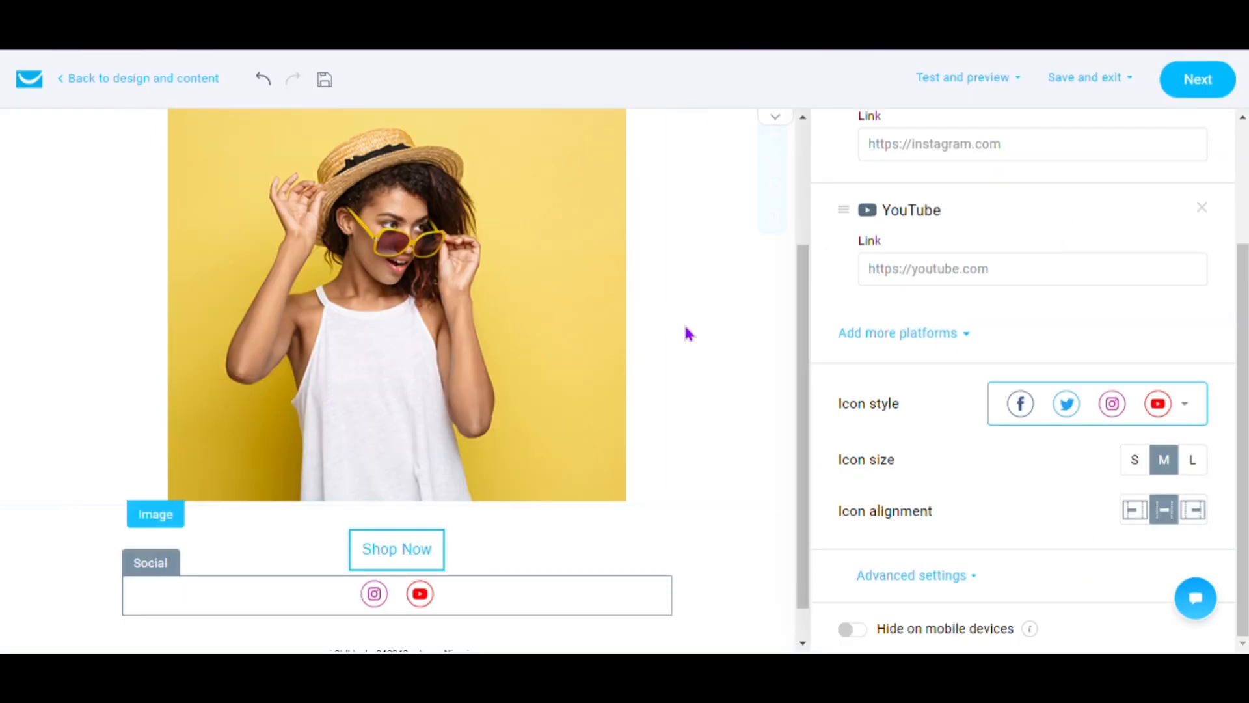
- Examine the product photo's image settings, including its size, alternative text and alignment
click(737, 357)
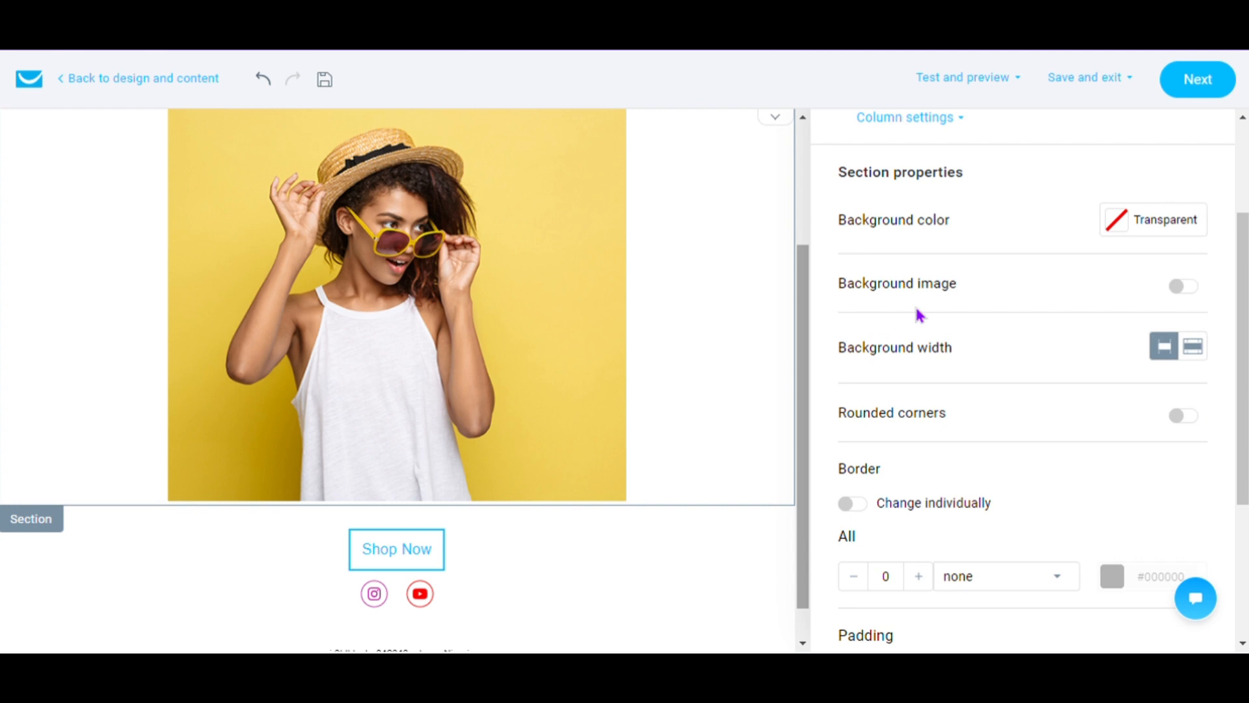
scroll(915, 303, up, 3)
click(891, 140)
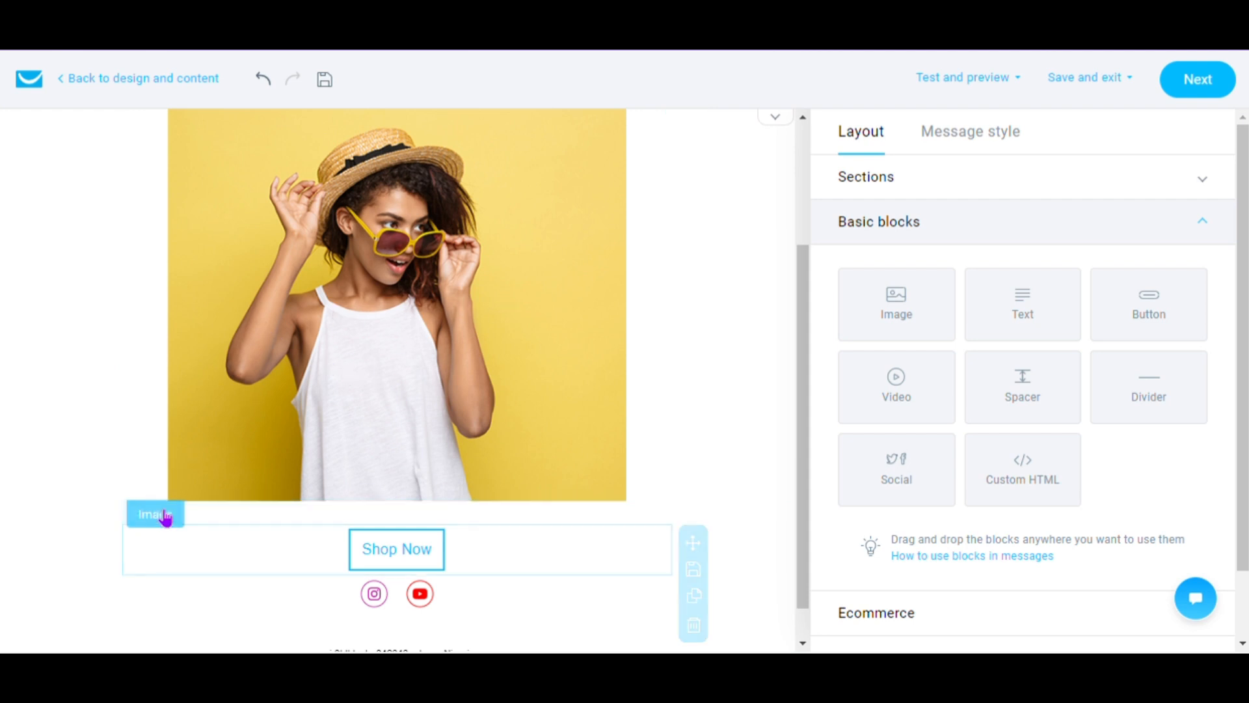
click(209, 397)
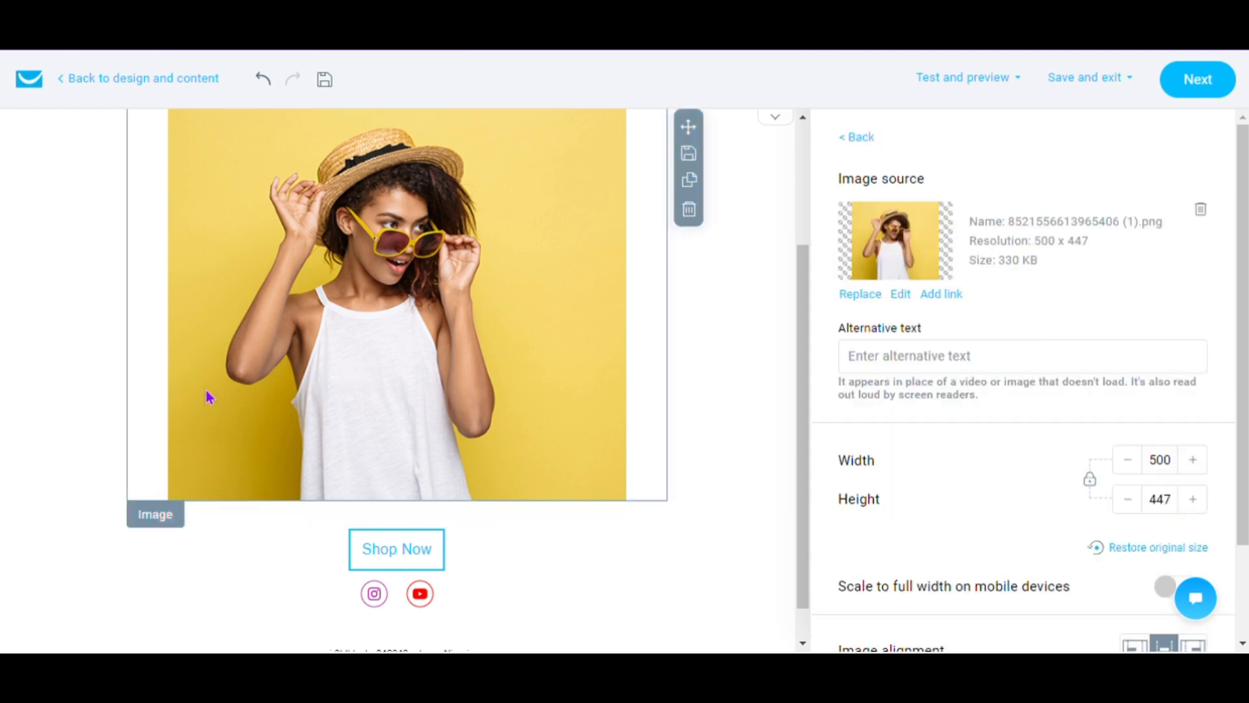
scroll(1022, 391, down, 3)
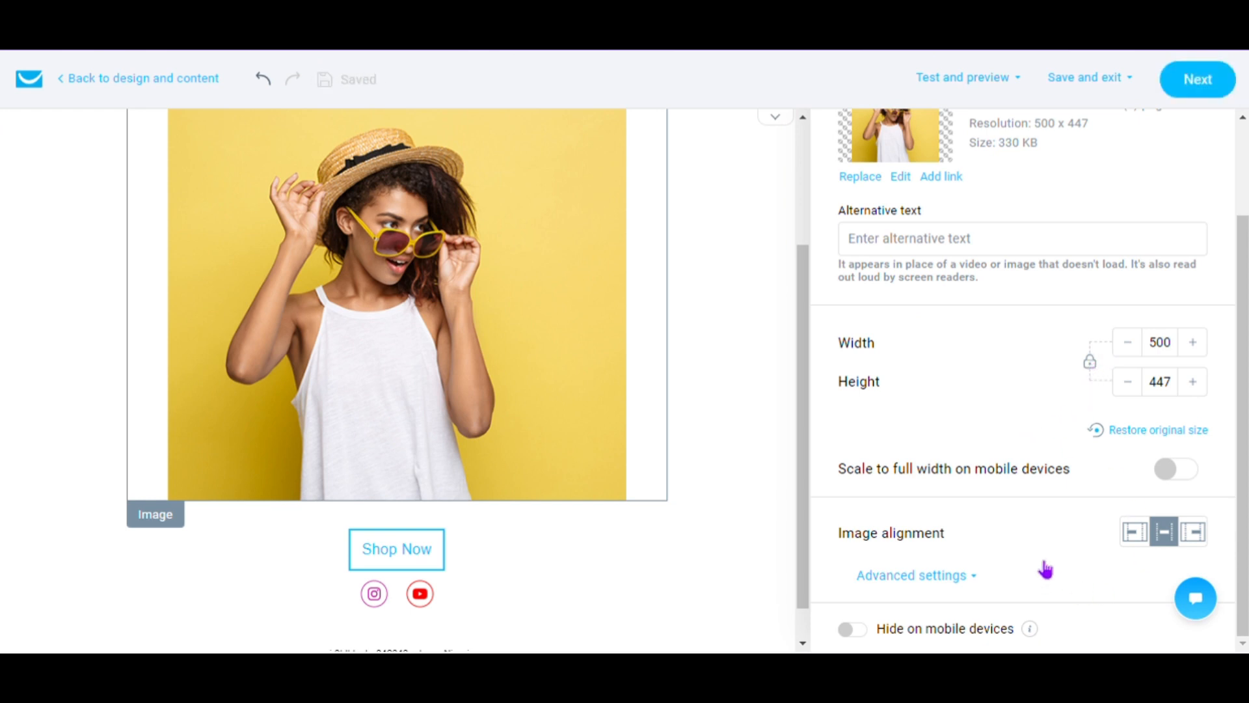
scroll(1093, 529, up, 3)
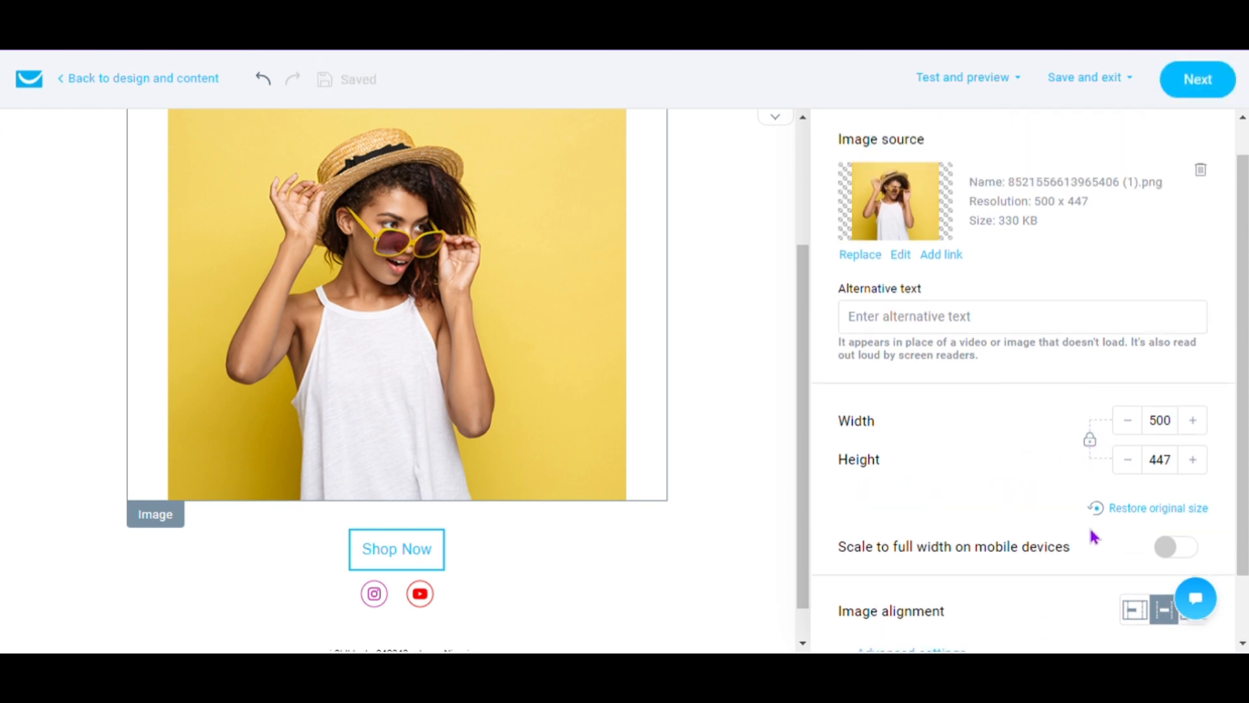
- Try #BDBDBD as the background color of the section containing the product photo, and set it to white #FFFFFF
click(74, 315)
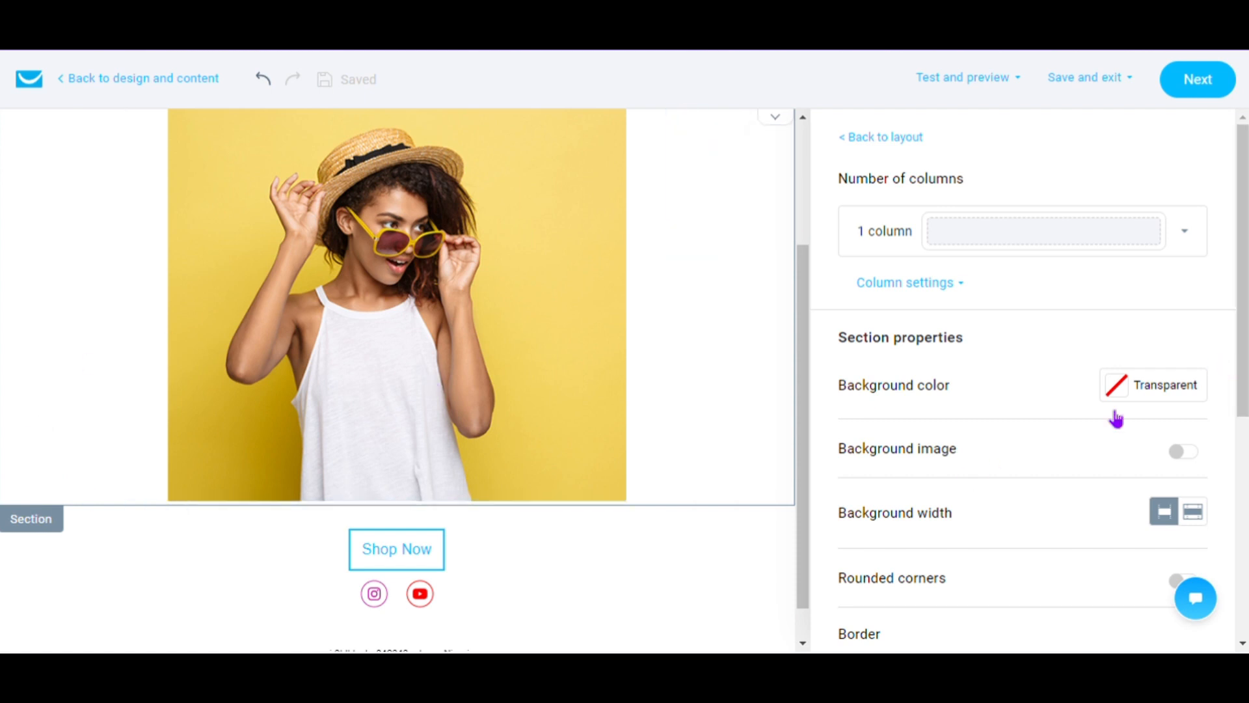
click(1135, 390)
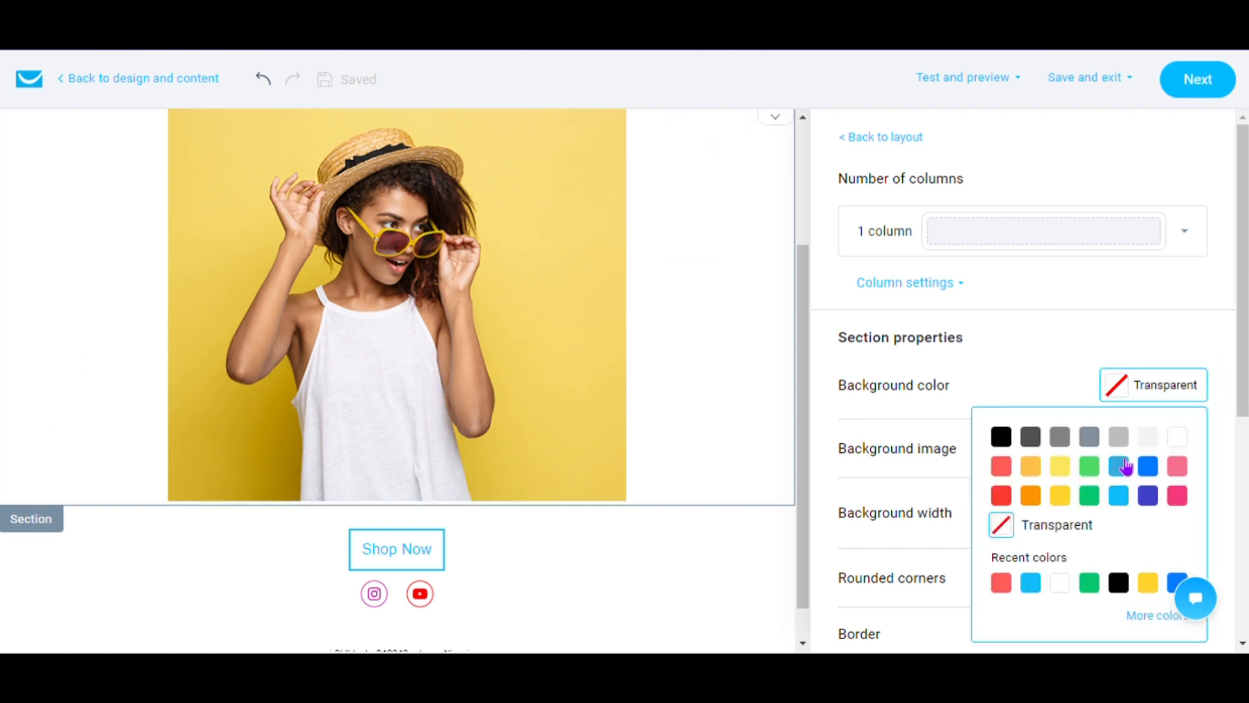
click(1120, 437)
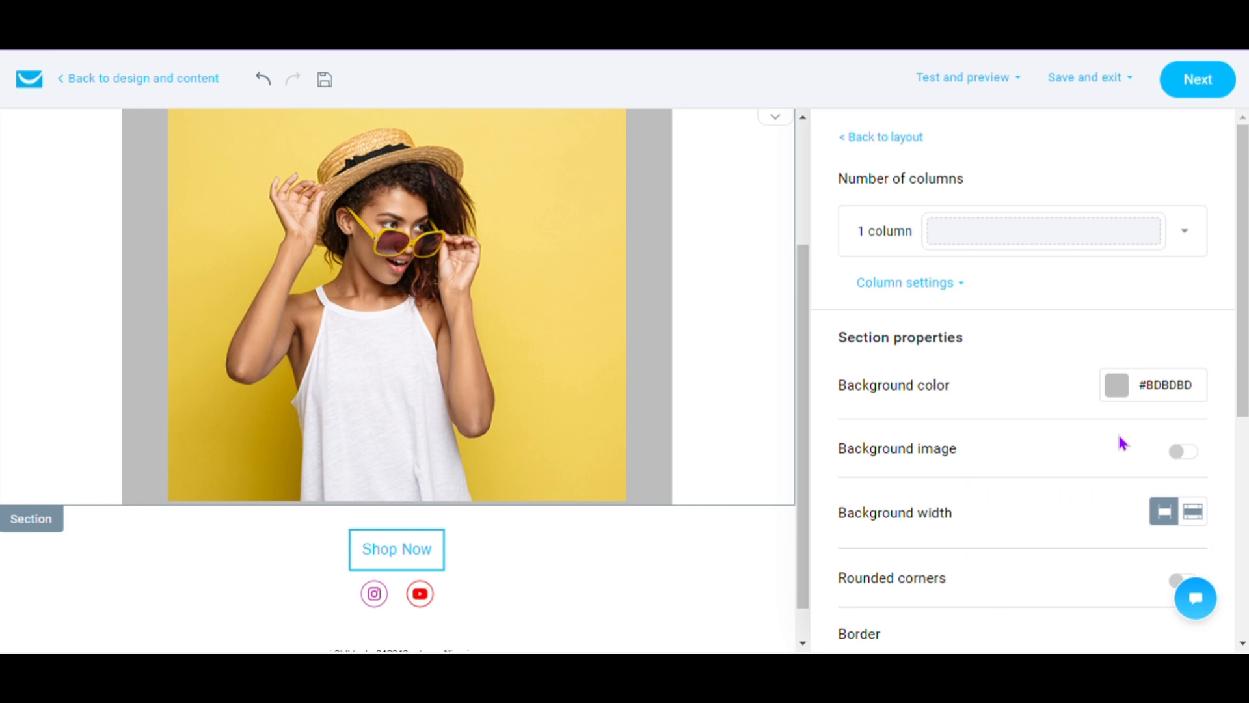
click(1126, 391)
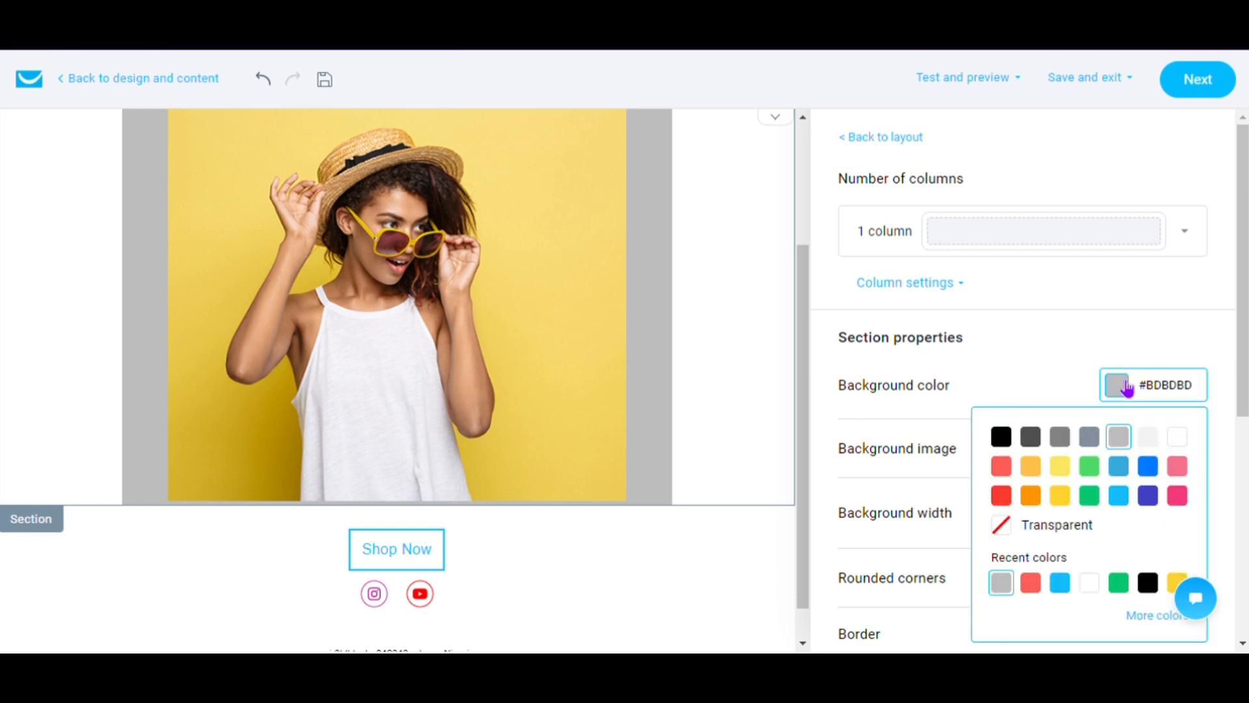
click(1179, 435)
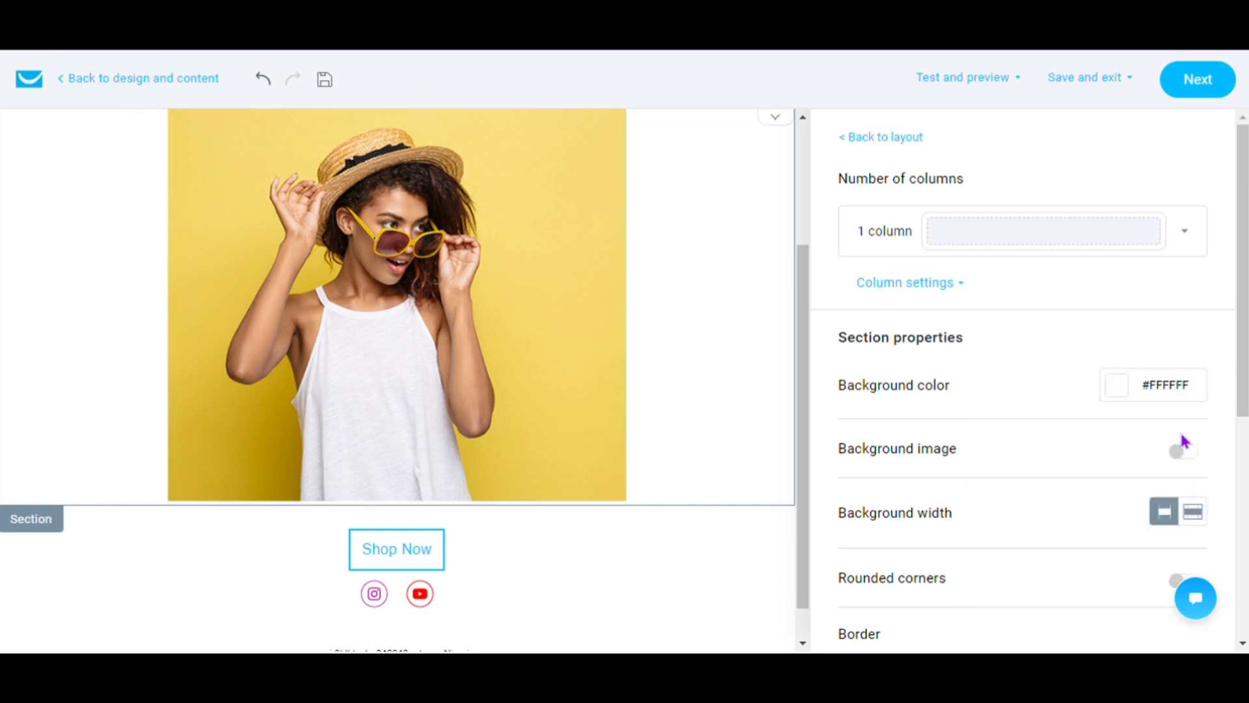
- Turn on the background image option for the photo's section, review its border, padding and mobile settings, and return to the layout blocks
scroll(1179, 436, down, 1)
click(1183, 378)
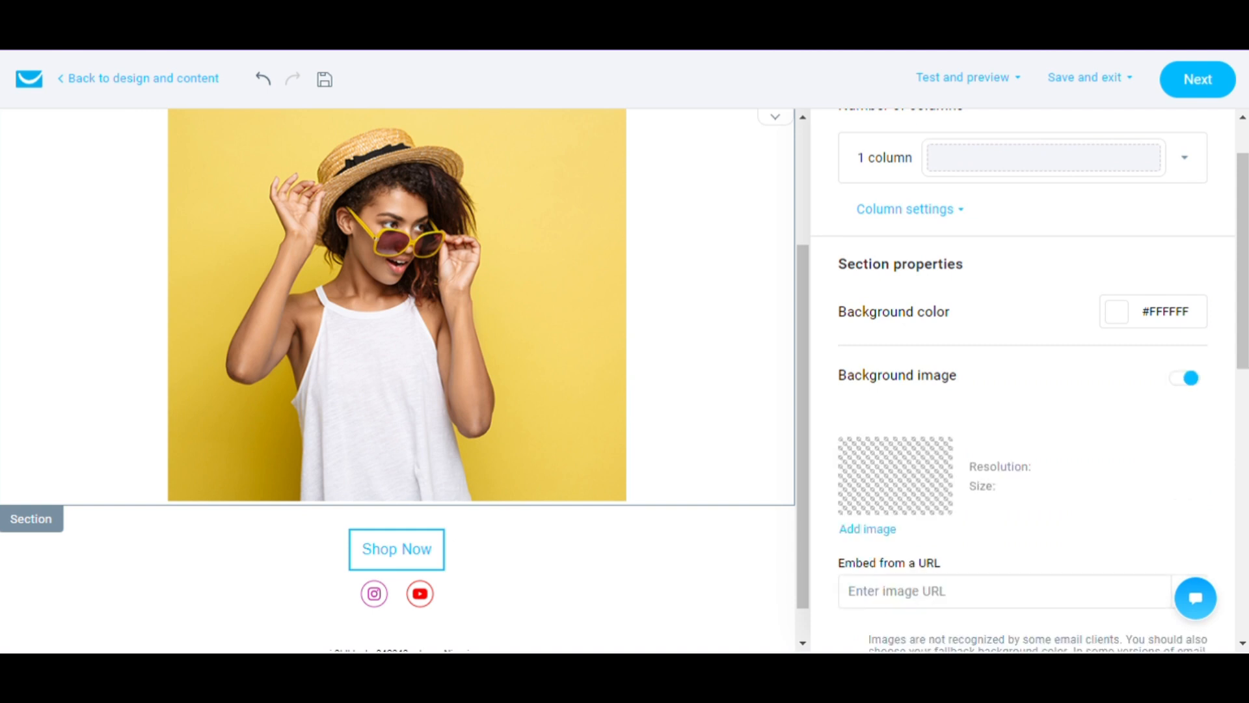
scroll(1031, 378, down, 8)
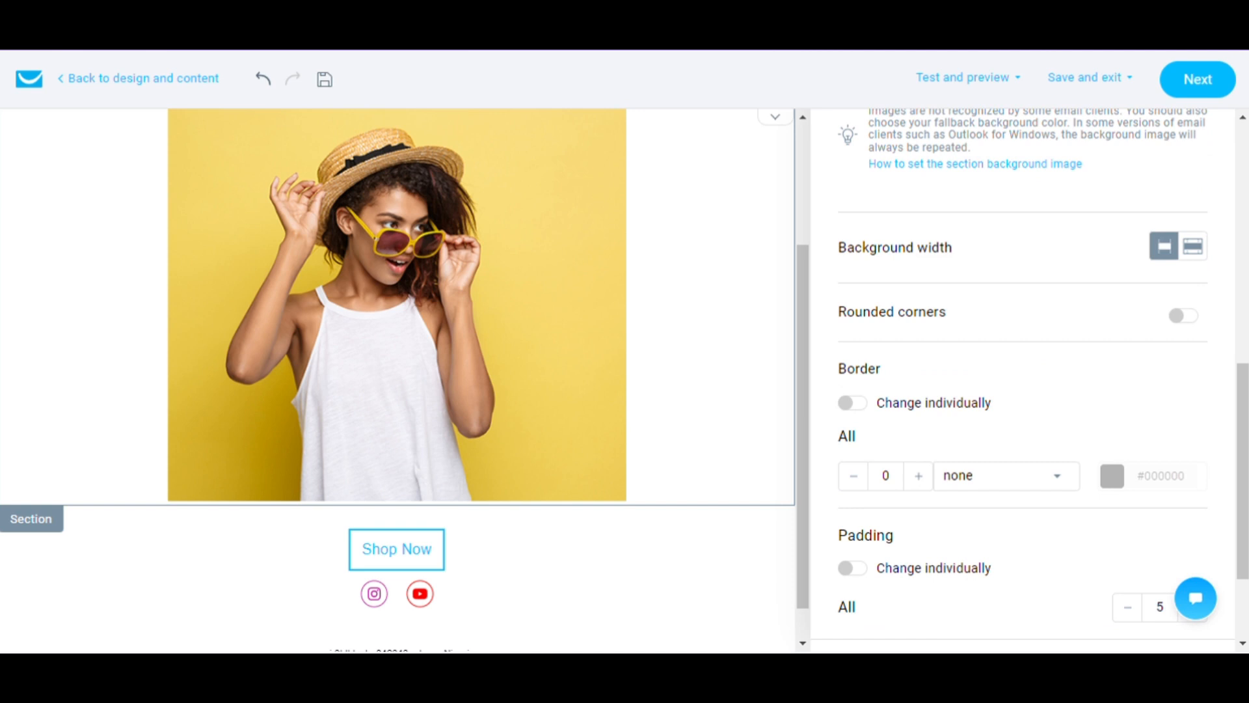
scroll(1030, 389, down, 3)
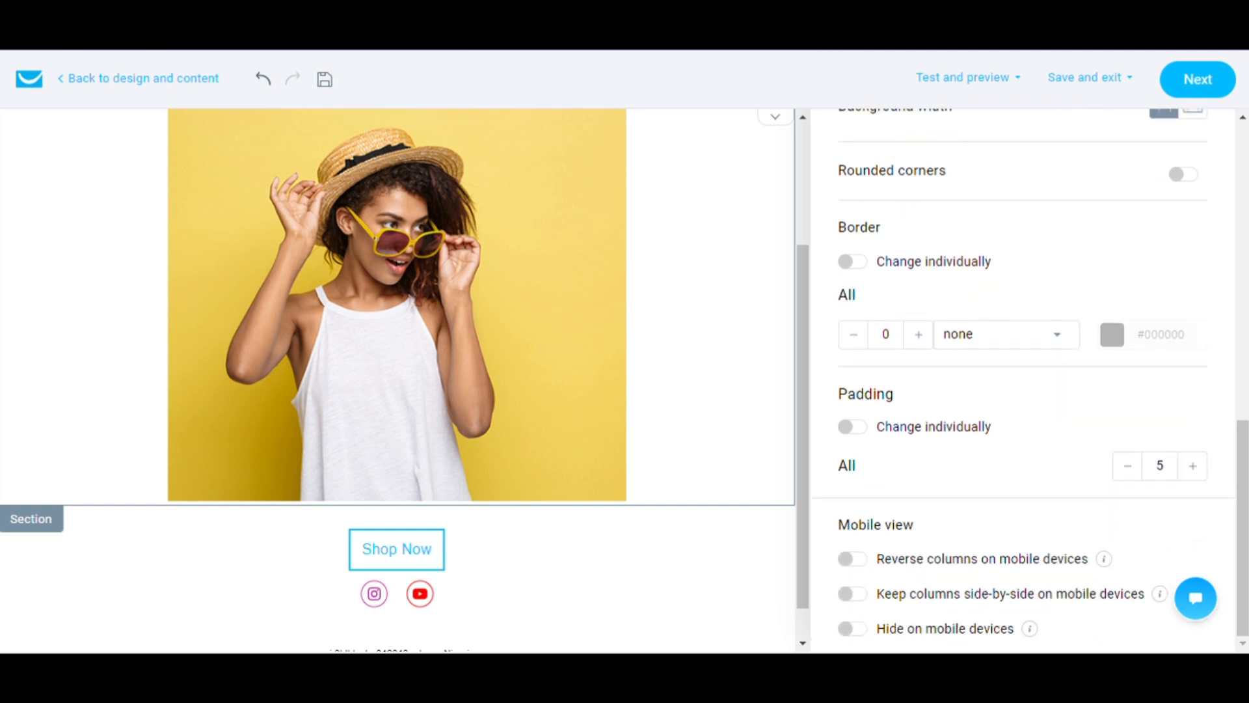
scroll(1022, 379, up, 8)
scroll(1023, 379, down, 8)
scroll(1023, 379, up, 10)
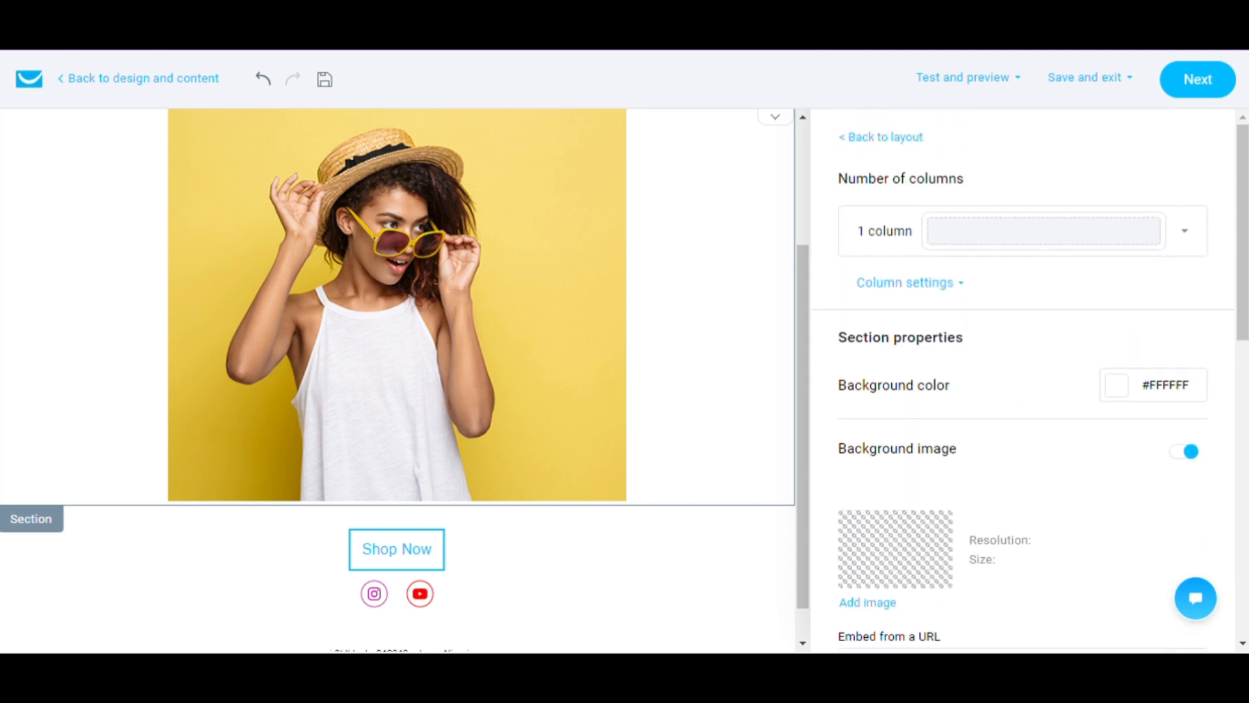
scroll(792, 334, up, 3)
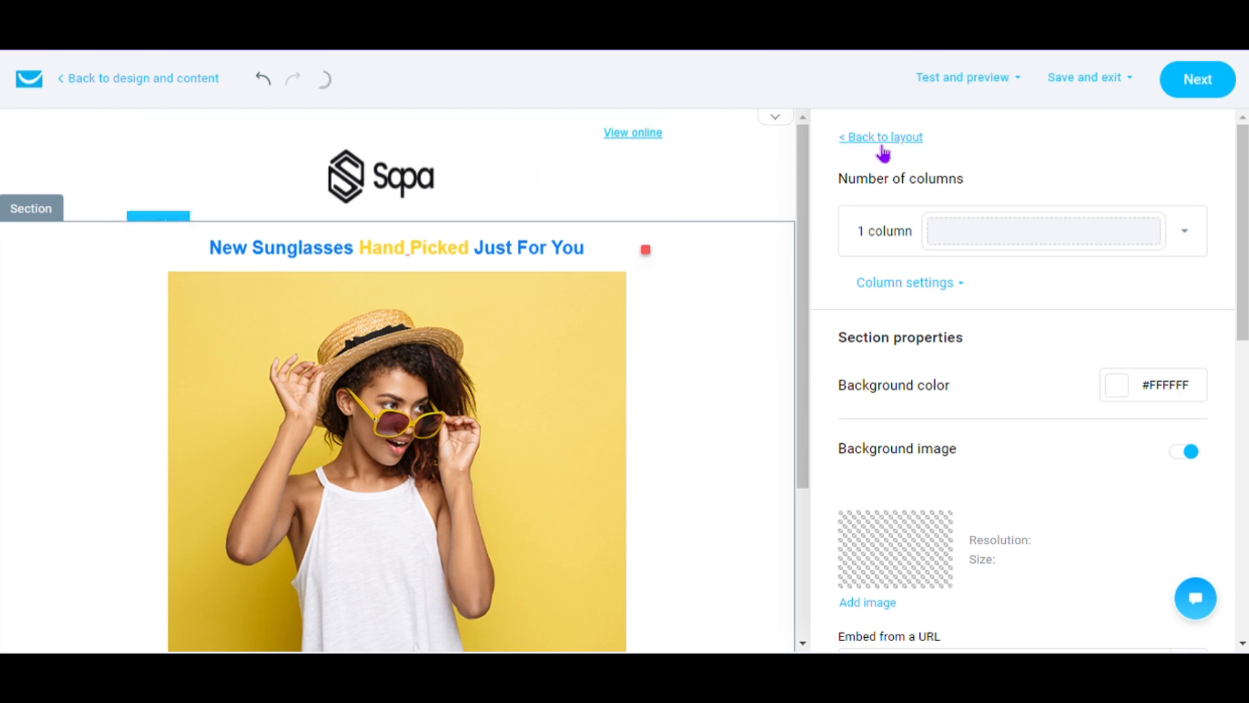
click(860, 139)
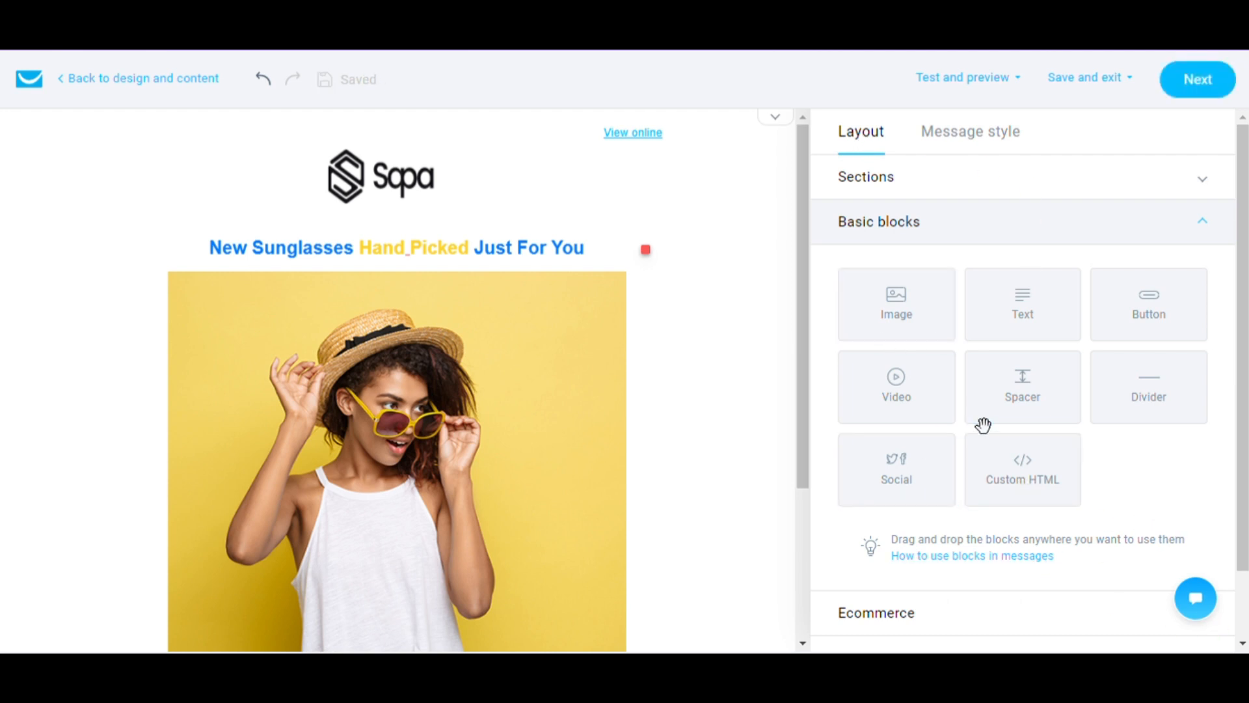
- Add a Spacer block with a height of 46 between the headline and the product photo, and delete it
drag(1037, 409, 425, 341)
mouse_move(393, 276)
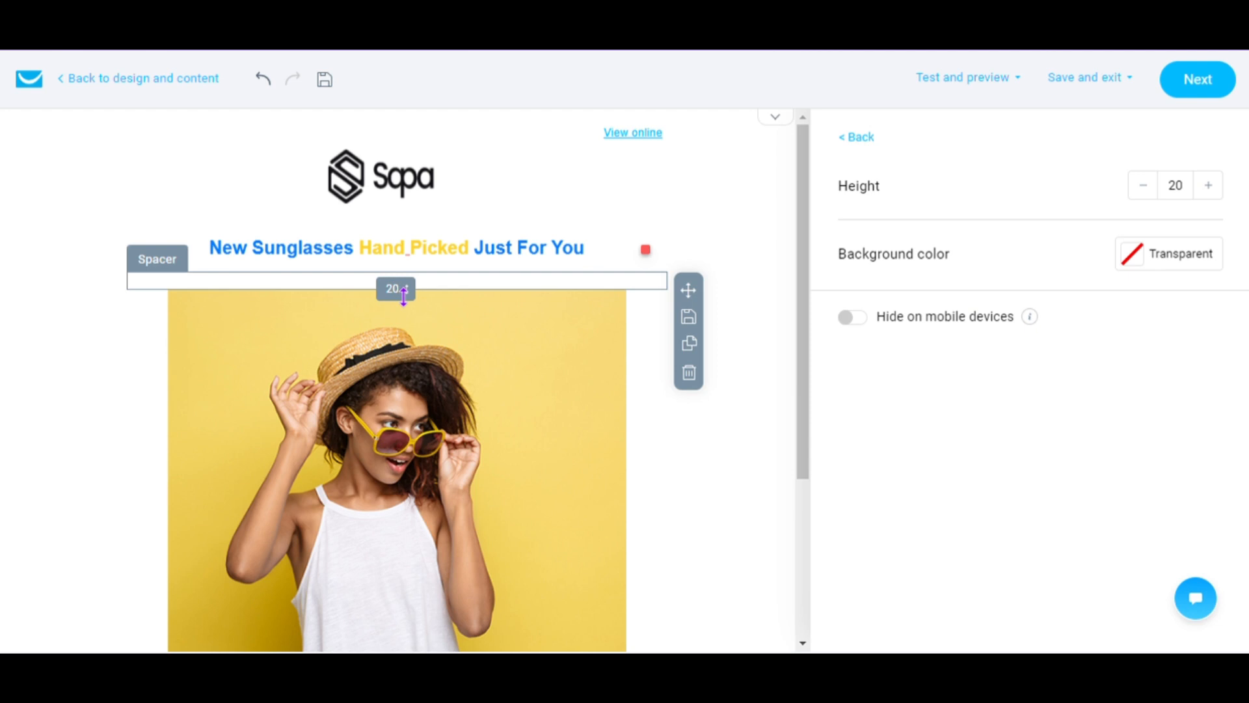
mouse_move(403, 296)
mouse_down()
mouse_move(390, 398)
mouse_move(393, 287)
mouse_move(402, 318)
mouse_up()
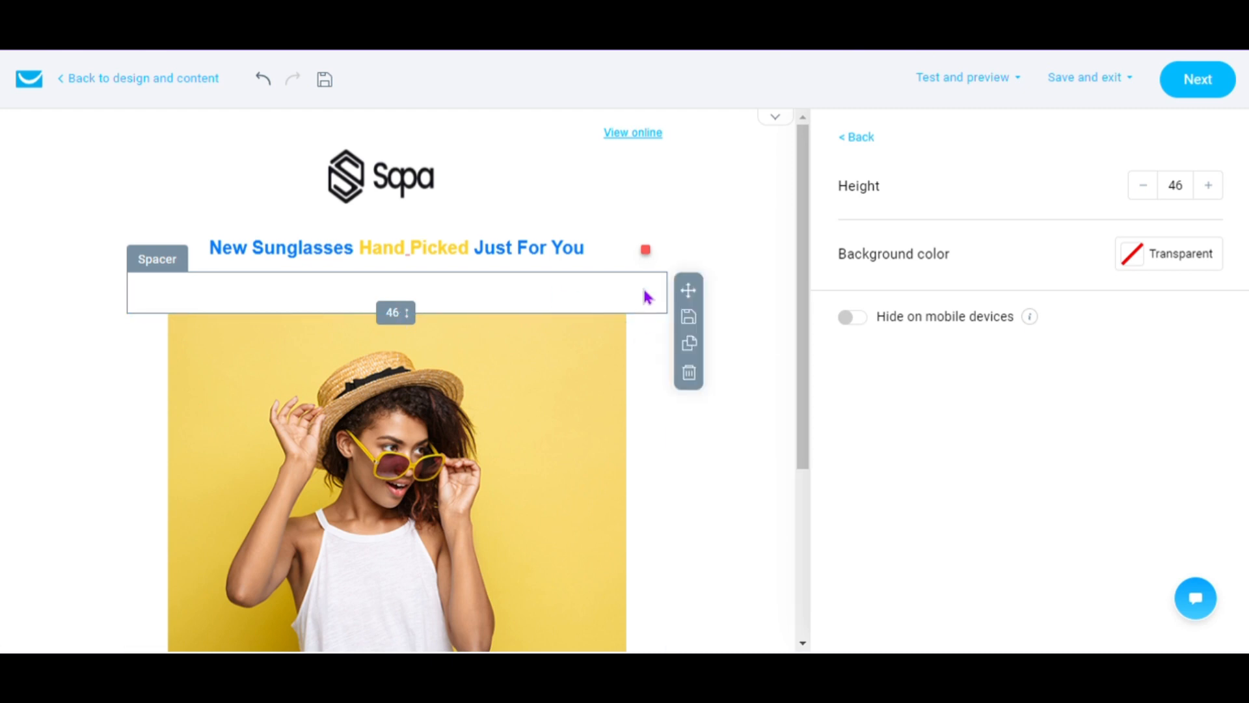
click(691, 372)
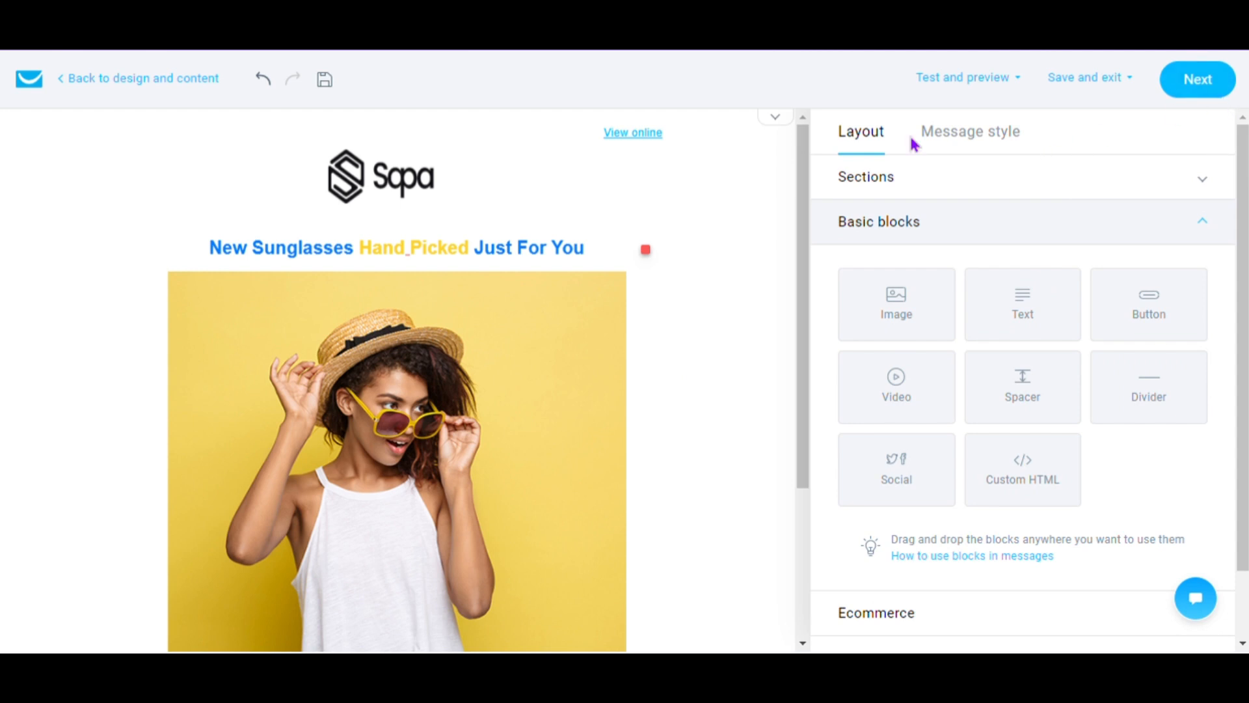
- Finish the email design and check its preview in the newsletter's Design and content section
click(1227, 94)
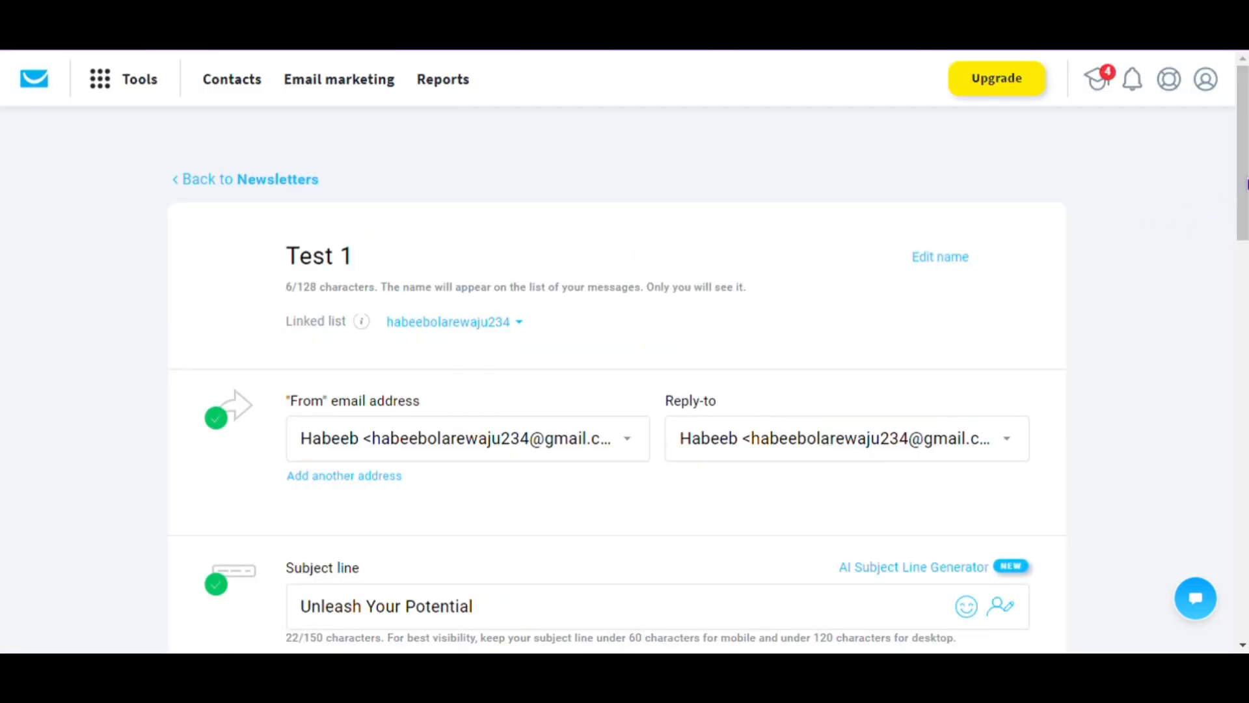
drag(1245, 184, 1127, 390)
mouse_move(384, 519)
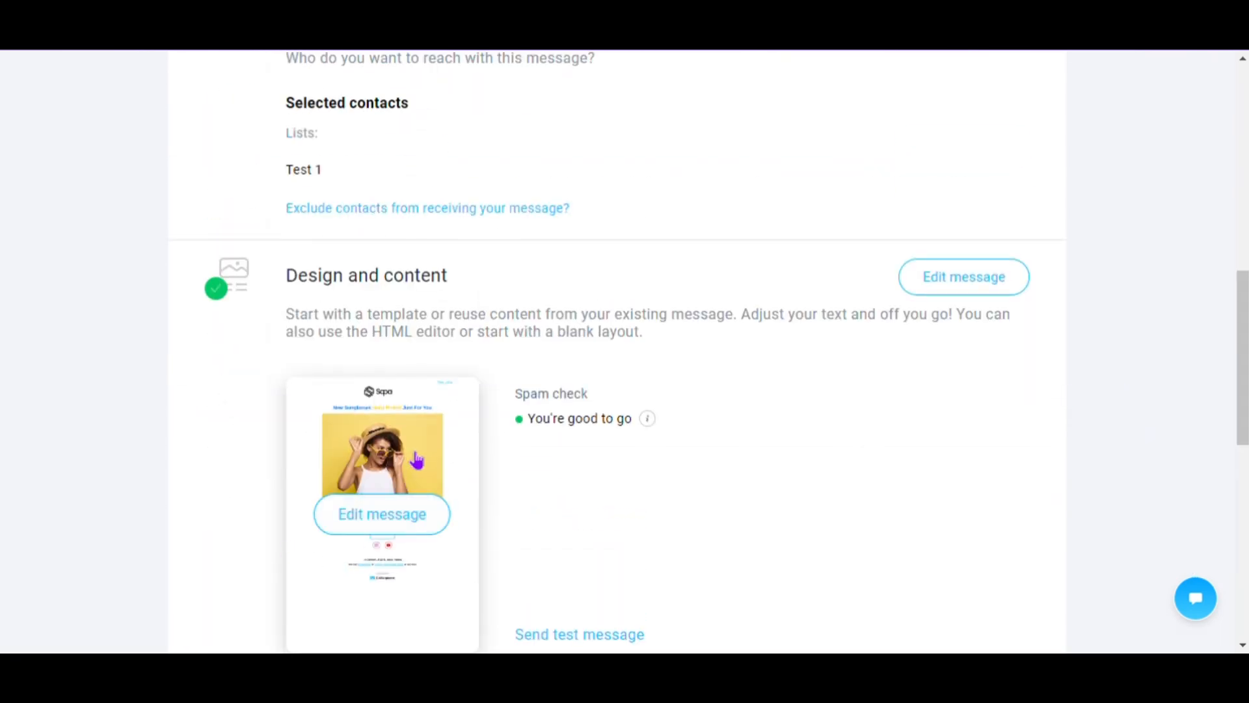